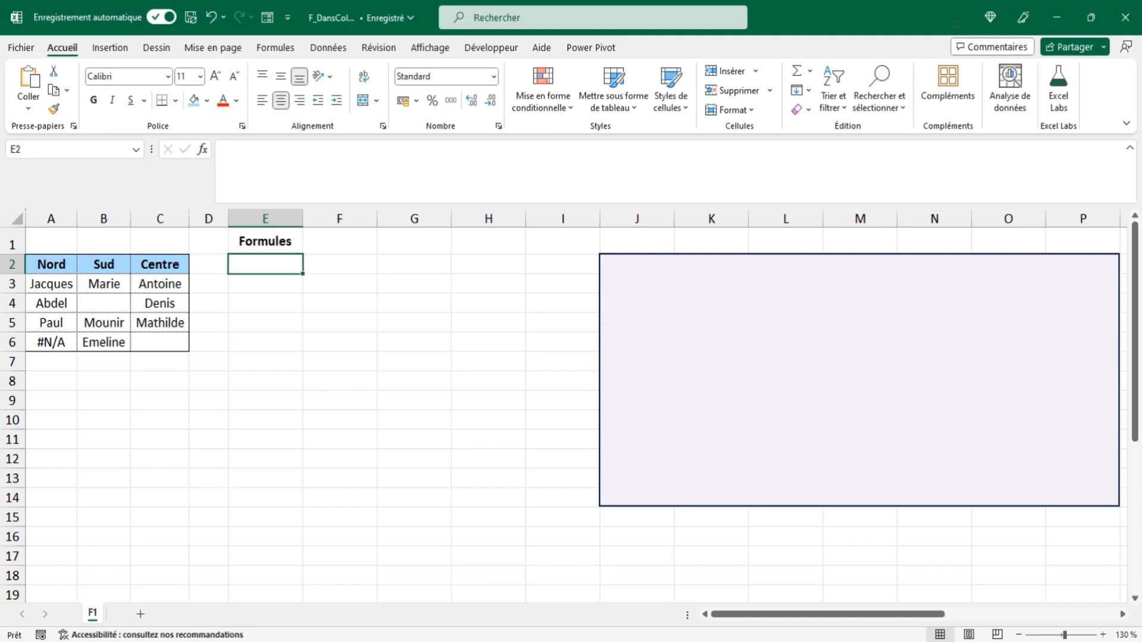
Enter =DANSCOL(A3:C6) in cell E2 to stack the table's names into a single column.
text(=dans)
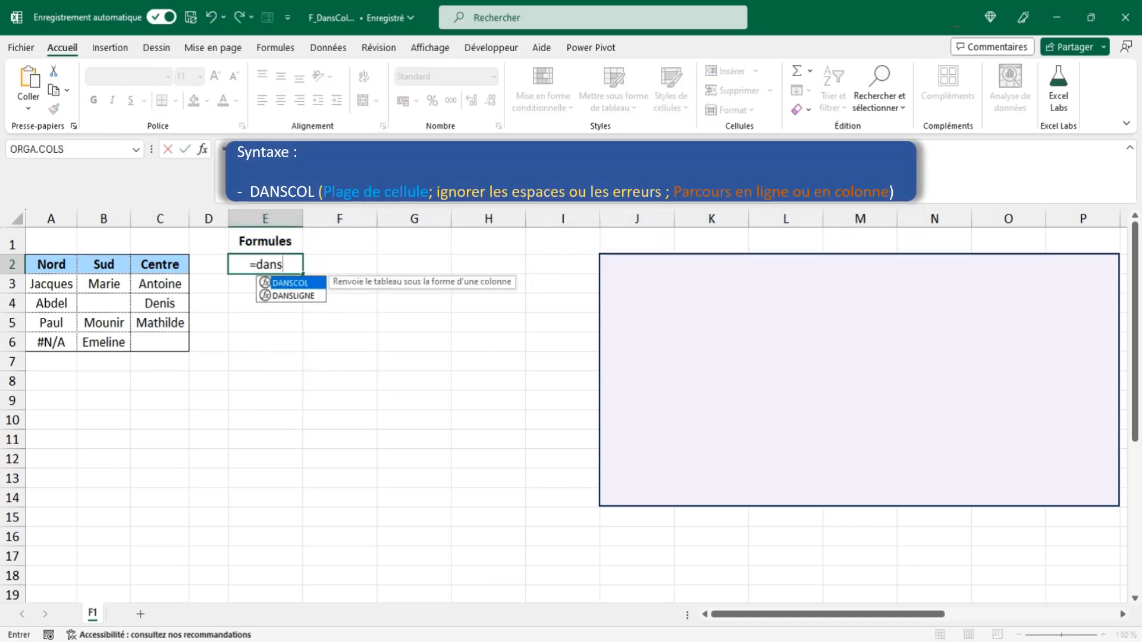
key(Tab)
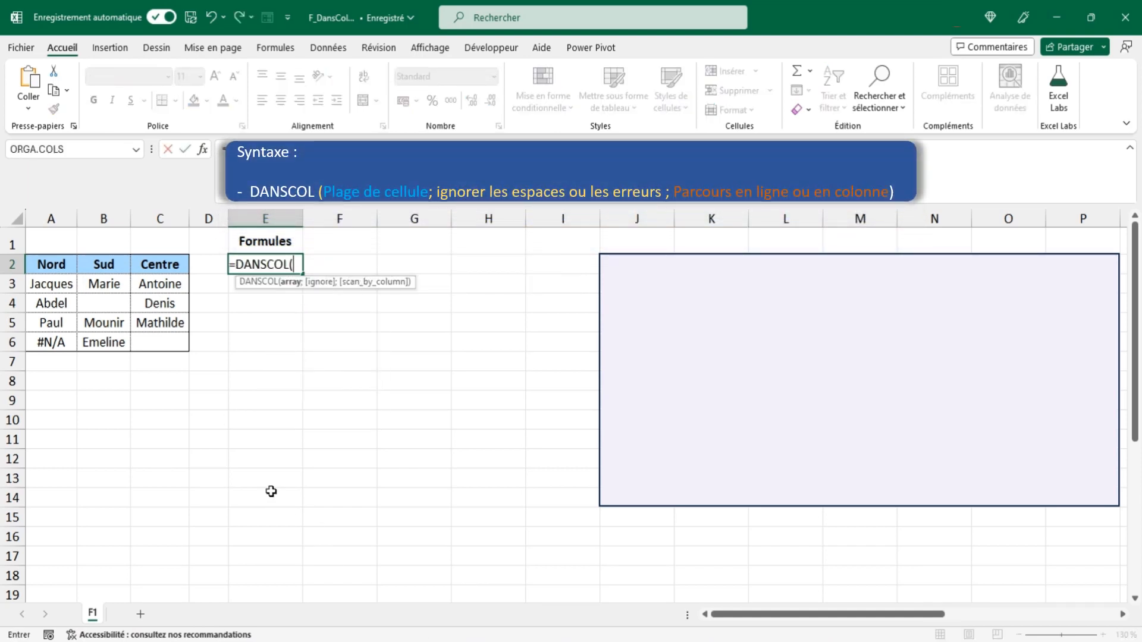
drag(42, 282, 164, 339)
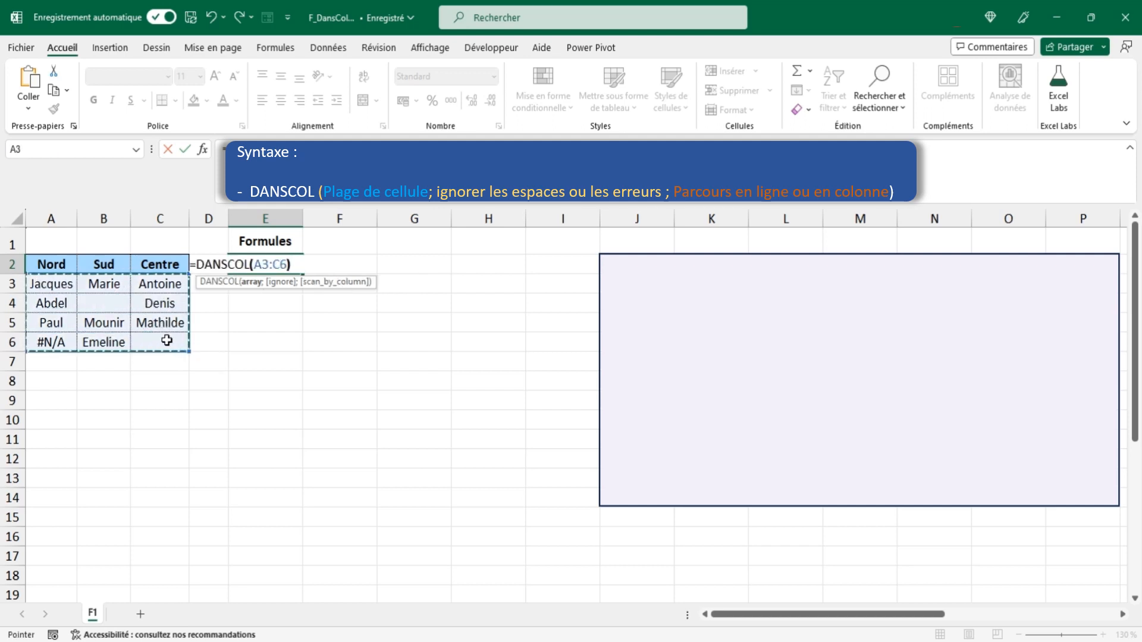
text())
key(Tab)
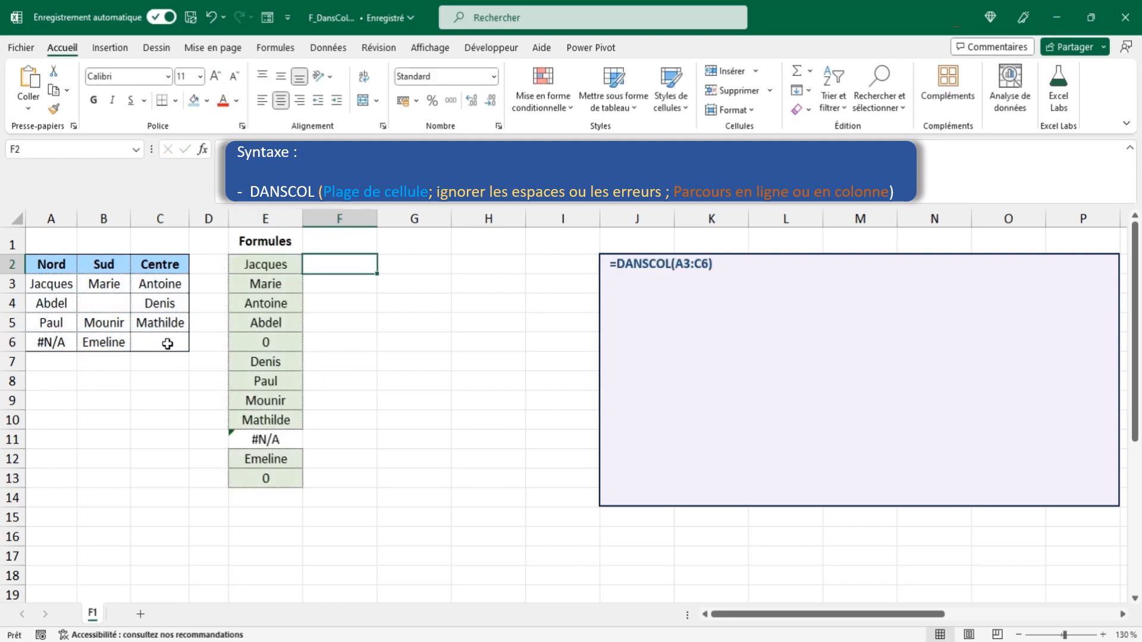
Add the ignore argument 1 to the DANSCOL formula in E2 so that blank cells are skipped.
click(276, 478)
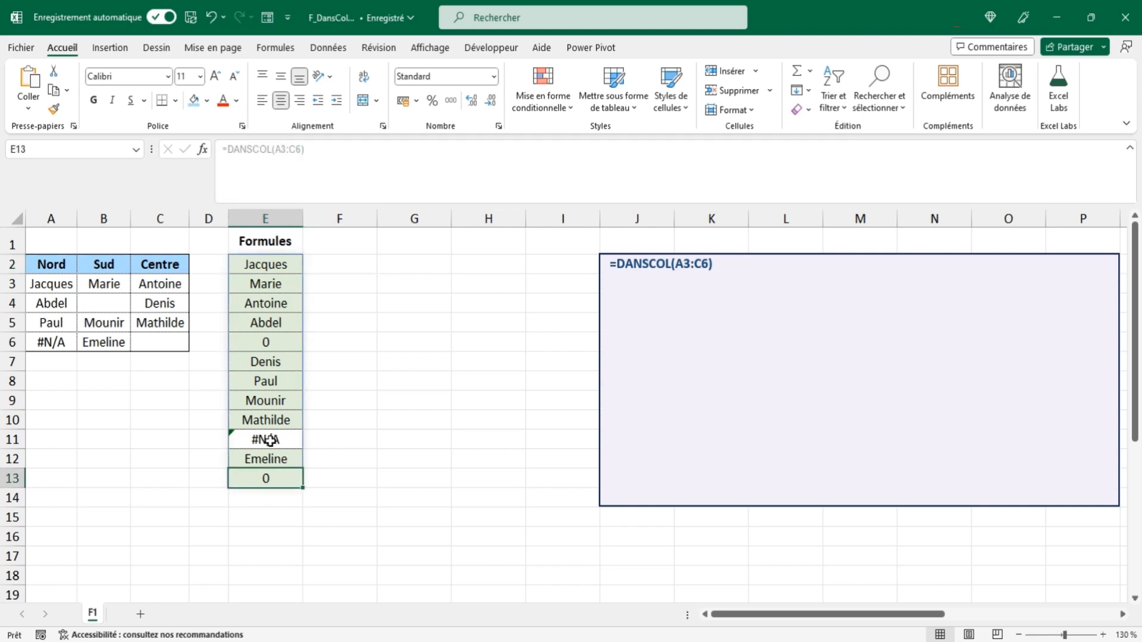
click(270, 440)
click(265, 264)
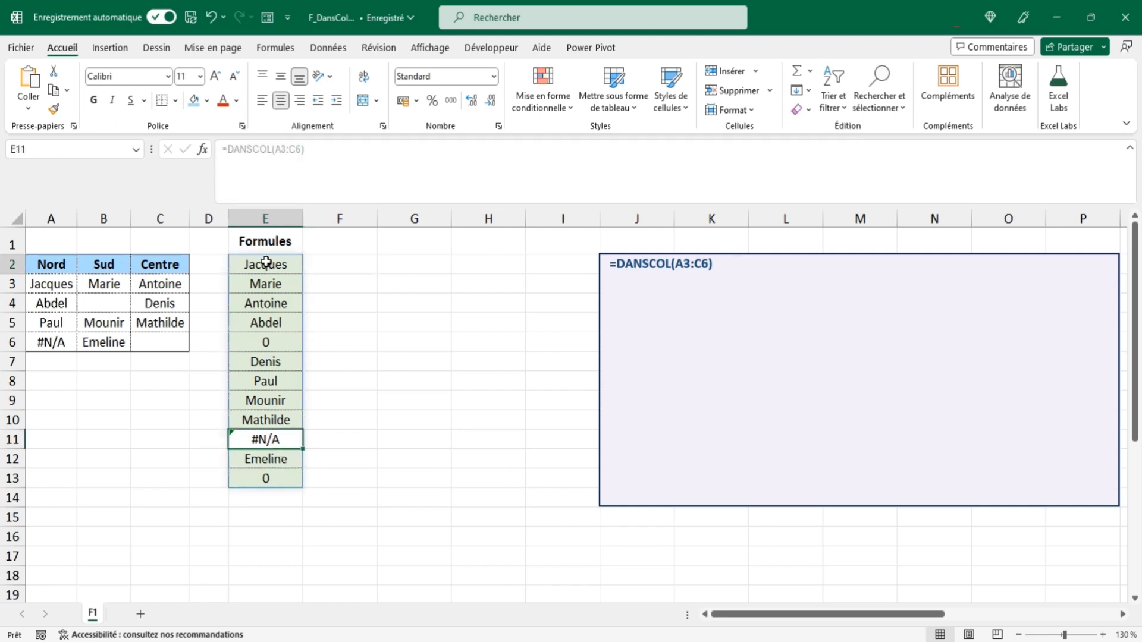
click(303, 149)
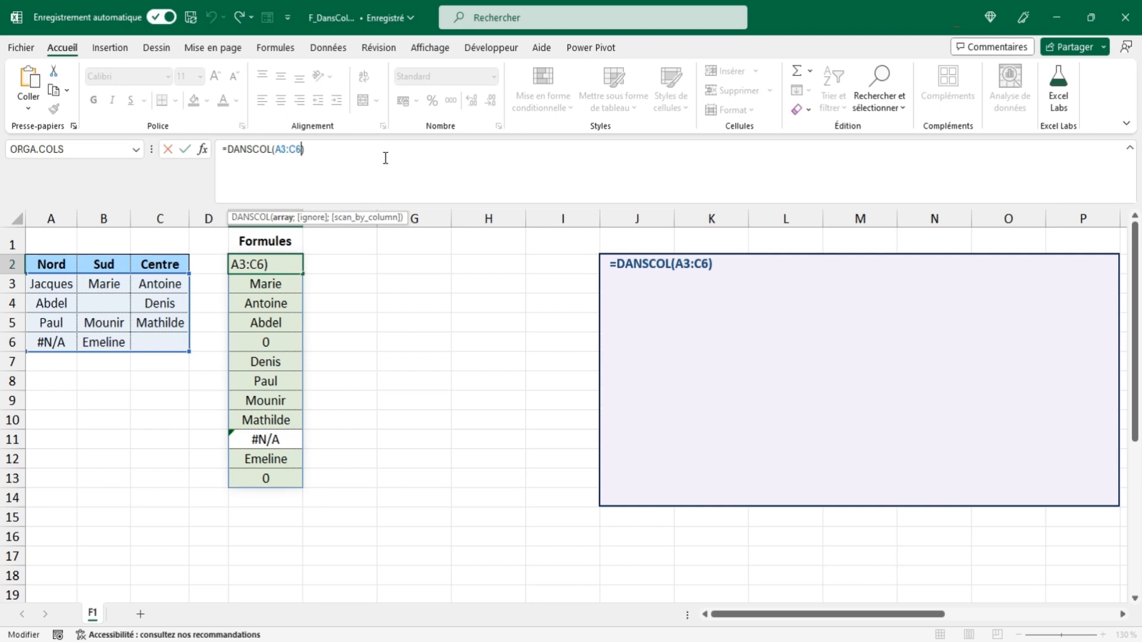
text(;)
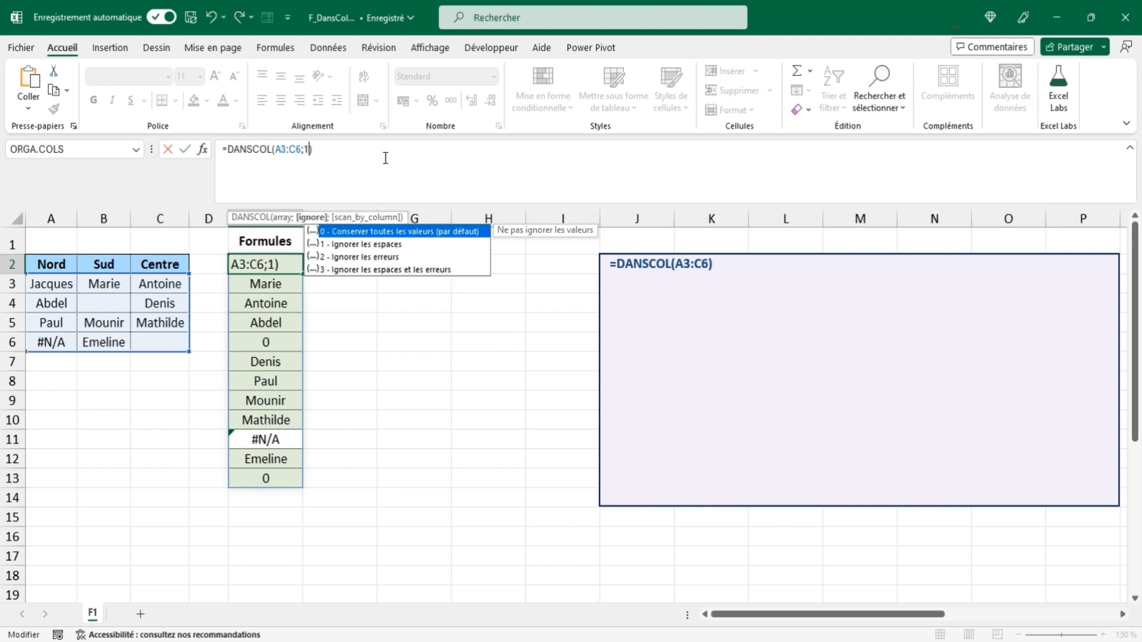
text(1)
key(Tab)
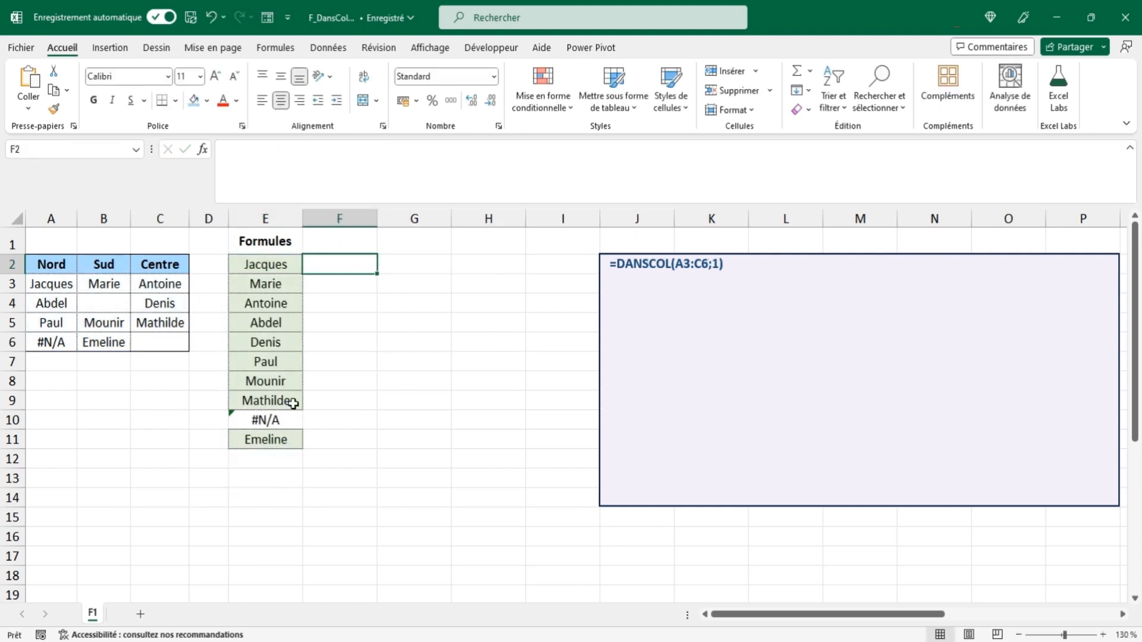
Change the ignore argument of the DANSCOL formula in E2 to 3, skipping both blanks and errors.
click(273, 261)
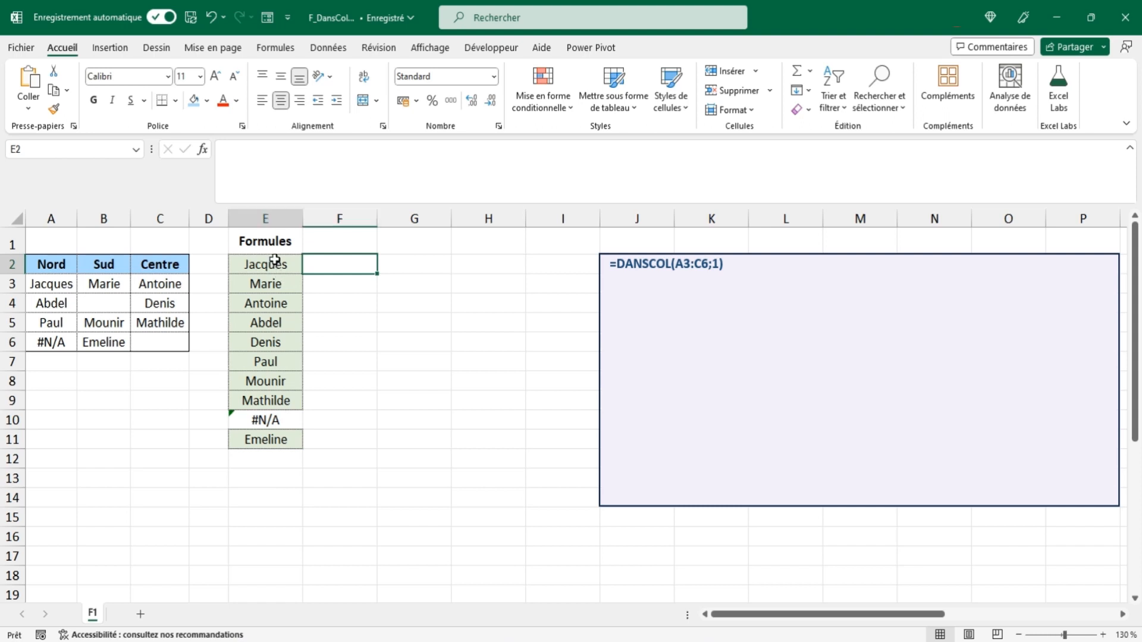
click(310, 150)
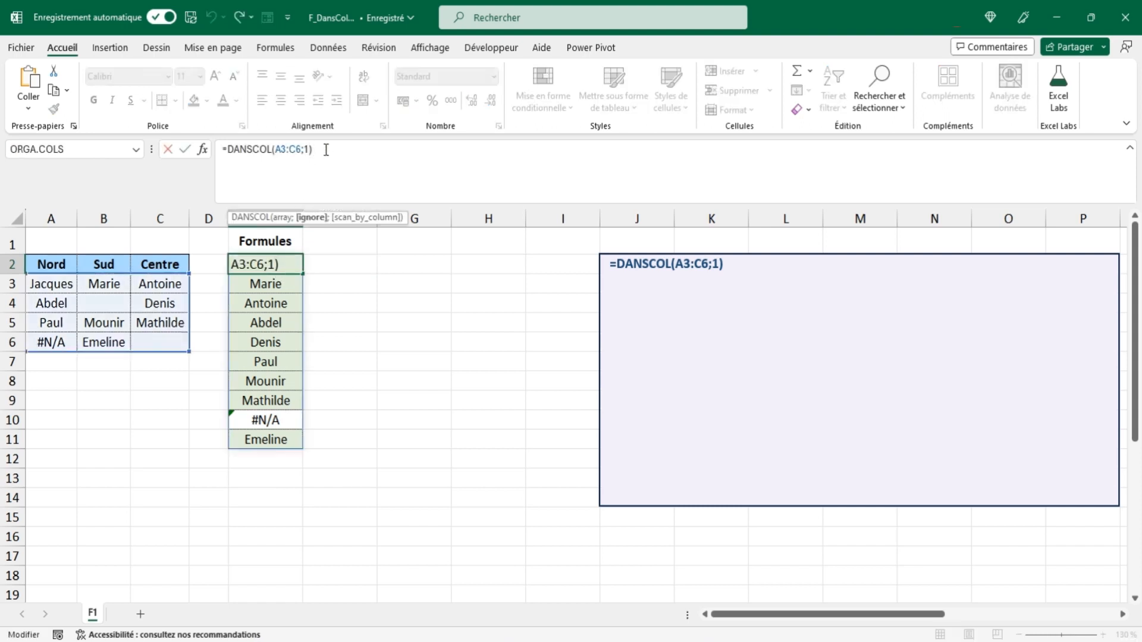
key(BackSpace)
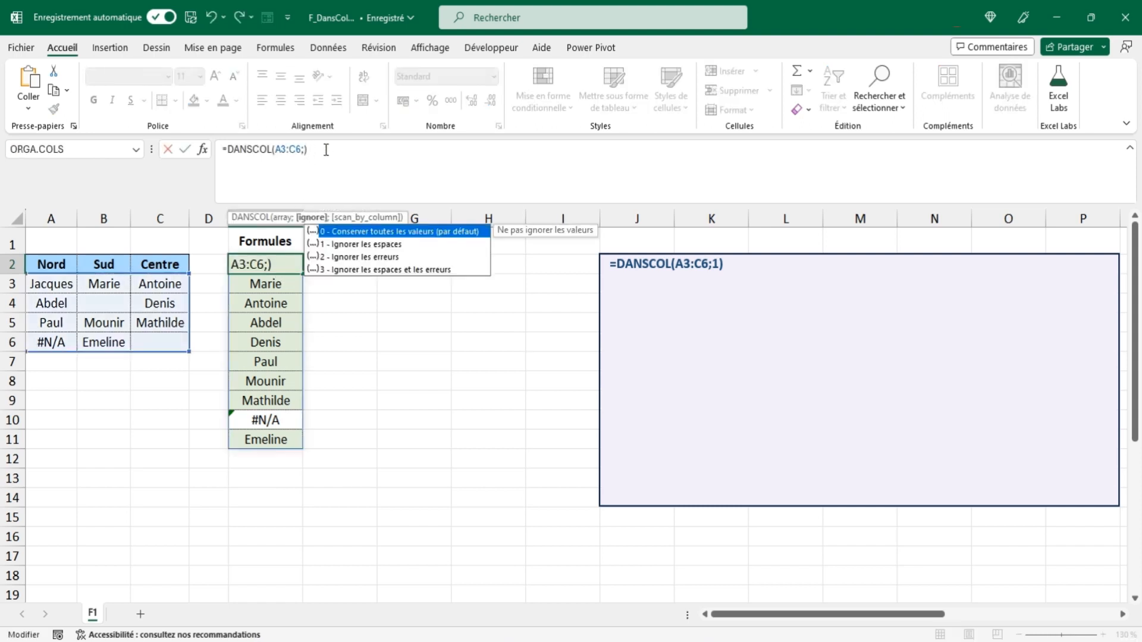
text(3)
key(Tab)
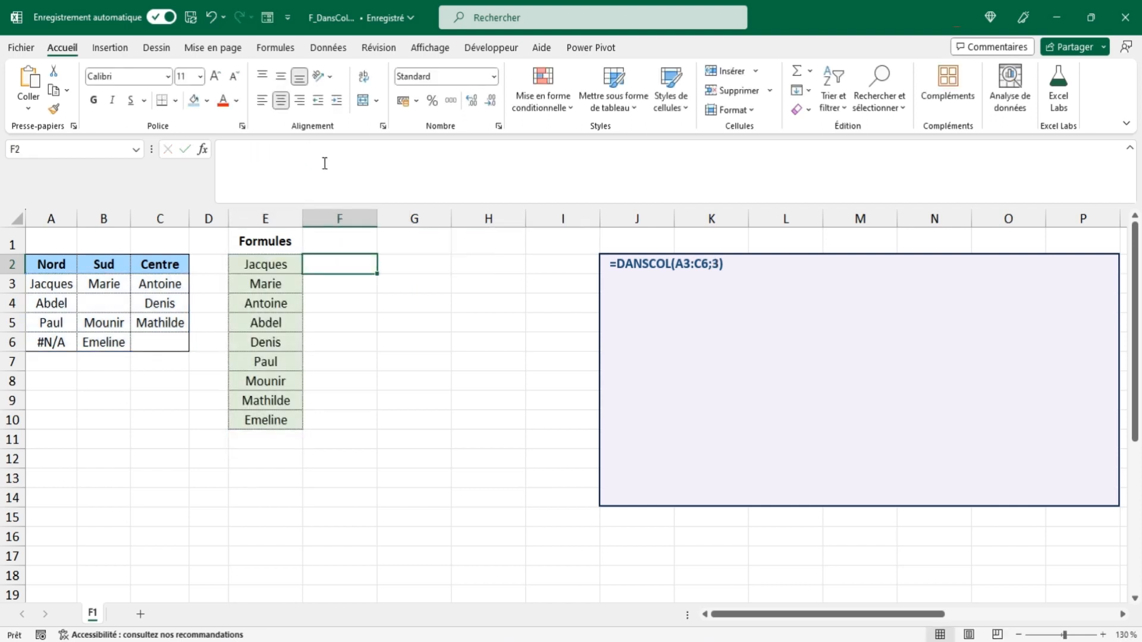
click(255, 265)
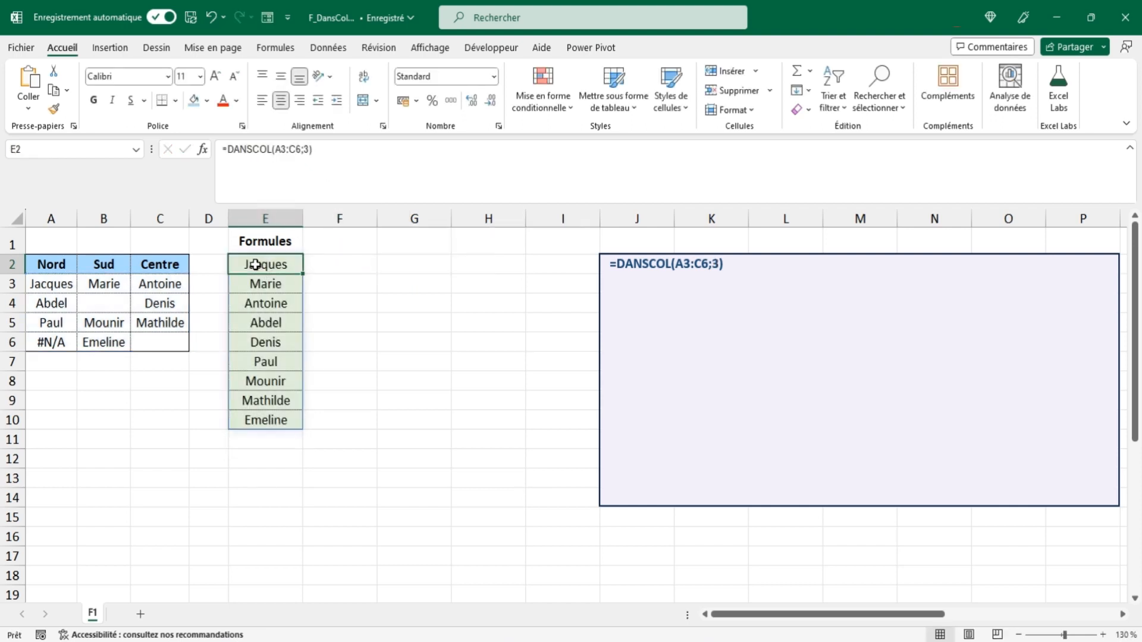
Enter =DANSLIGNE(A2:A6) in cell E12 to lay out the Nord column as a row.
click(257, 465)
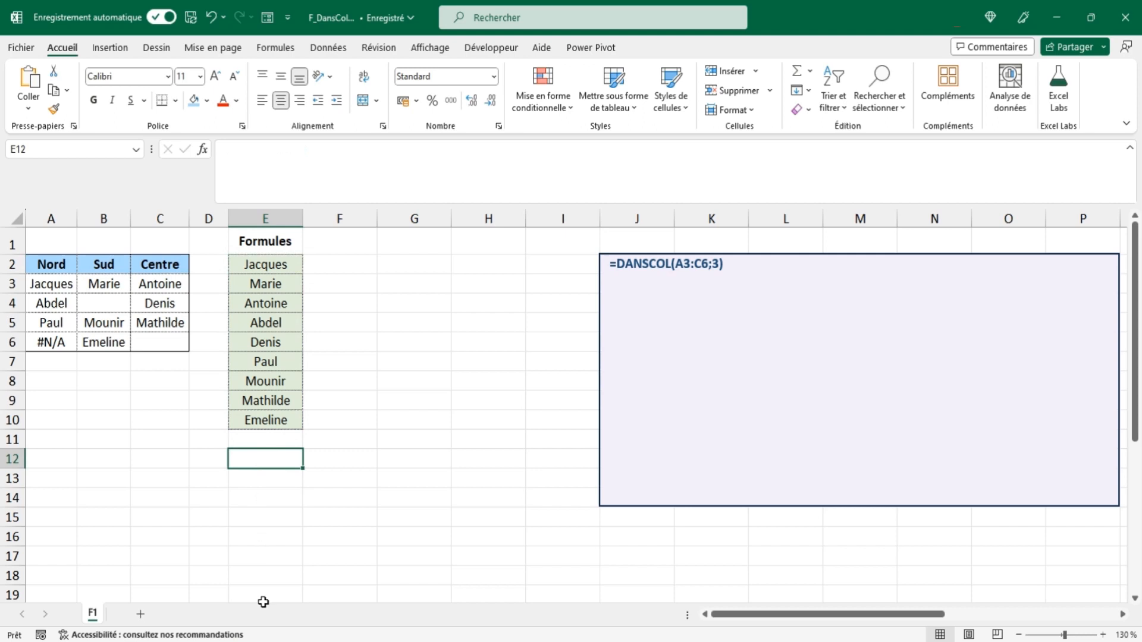
text(=dans)
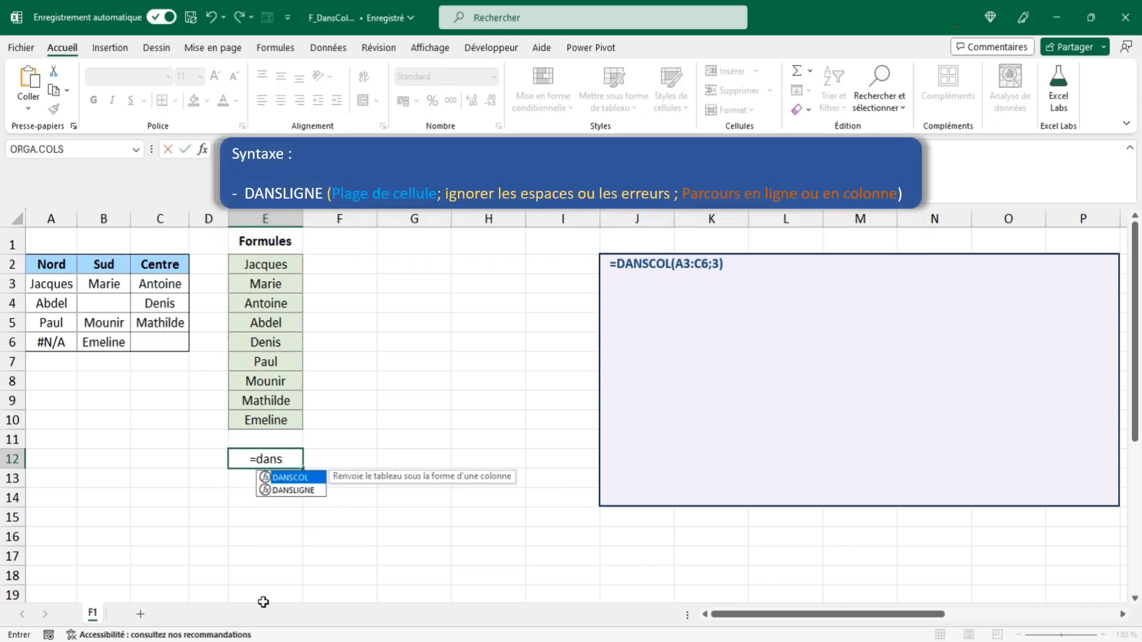
key(Down)
key(Tab)
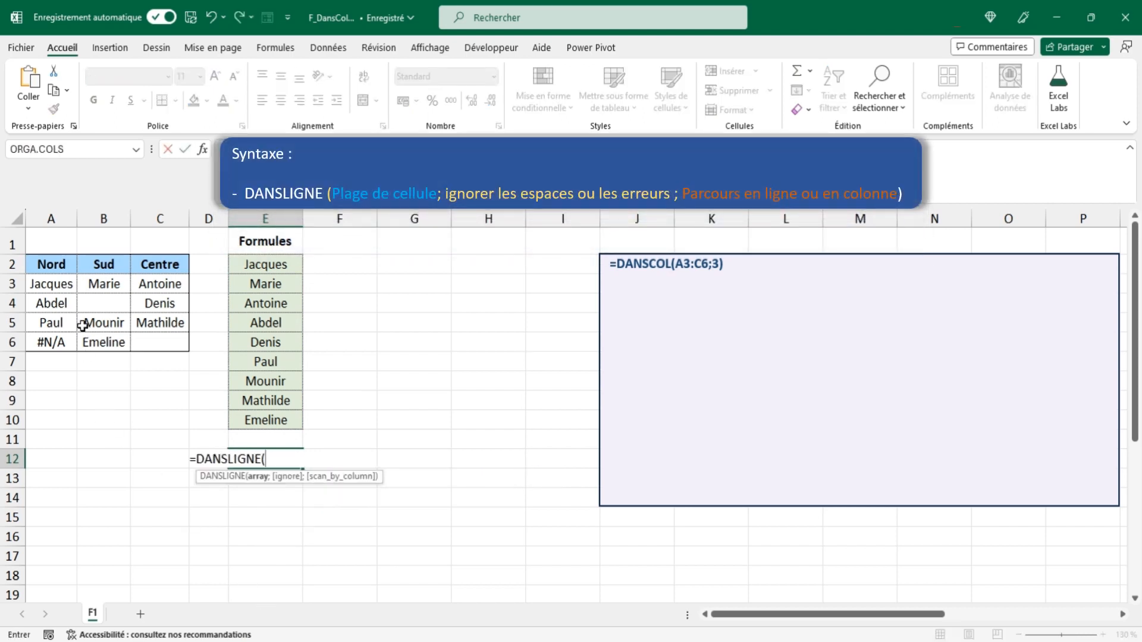
drag(51, 262, 56, 341)
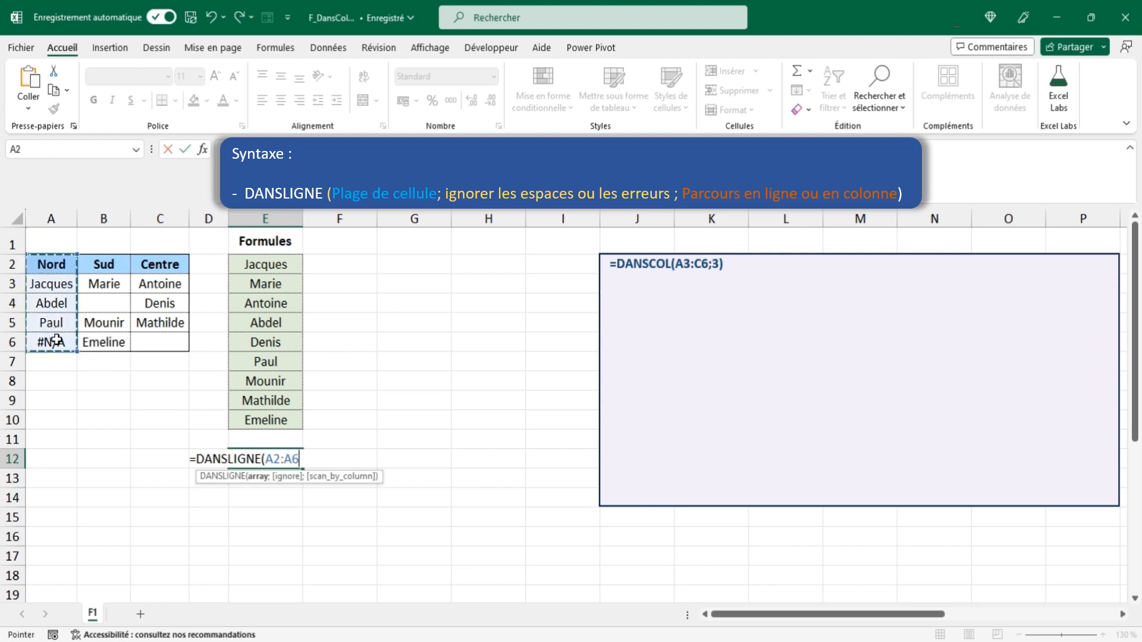
text())
key(Tab)
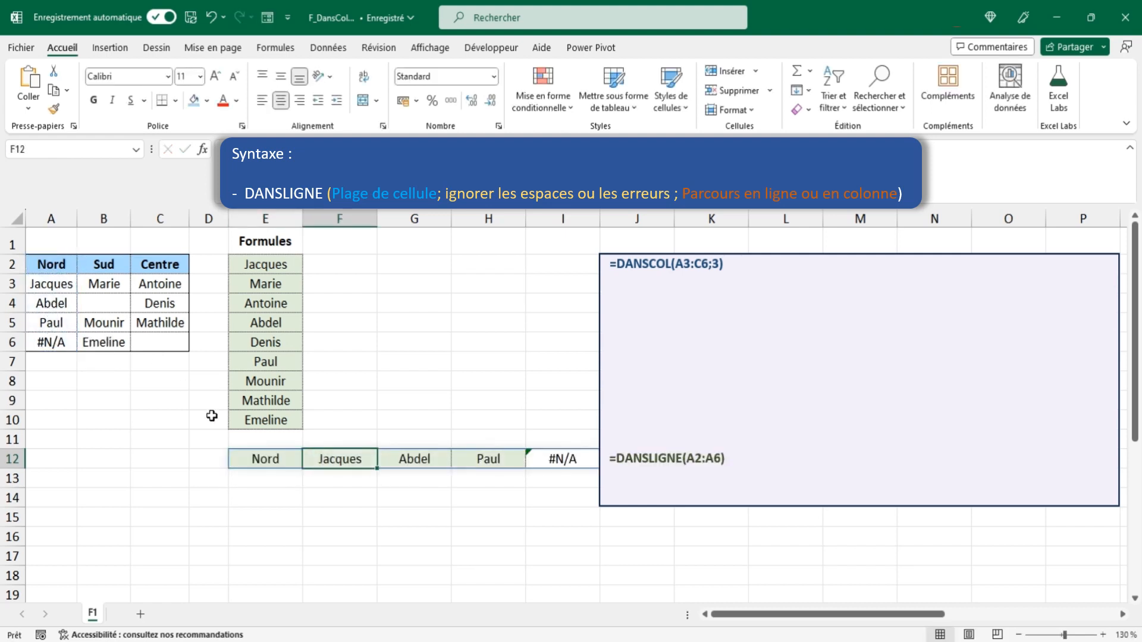
Add the ignore argument 3 to the DANSLIGNE formula in E12 to skip blanks and errors.
click(246, 454)
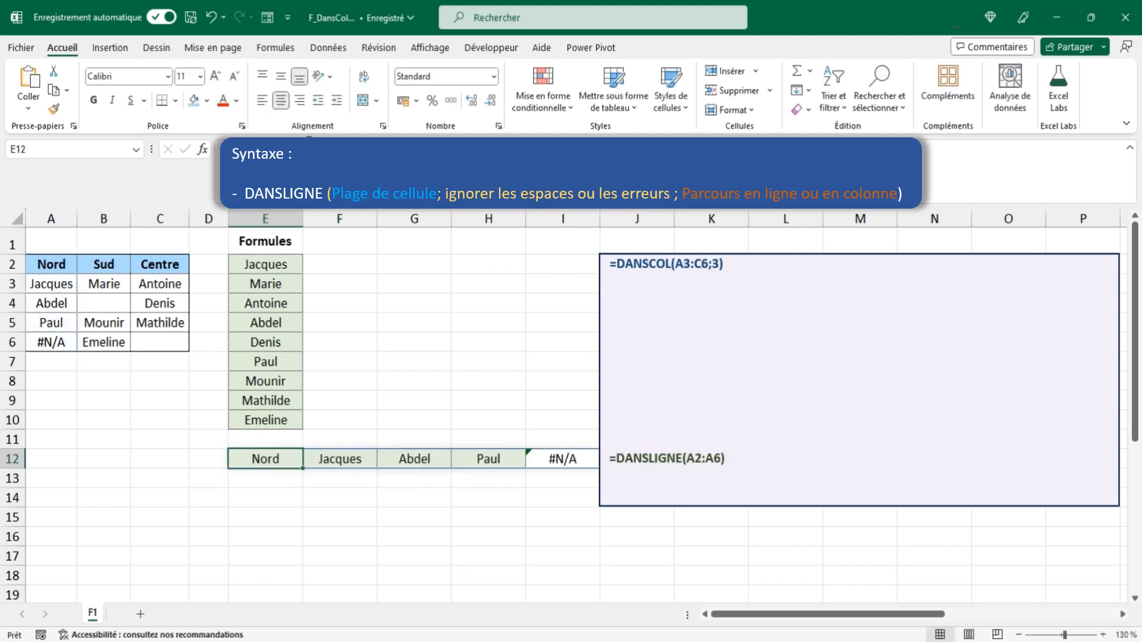
click(300, 149)
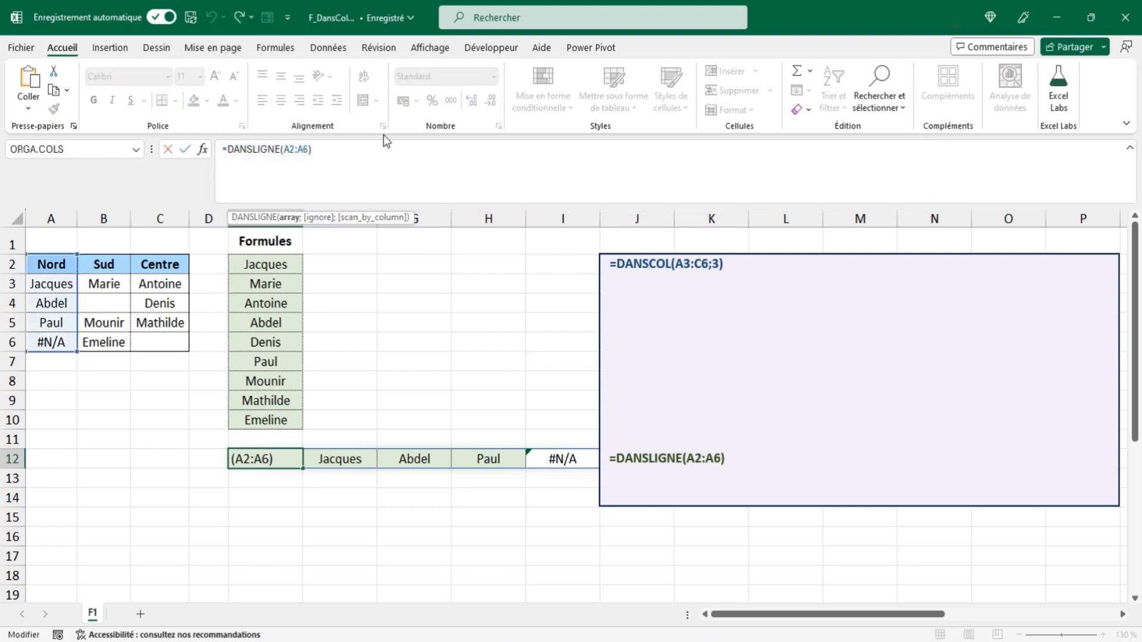
text(;)
key(Down)
key(Down)
key(Down)
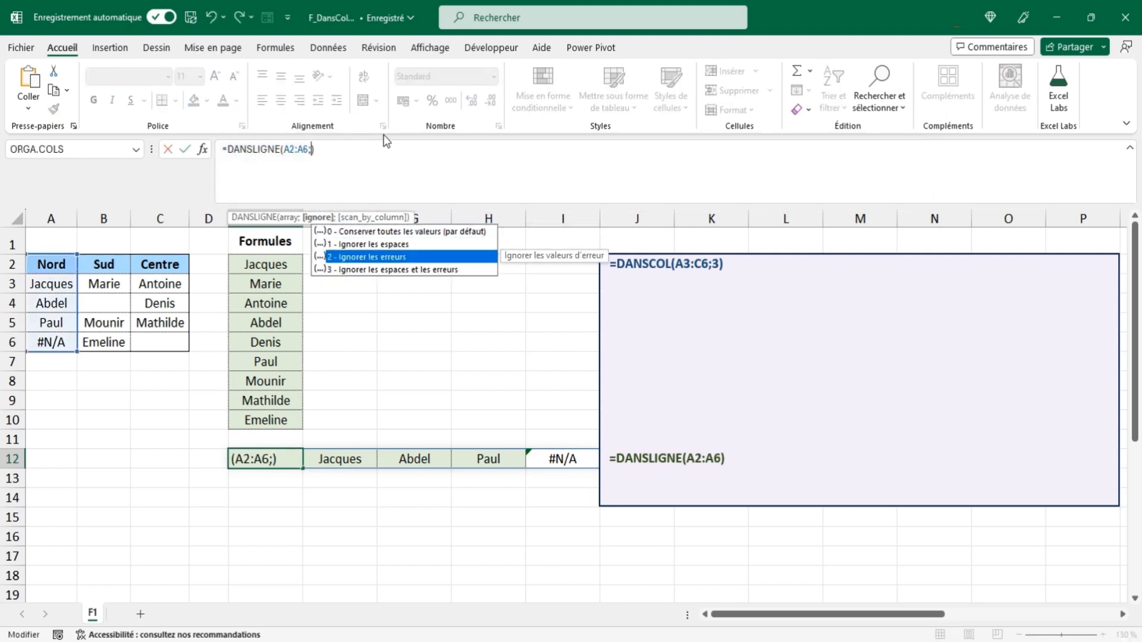
key(Tab)
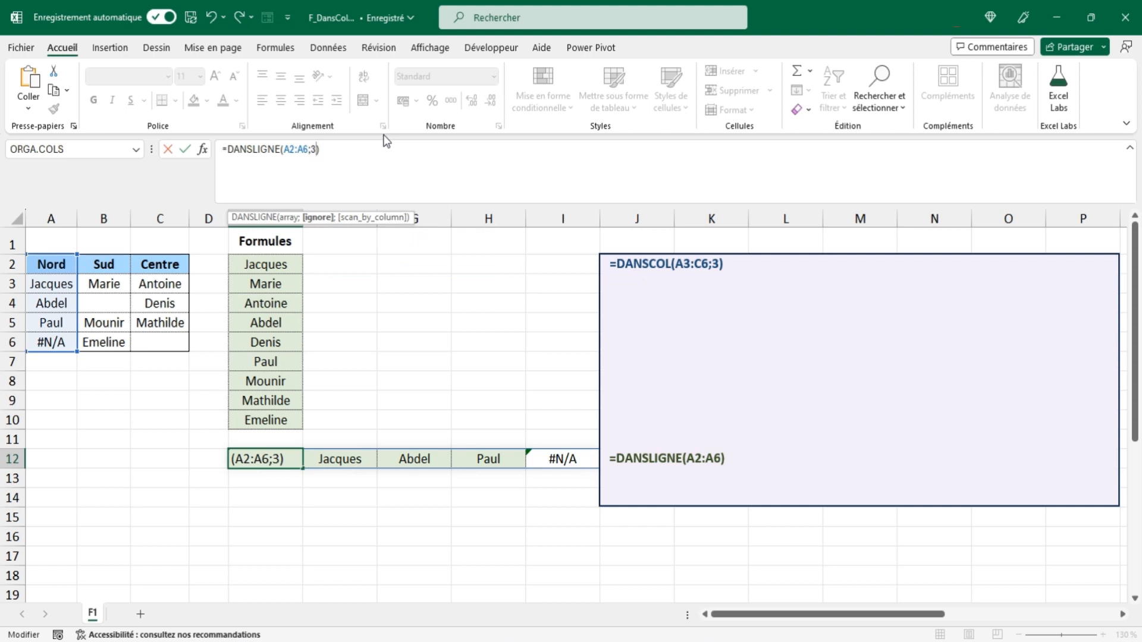
text())
key(Tab)
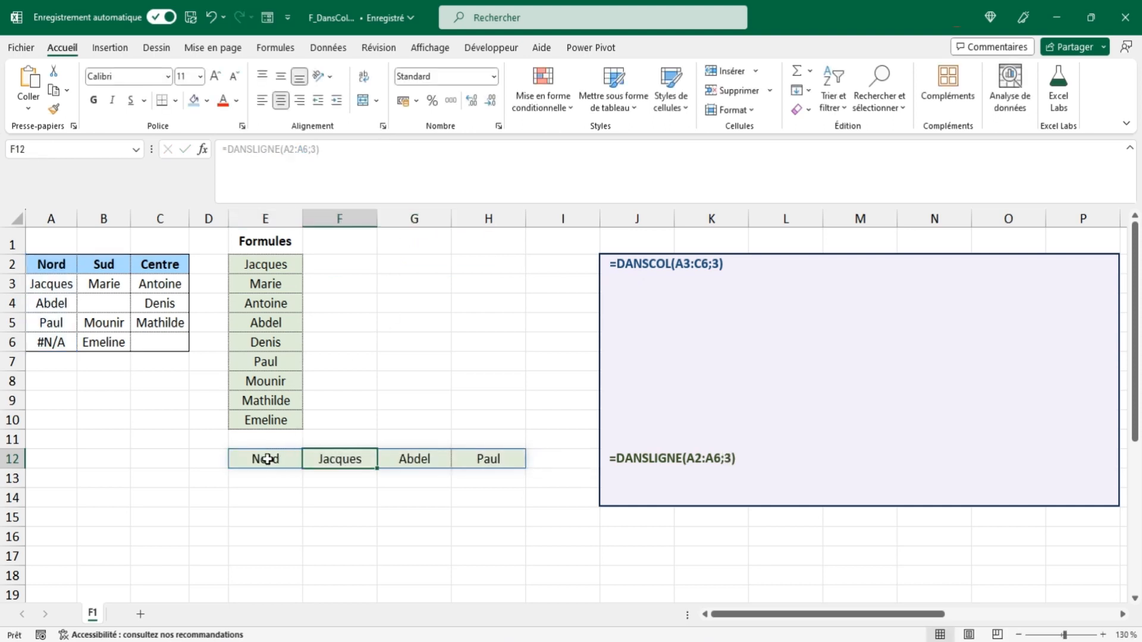
click(267, 459)
Add VRAI as the third argument of the DANSCOL formula in E2 to scan the table by column, and check the resulting order.
click(249, 268)
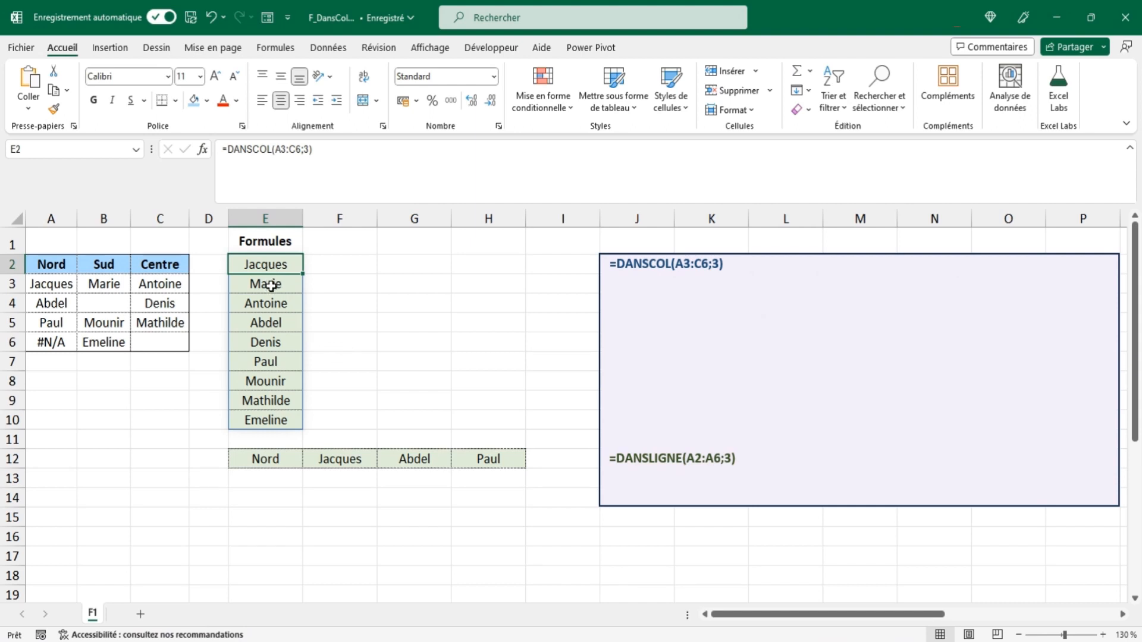
click(272, 286)
click(262, 301)
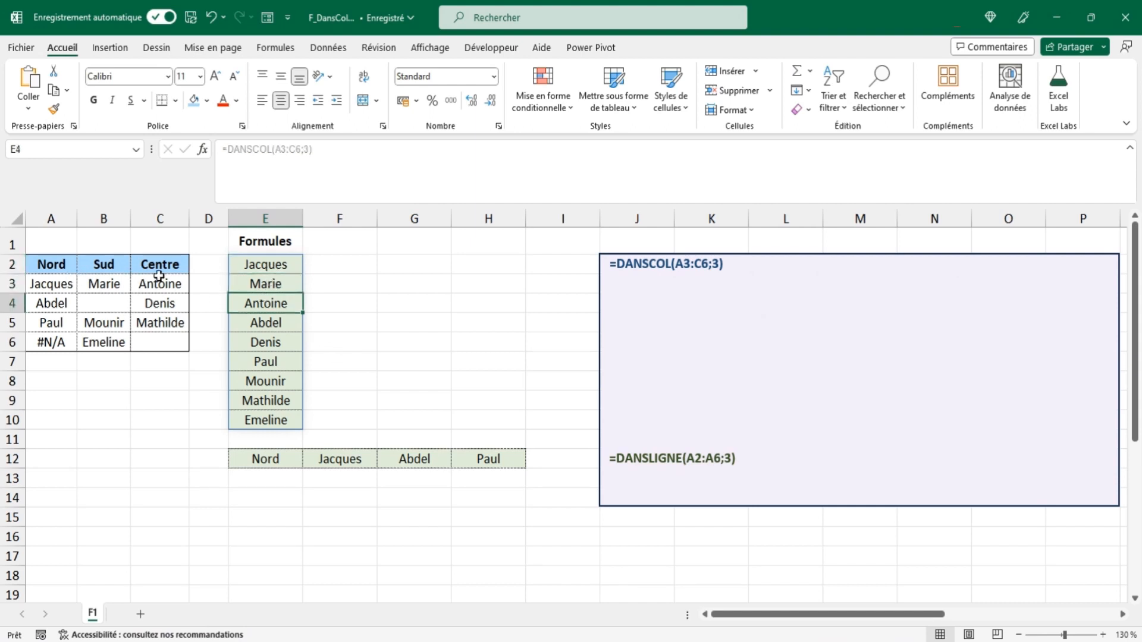
click(163, 282)
click(266, 261)
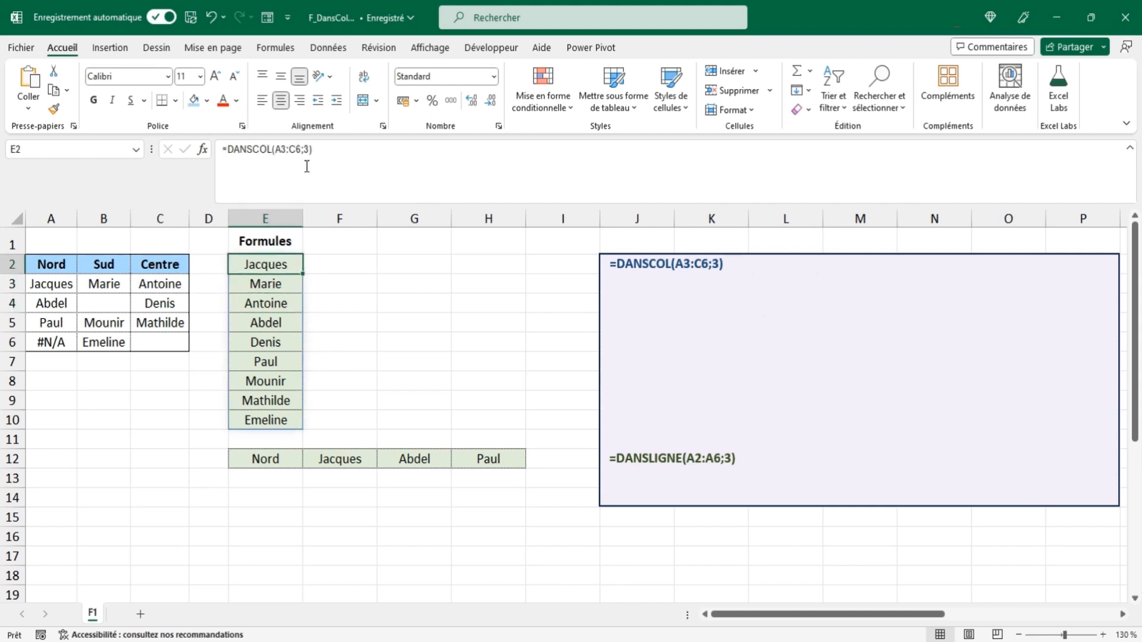
click(309, 149)
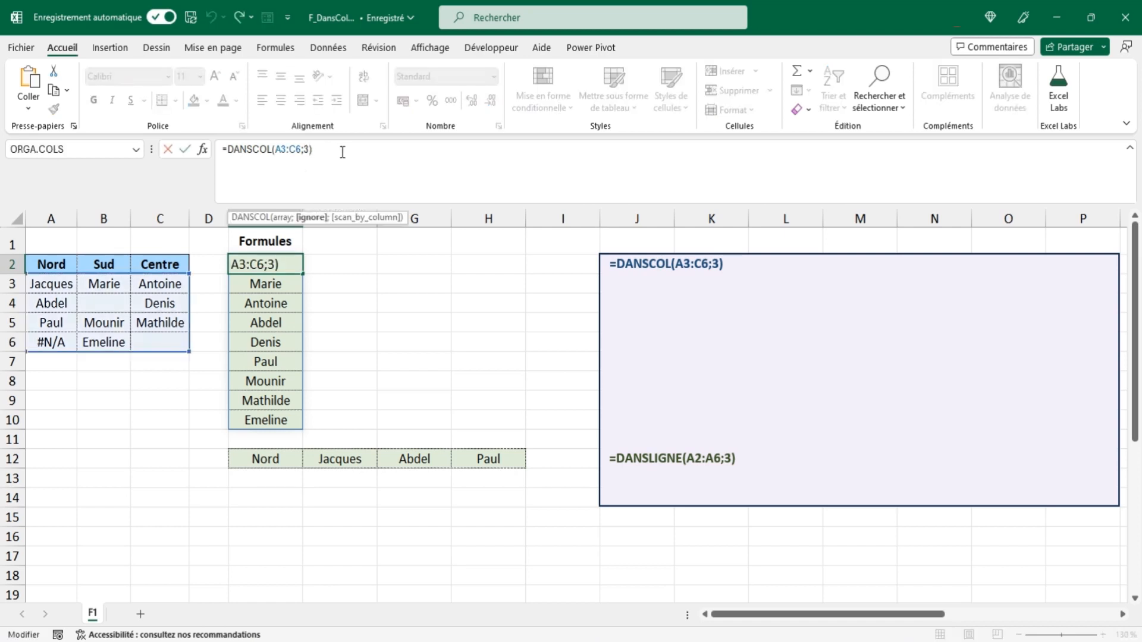
text(;)
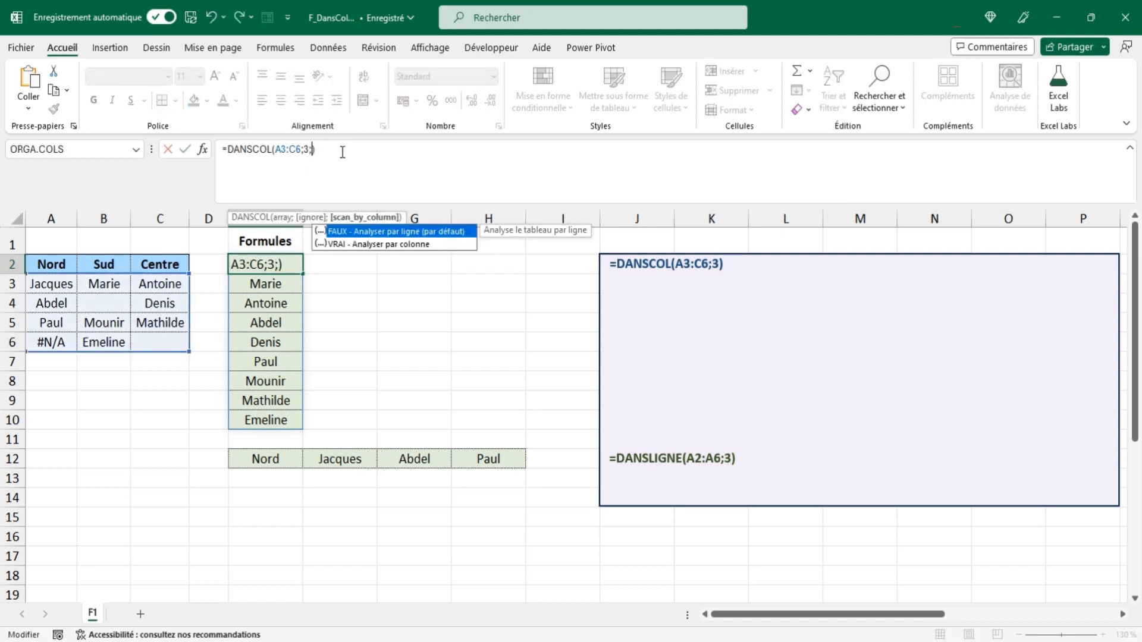
double_click(378, 245)
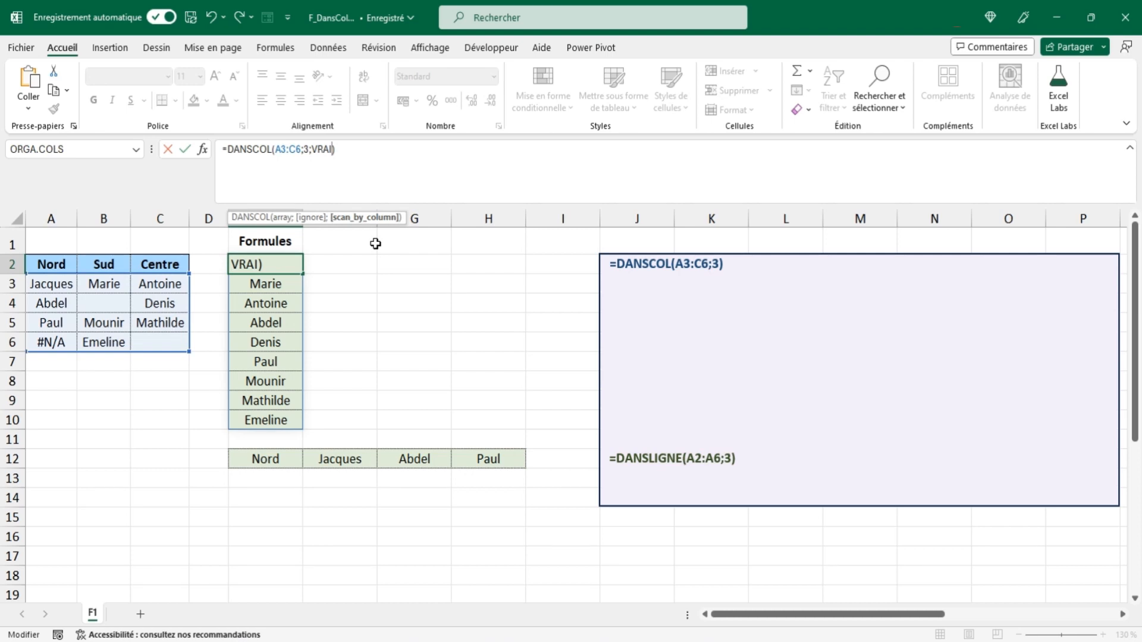
text())
key(Tab)
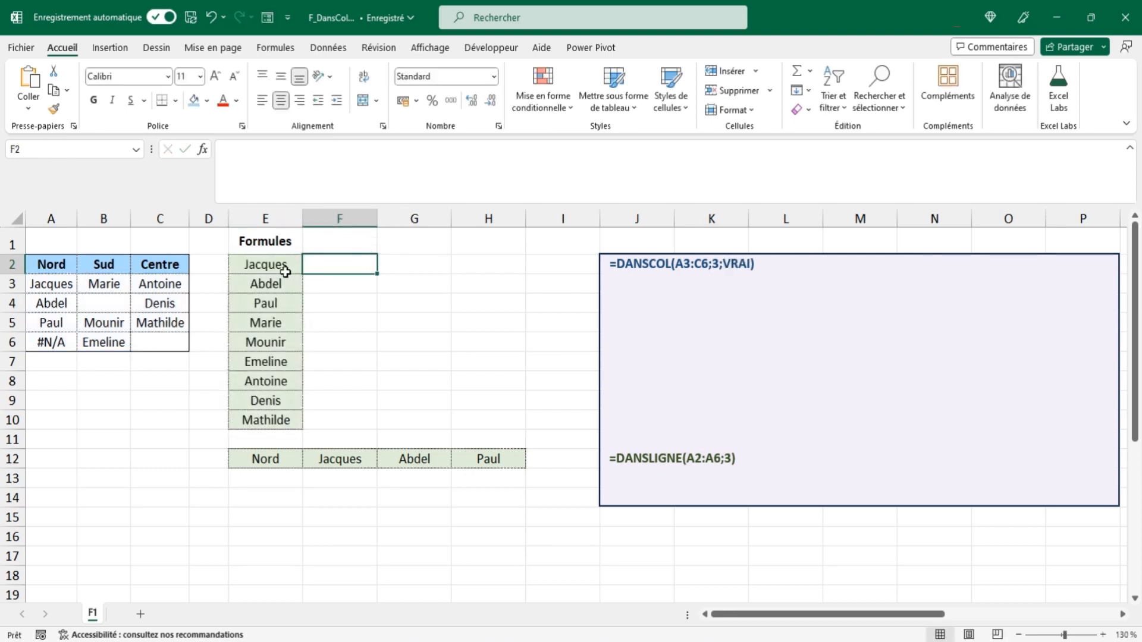
click(273, 266)
click(271, 284)
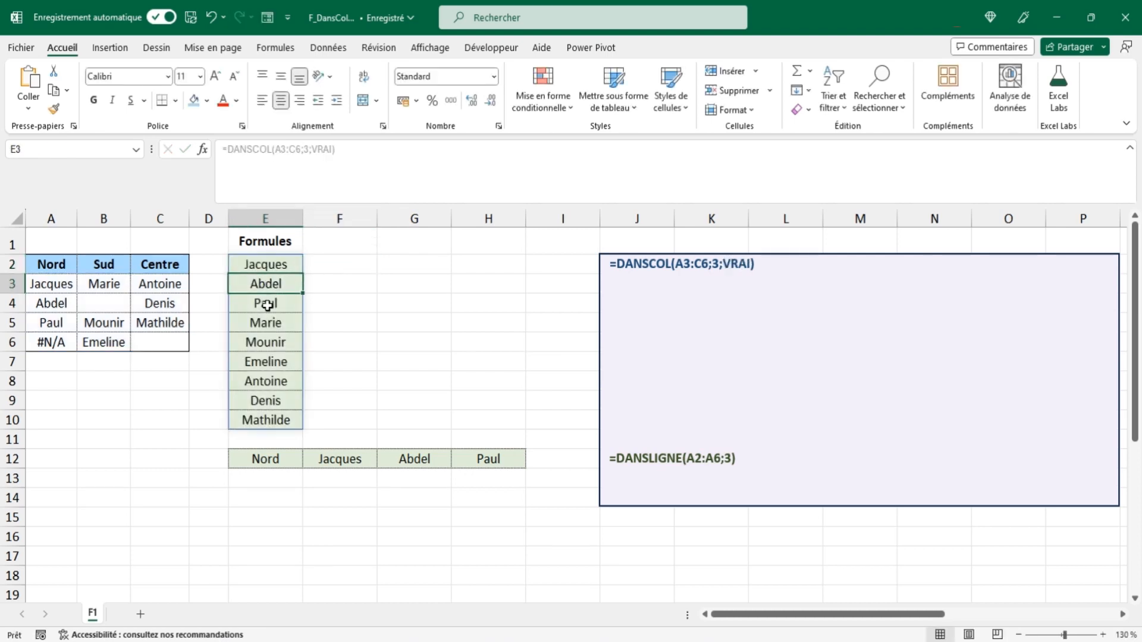
click(265, 305)
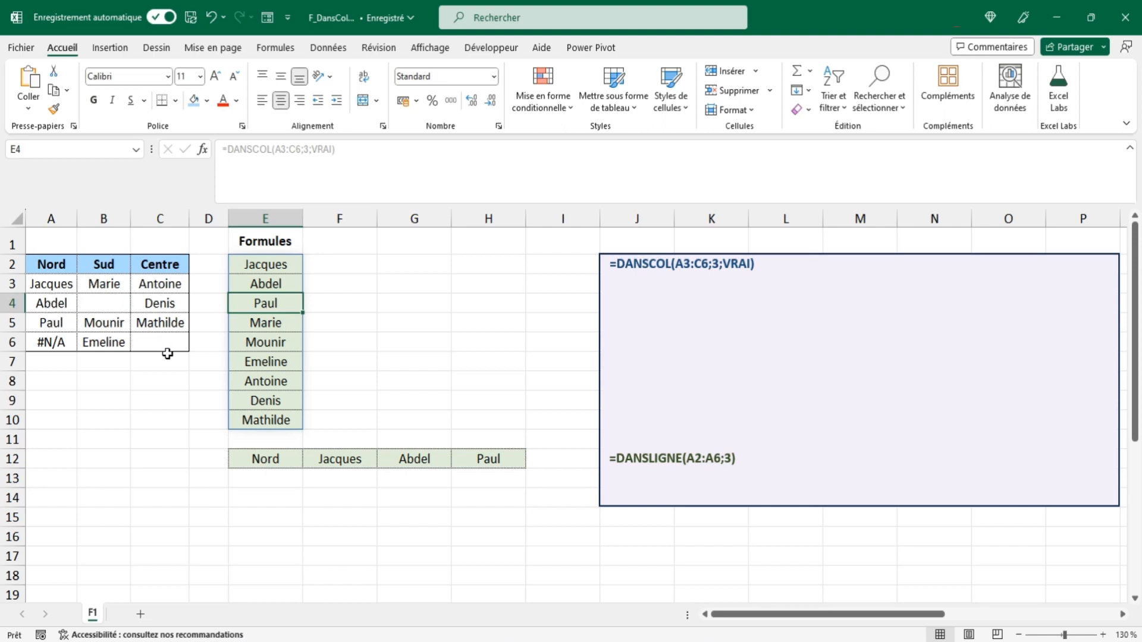
Extend the DANSLIGNE formula in E12 to A2:B6, add VRAI as the scan-by-column argument, and compare the resulting order with the table.
click(262, 459)
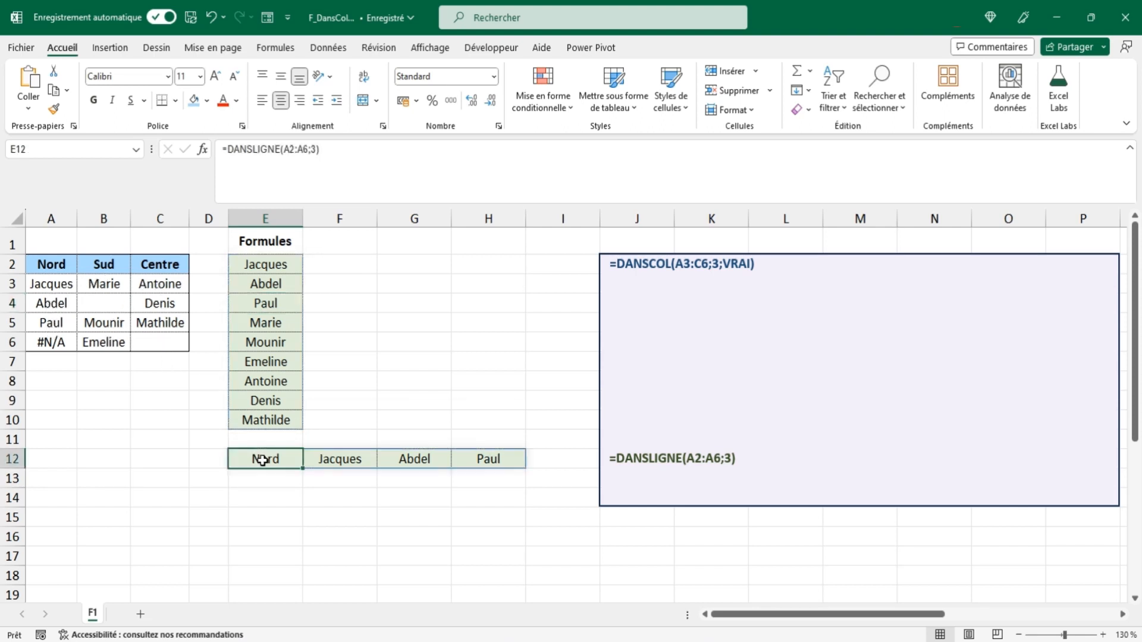
click(315, 149)
text(;)
drag(284, 149, 308, 150)
drag(61, 262, 103, 342)
click(319, 150)
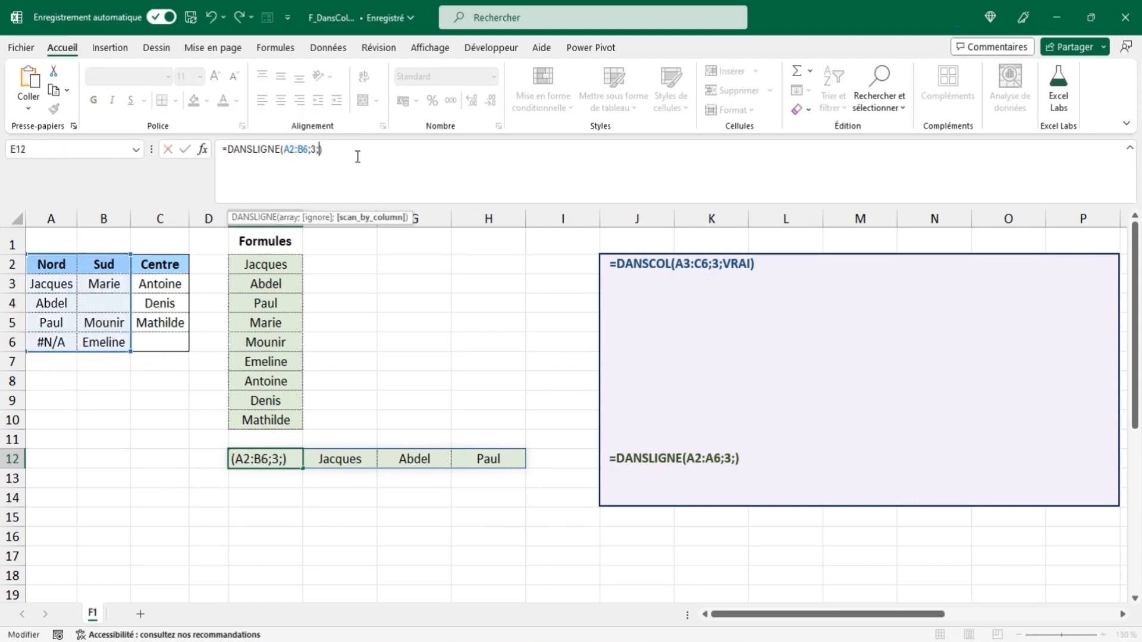
text(vrai)
key(Tab)
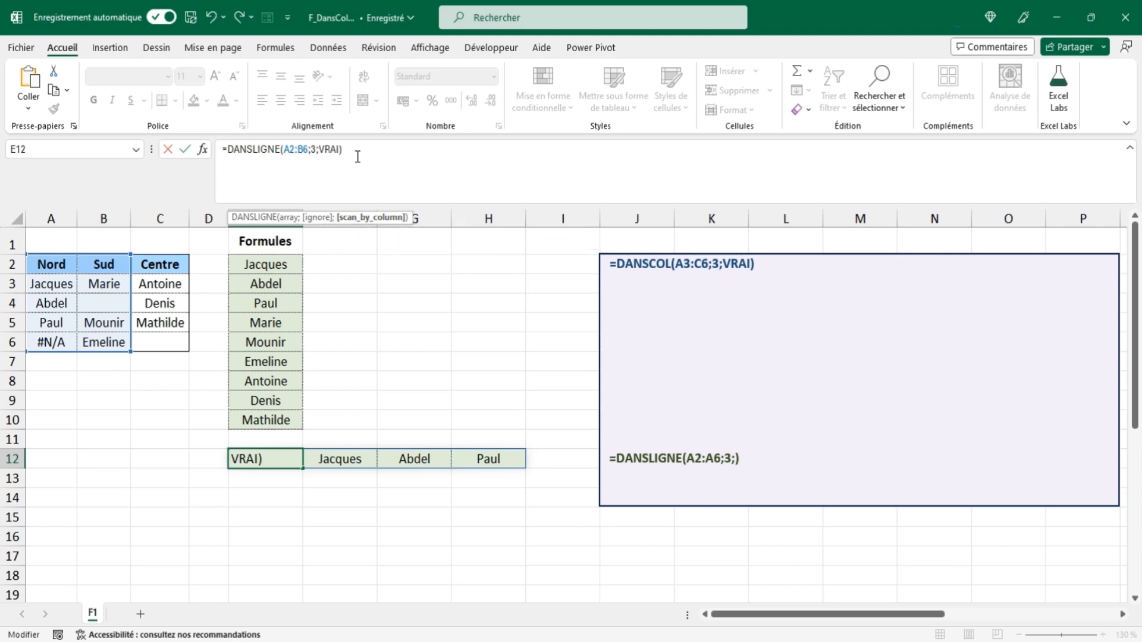
key(Tab)
click(254, 461)
click(350, 463)
click(403, 463)
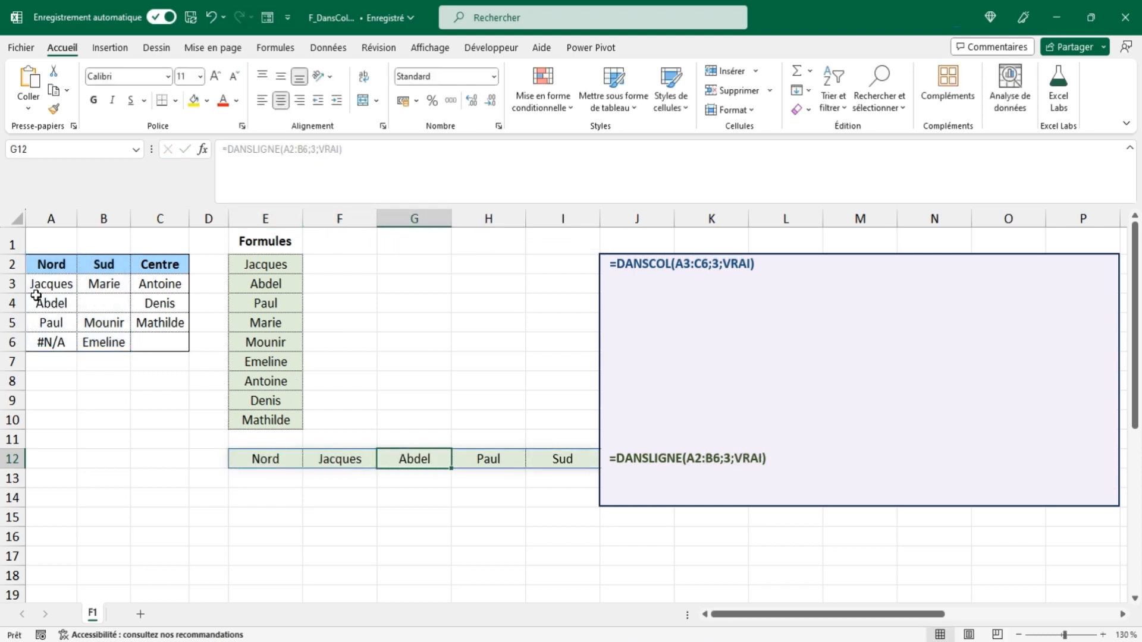
click(44, 266)
click(51, 303)
Remove the VRAI argument from the DANSLIGNE formula in E12 and compare the row-by-row order with the table headers.
click(262, 458)
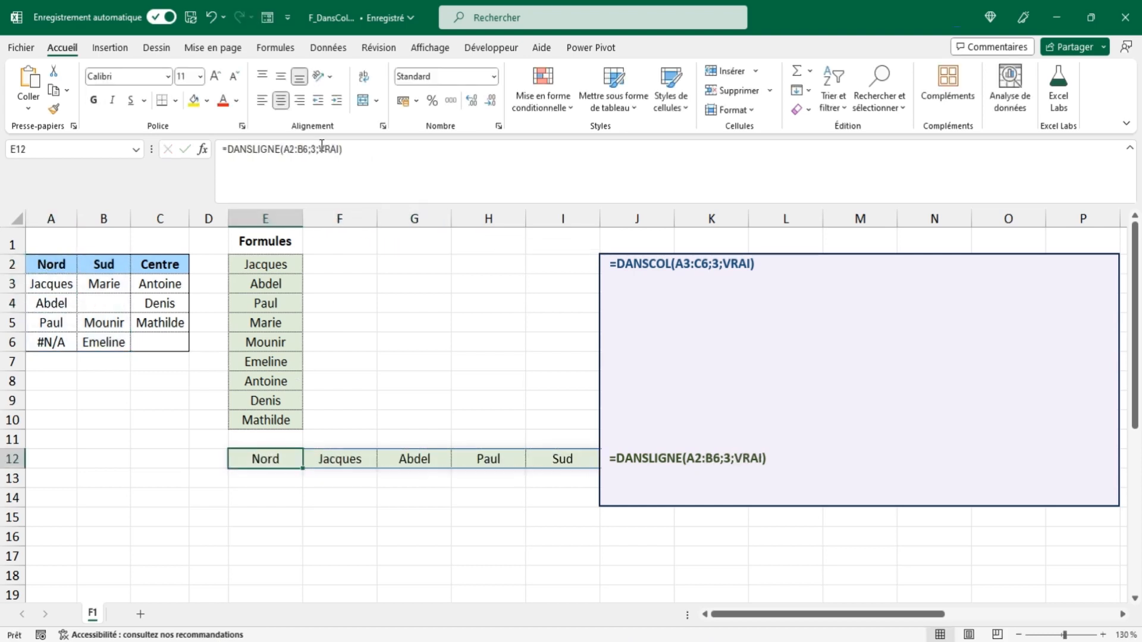
double_click(331, 150)
key(BackSpace)
key(BackSpace)
key(Tab)
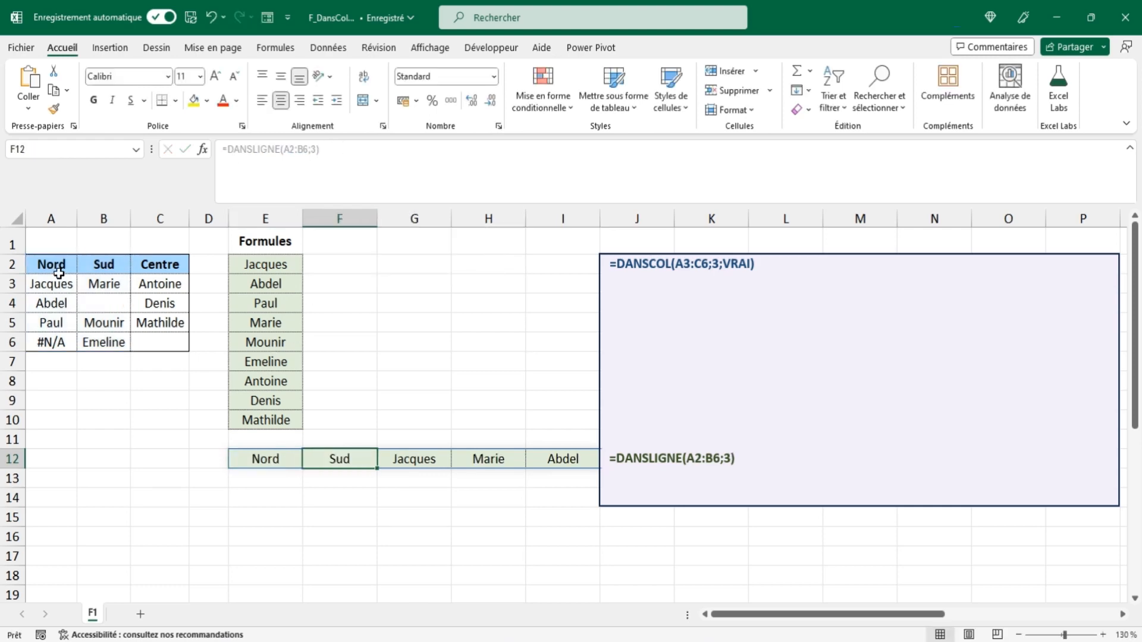
click(59, 271)
click(103, 266)
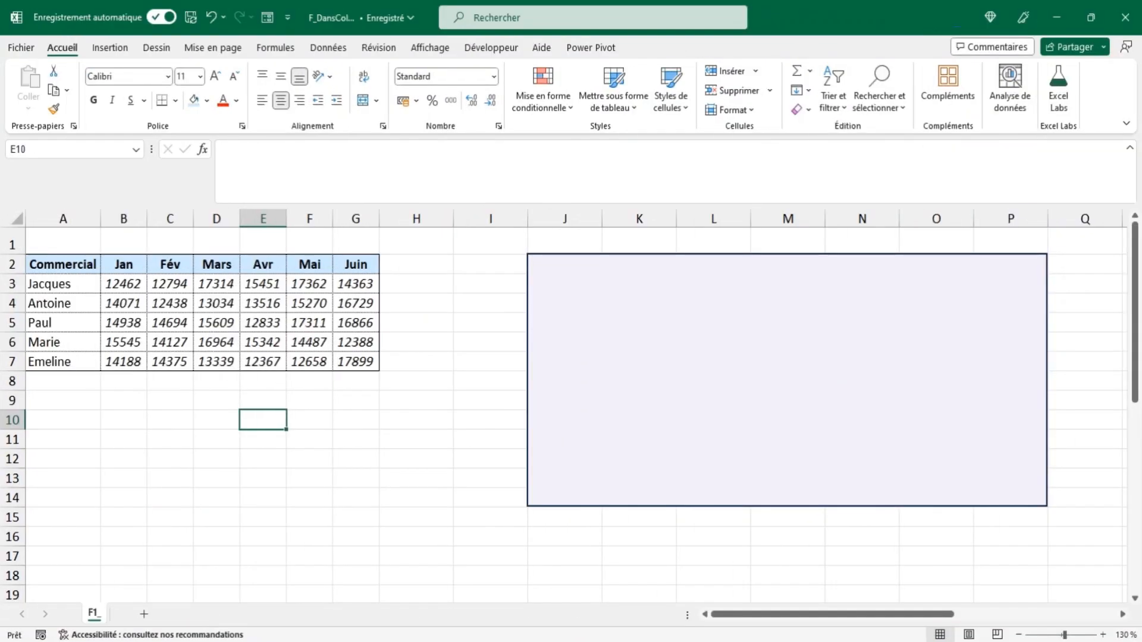
Enter =DANSCOL(B3:G7) in cell E10 to flatten the monthly sales figures into one column.
text(=danscol)
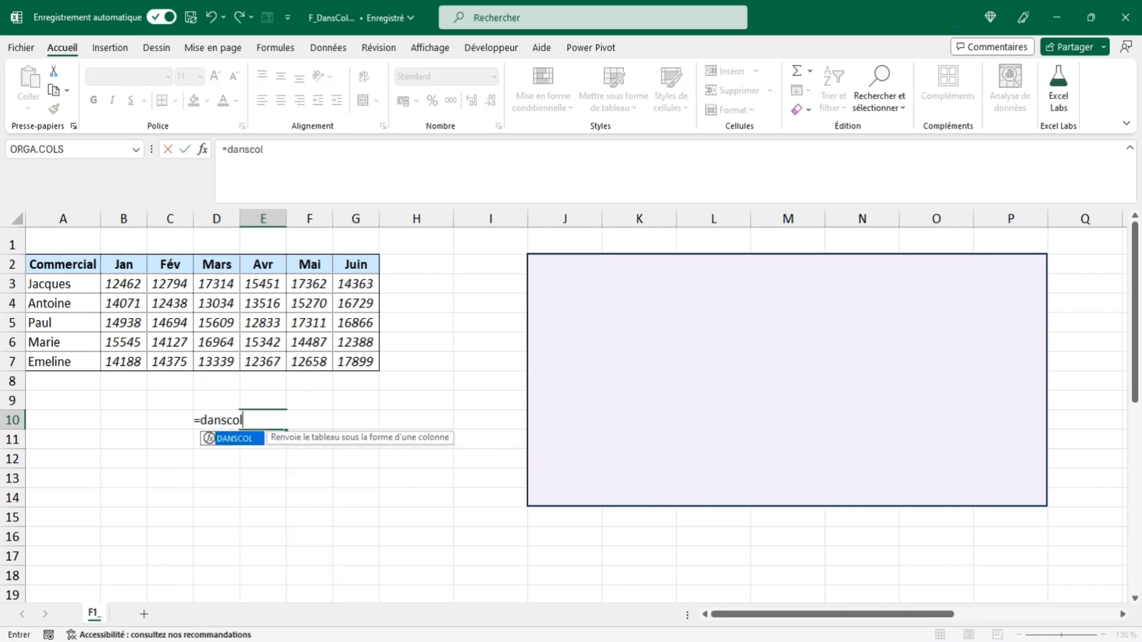
text(()
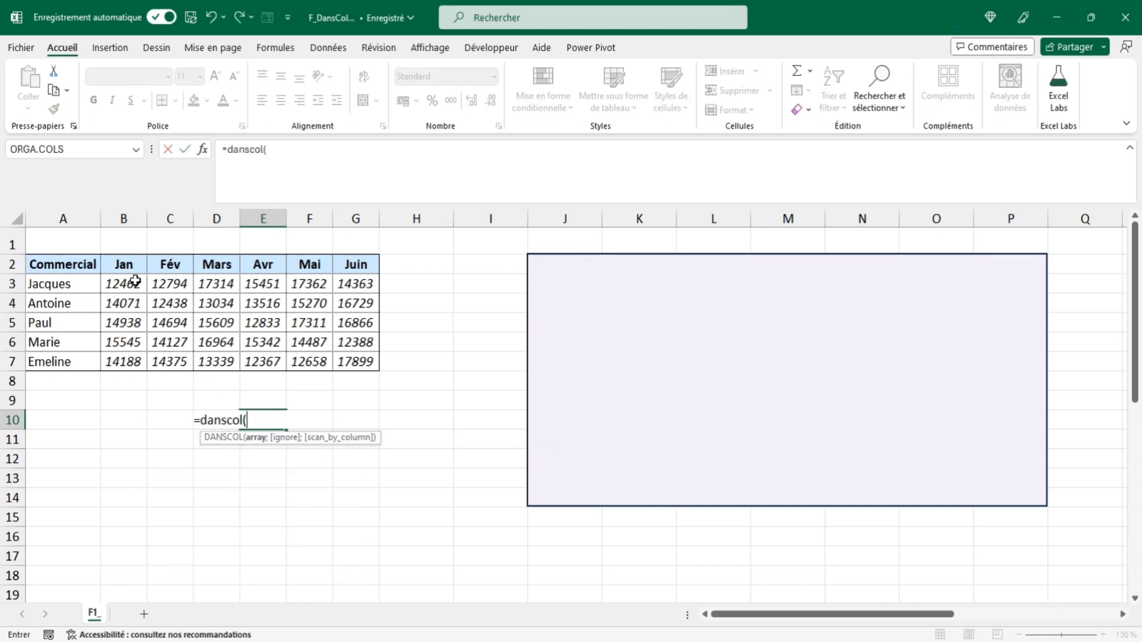
drag(125, 284, 364, 357)
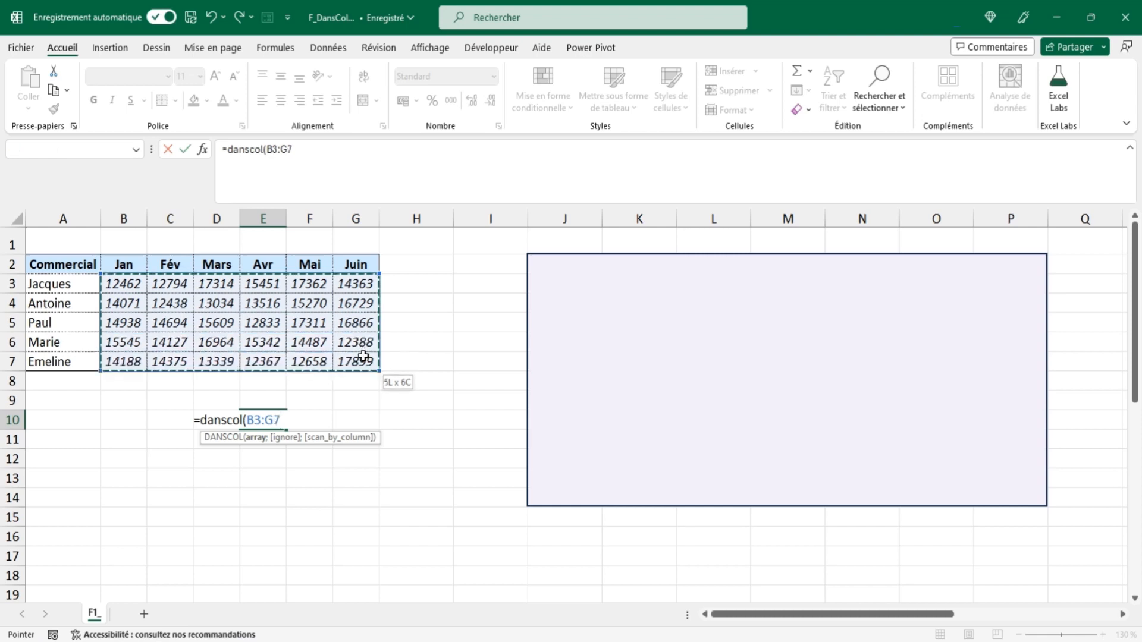
key(Tab)
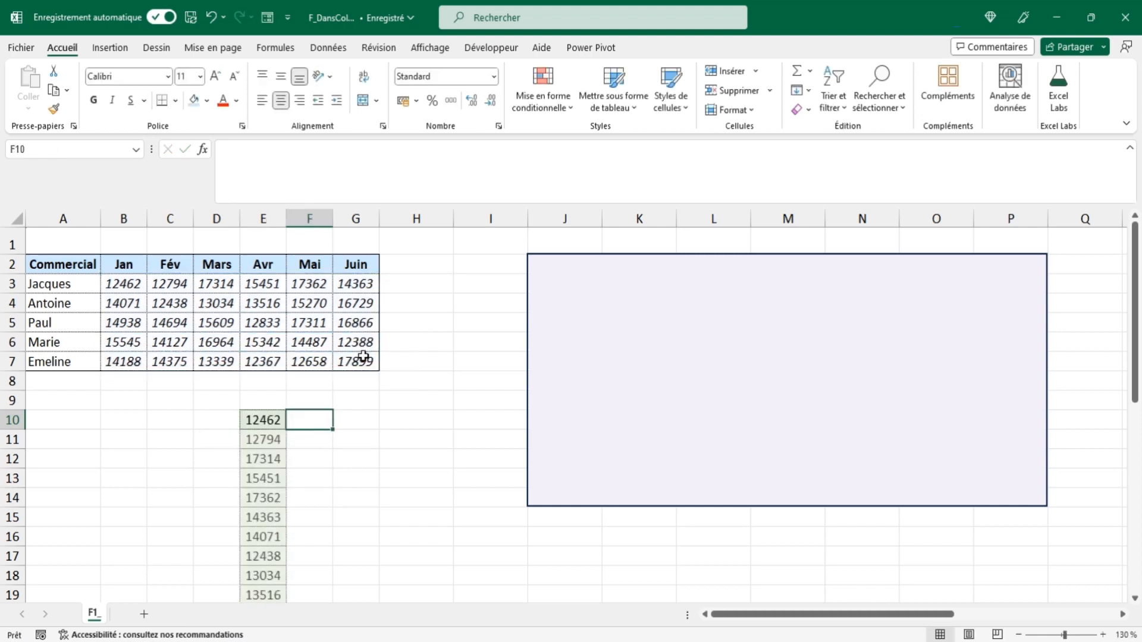
Wrap the DANSCOL formula in E10 in TRIER with sort index 1 and order -1 to sort the values descending.
click(263, 422)
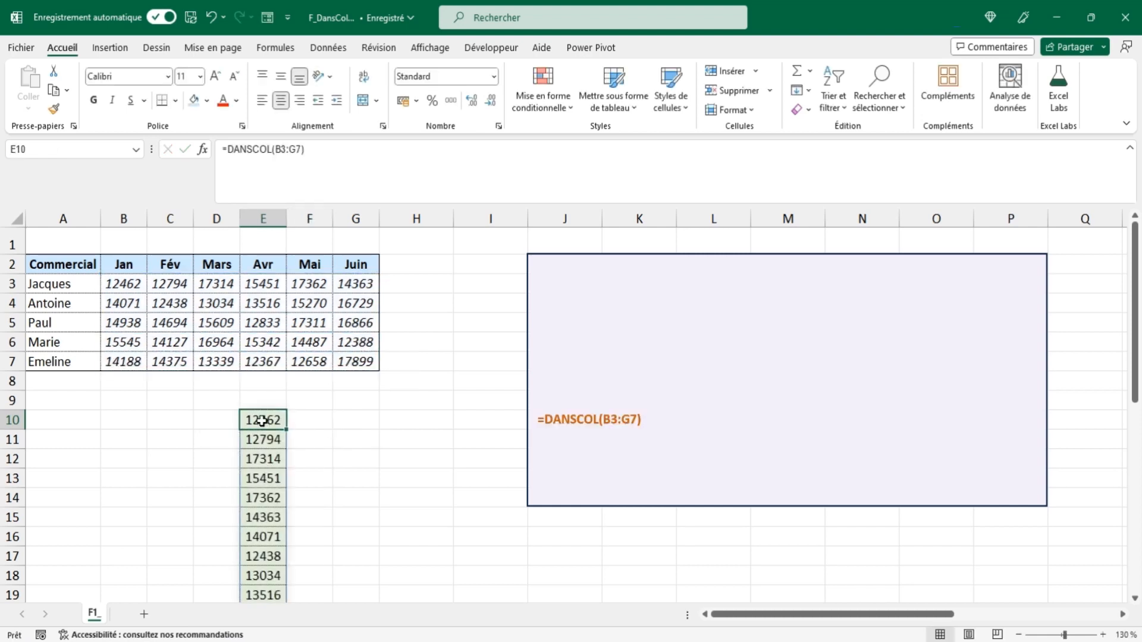
click(228, 149)
text(trier)
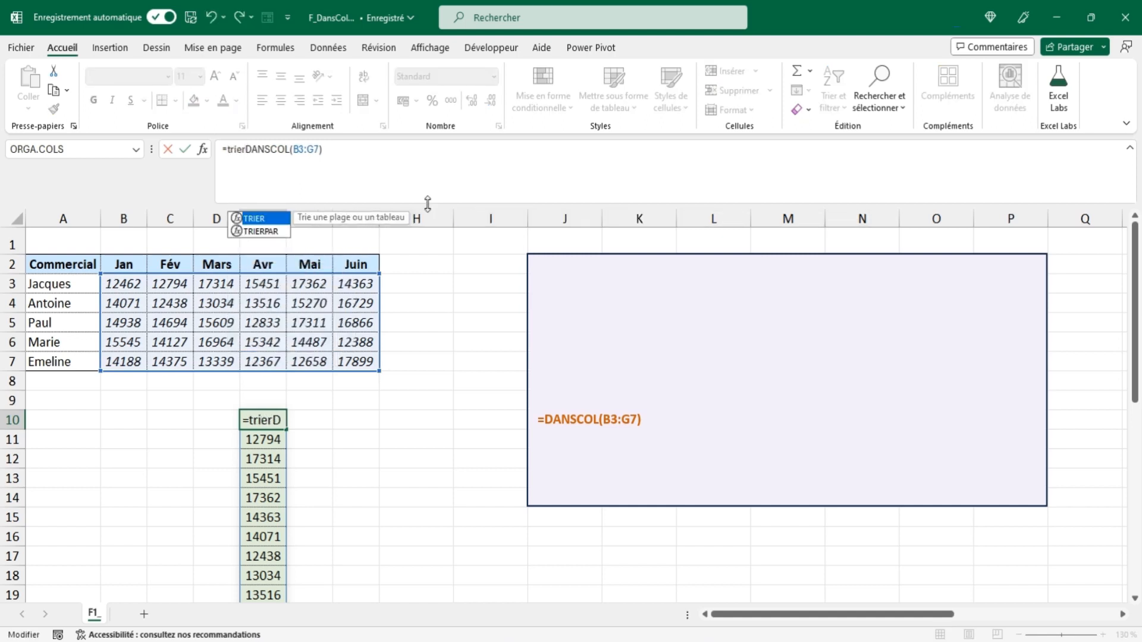
text(()
click(330, 152)
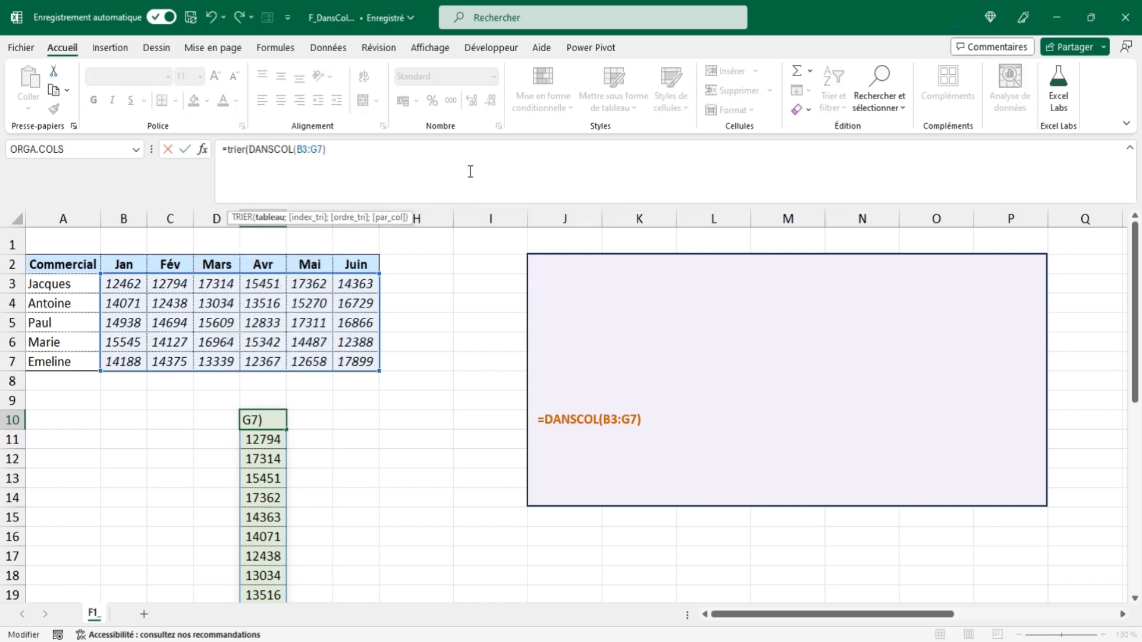
text(;1;)
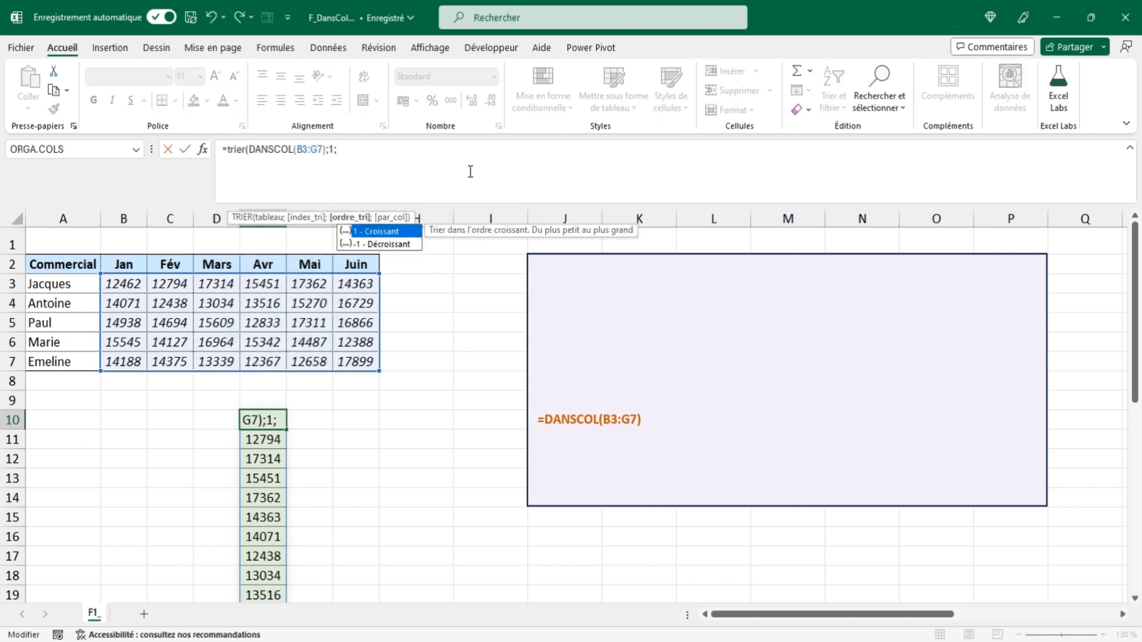
text(-1))
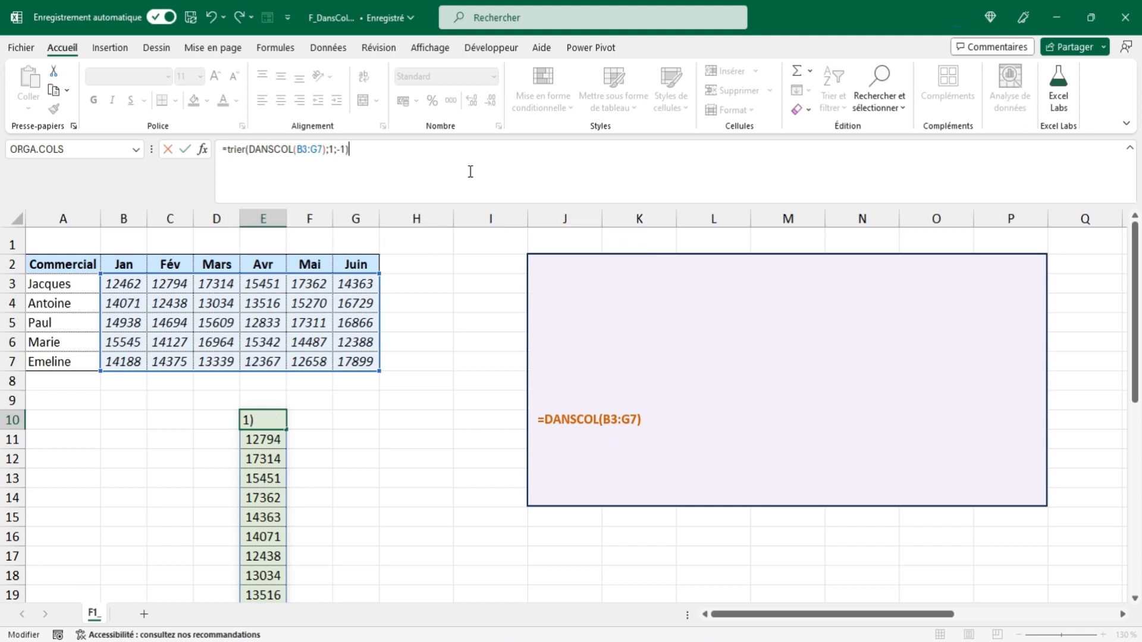
key(Tab)
Wrap the sorted formula in E10 in PRENDRE with 3 rows to keep only the three highest sales.
click(260, 415)
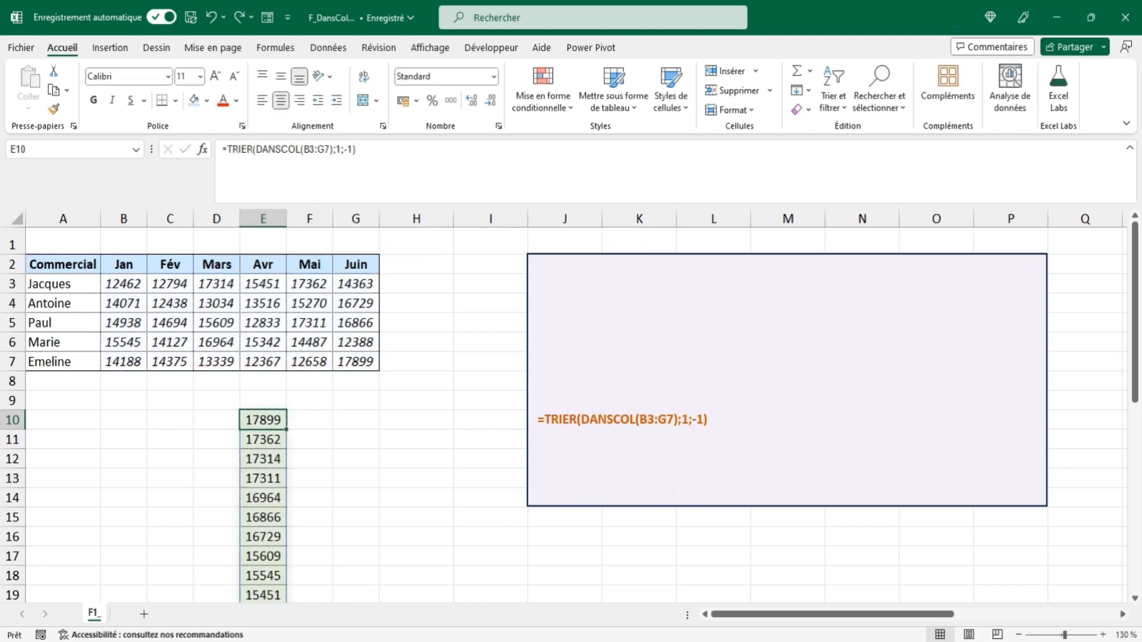
click(230, 148)
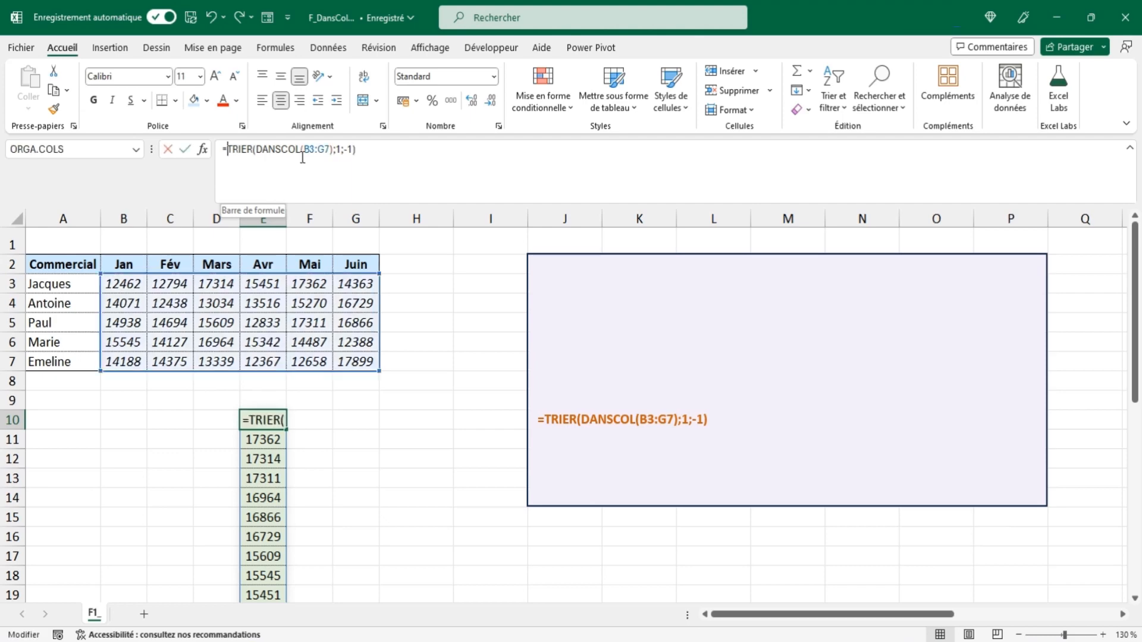
text(prendre)
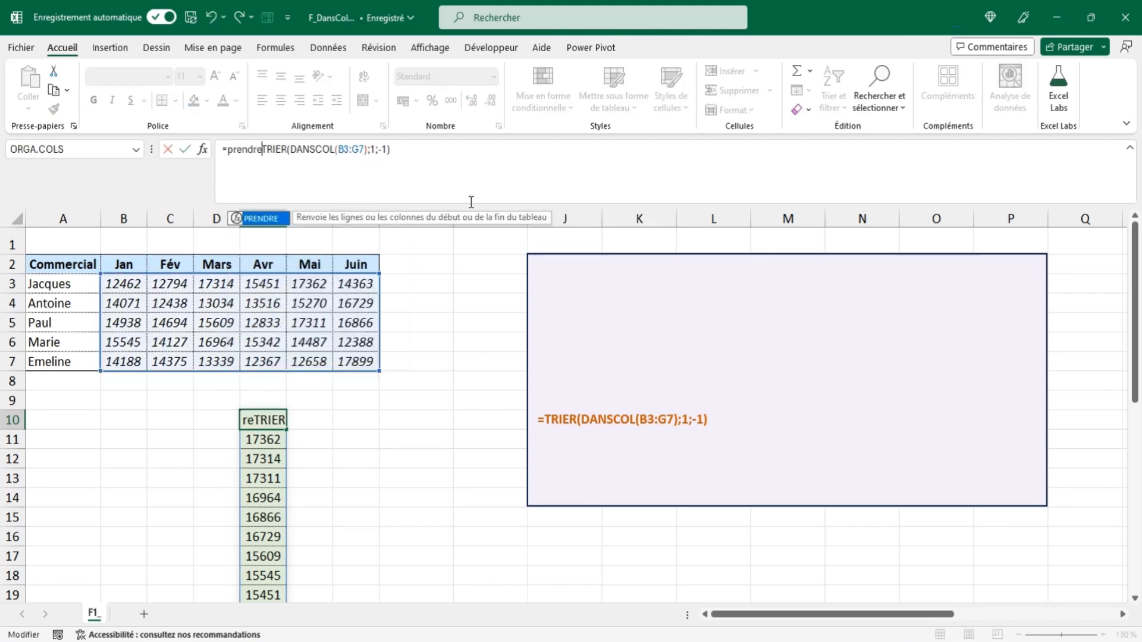
text(()
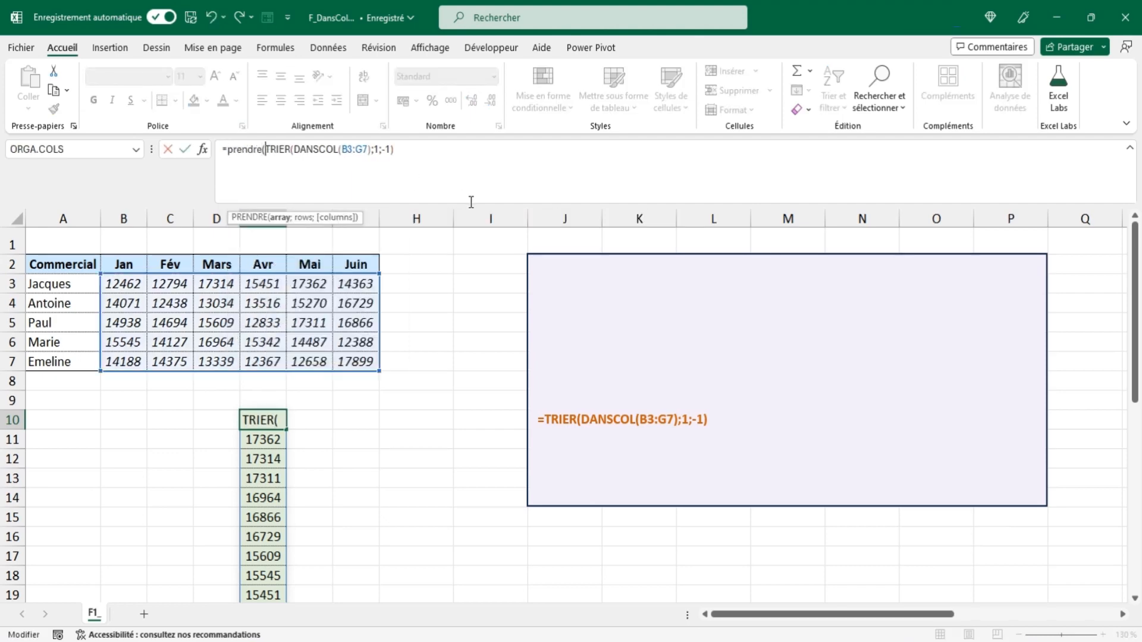
click(400, 149)
text(;3))
key(Tab)
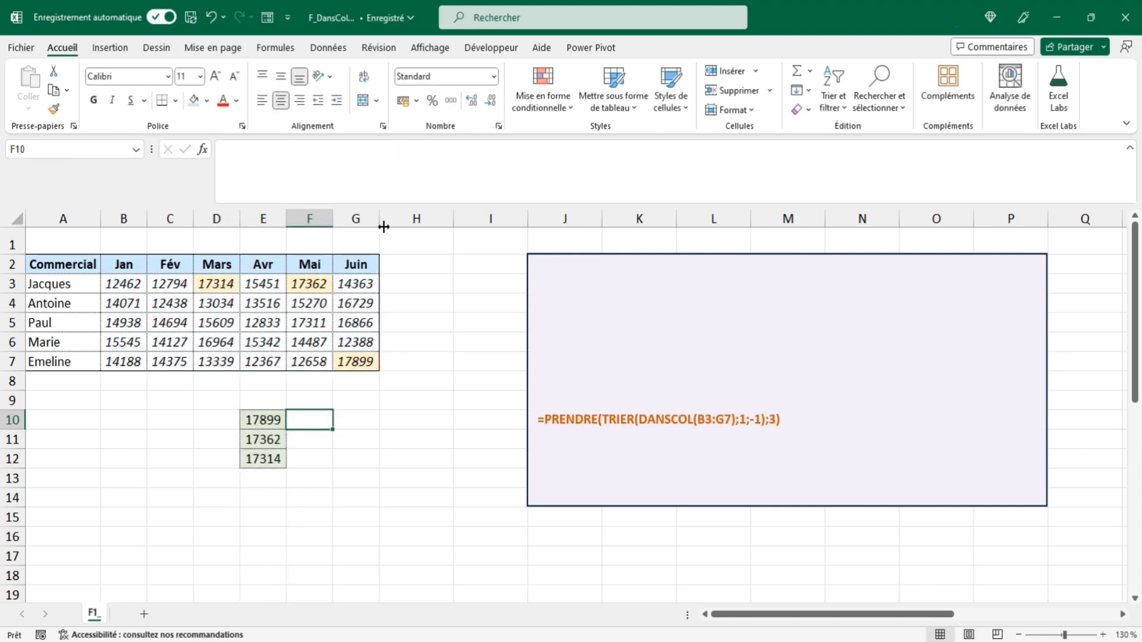
Copy the PRENDRE formula in E10 and left-align the results in E10:E12.
click(263, 421)
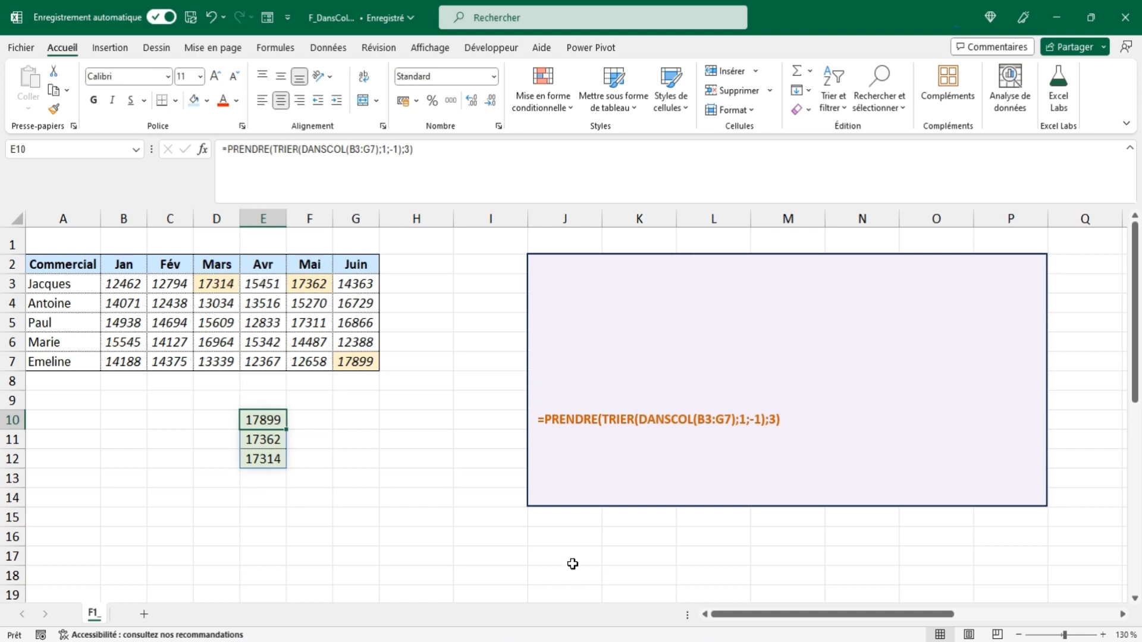
key(ctrl+c)
drag(276, 419, 276, 459)
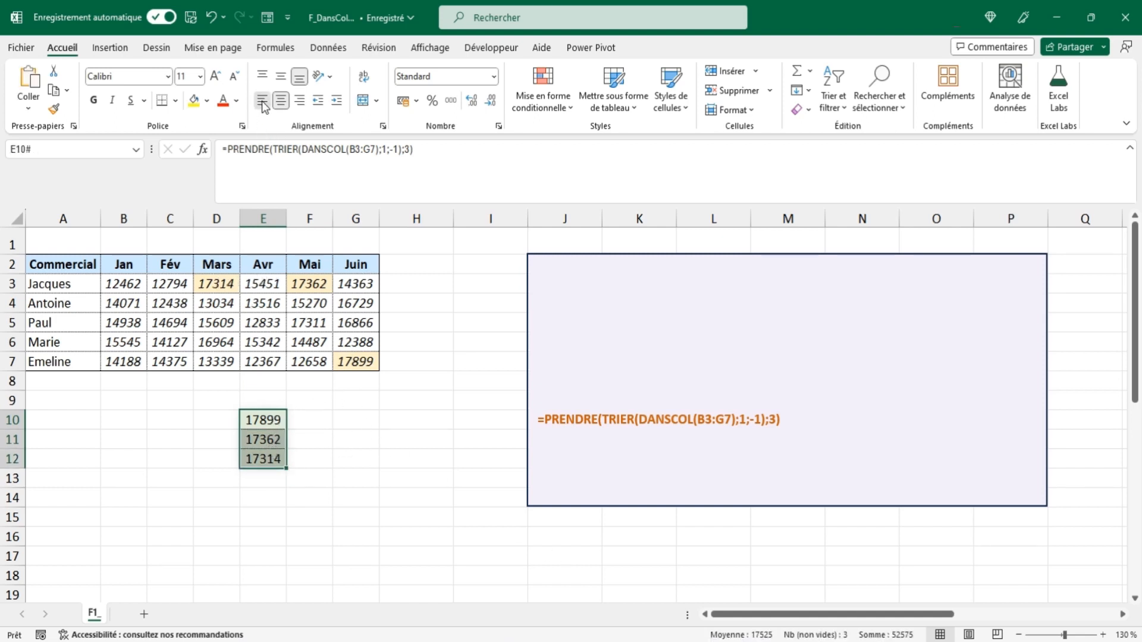
click(261, 100)
Replace the formula in E10 with =A3:A7&" en "&B2:G2&" a fait : "&B3:G7 to build a sentence for each sale.
click(264, 418)
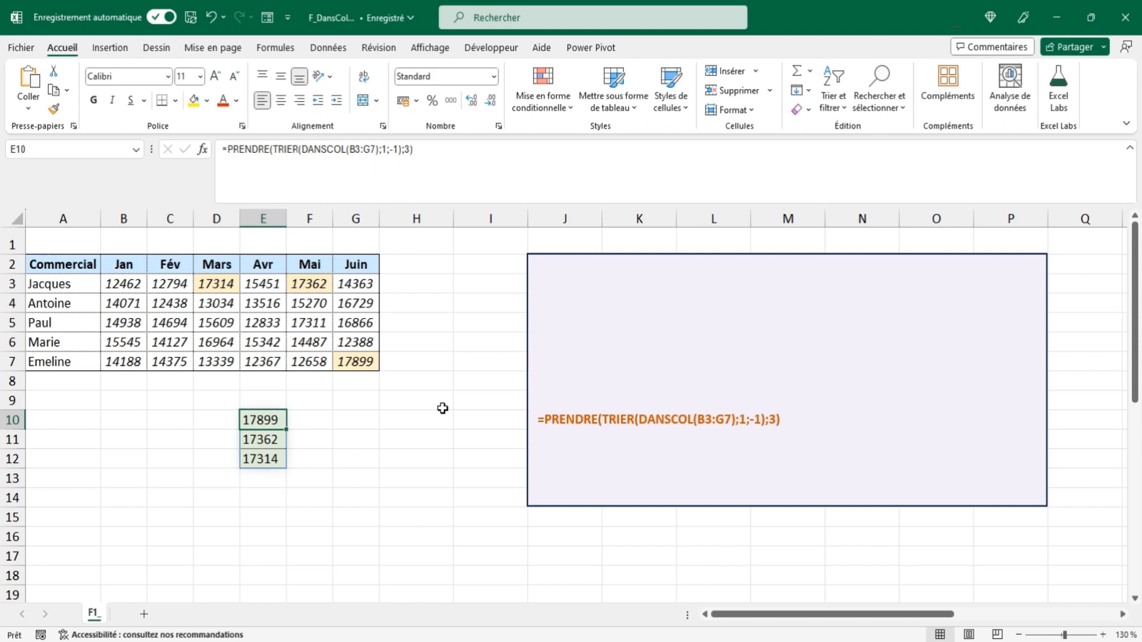
text(=)
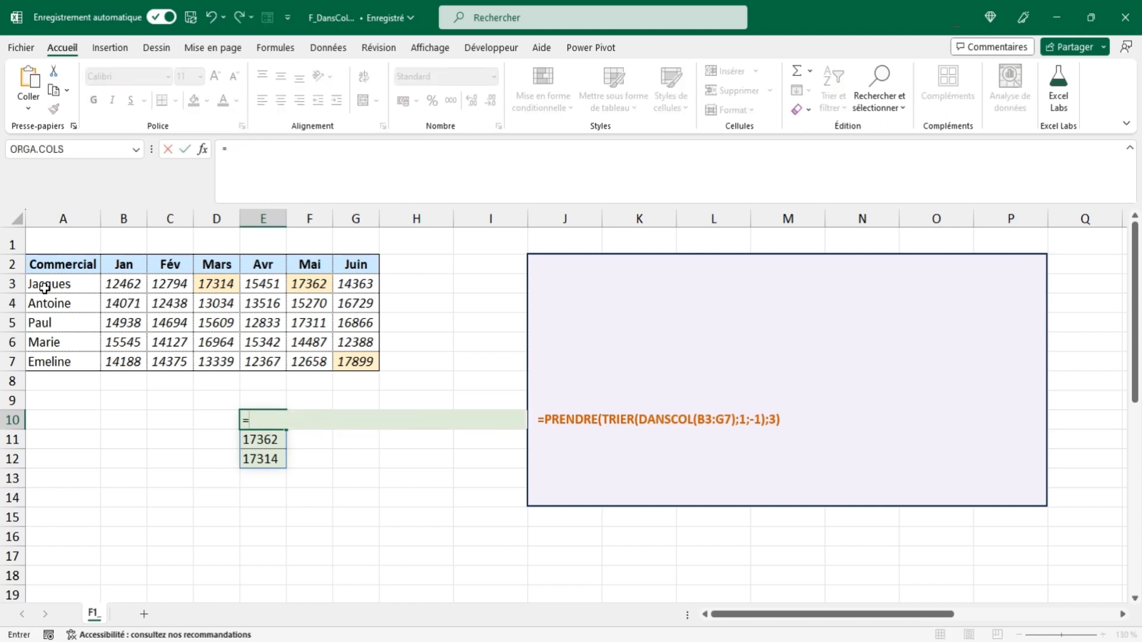
drag(45, 288, 55, 361)
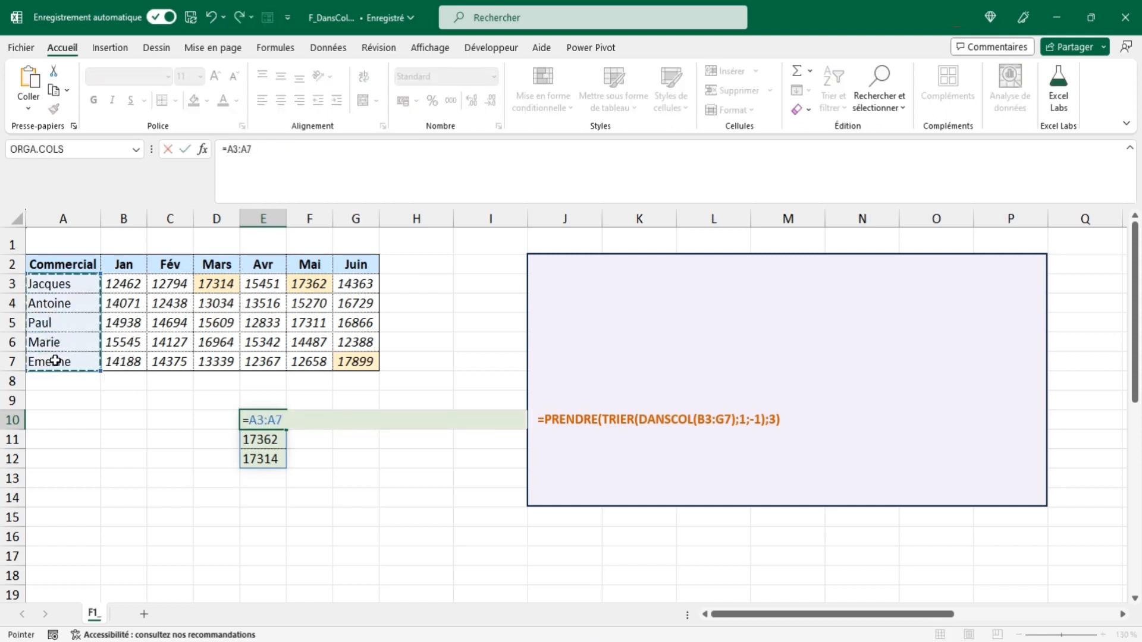
text(&" en)
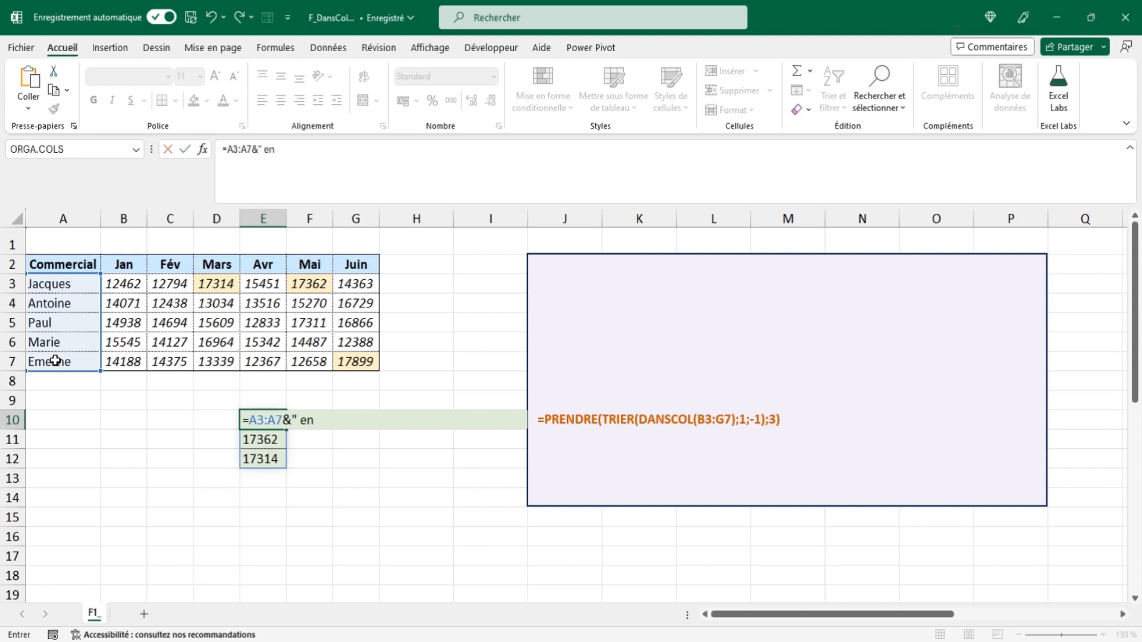
text( "&)
drag(128, 265, 356, 267)
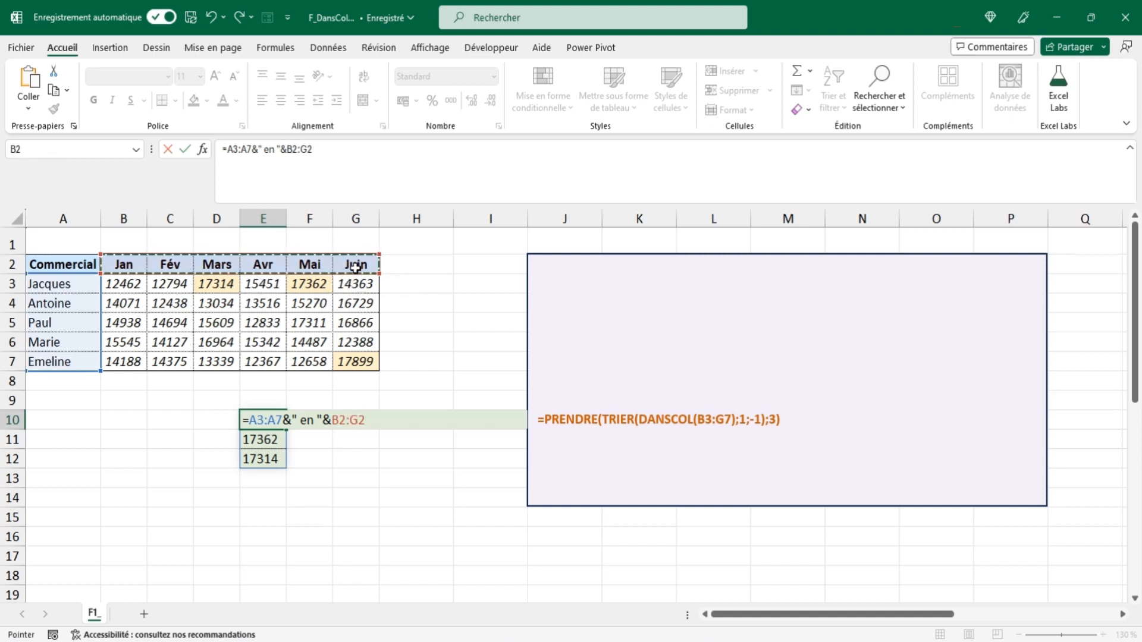
text(&" a fait :)
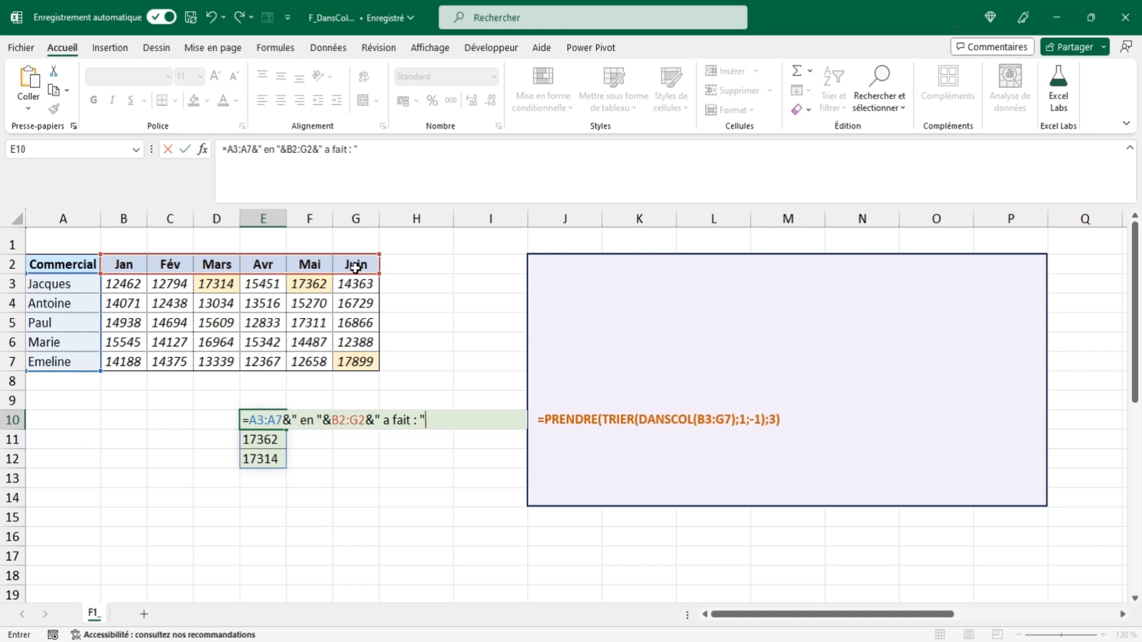
text(&)
click(120, 284)
drag(119, 284, 358, 359)
key(Tab)
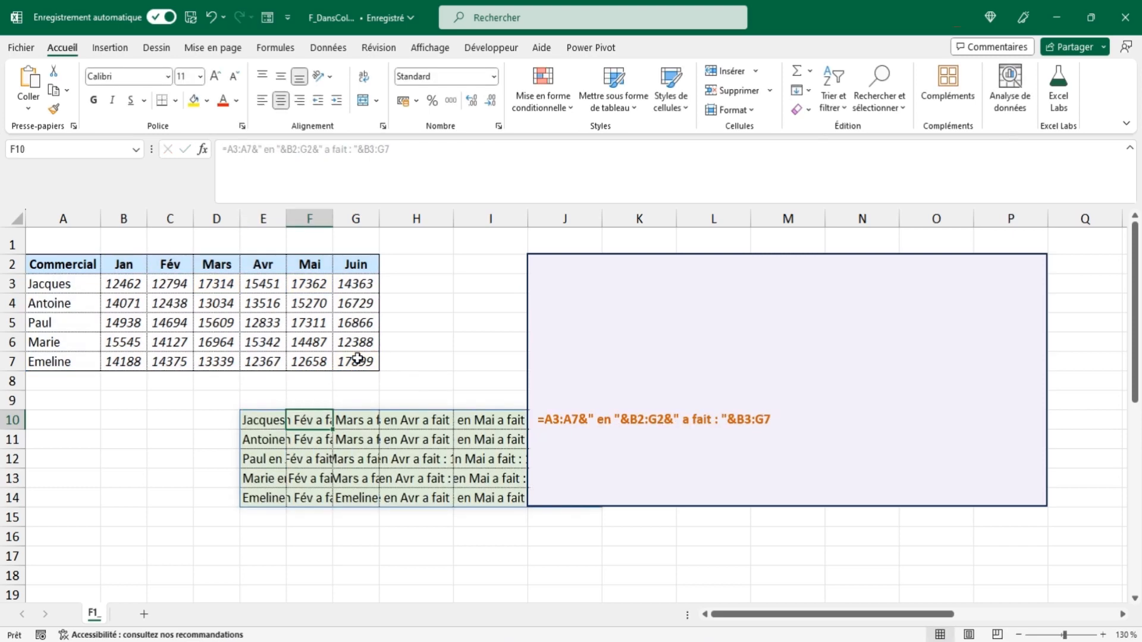
Wrap the concatenation formula in E10 in DANSCOL to list all the sentences in one column.
click(259, 419)
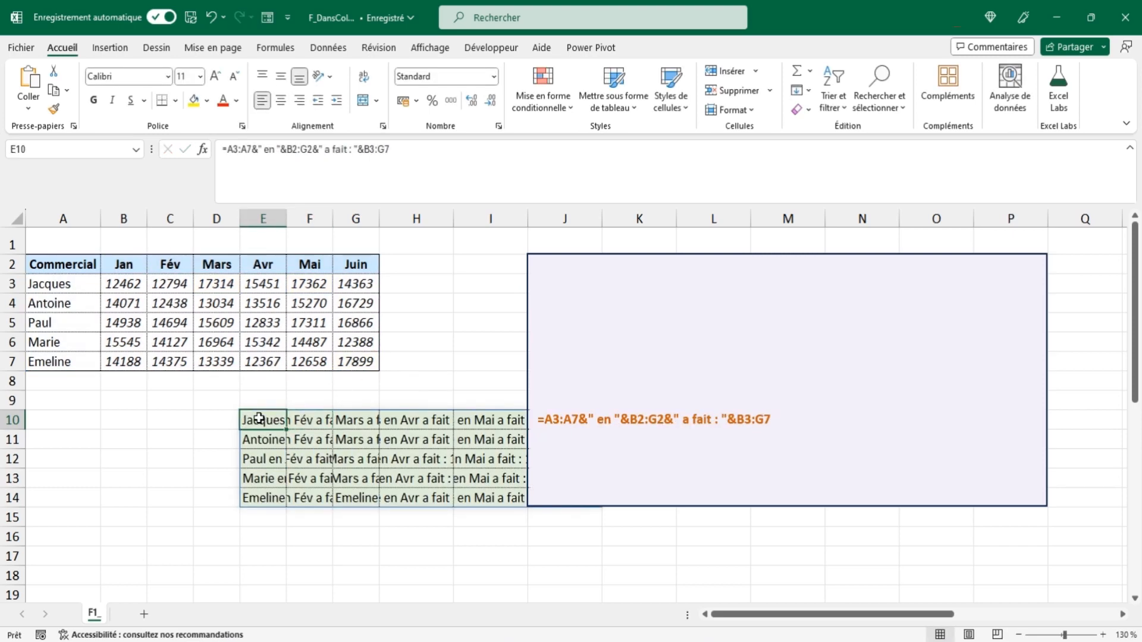
click(229, 152)
text(dans)
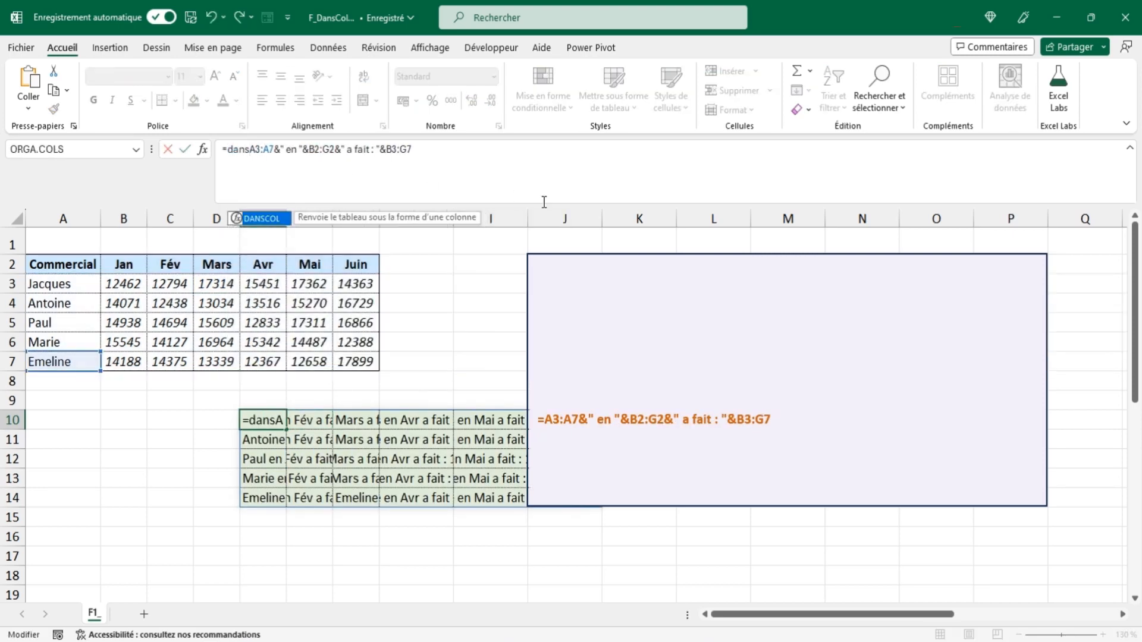
text(col()
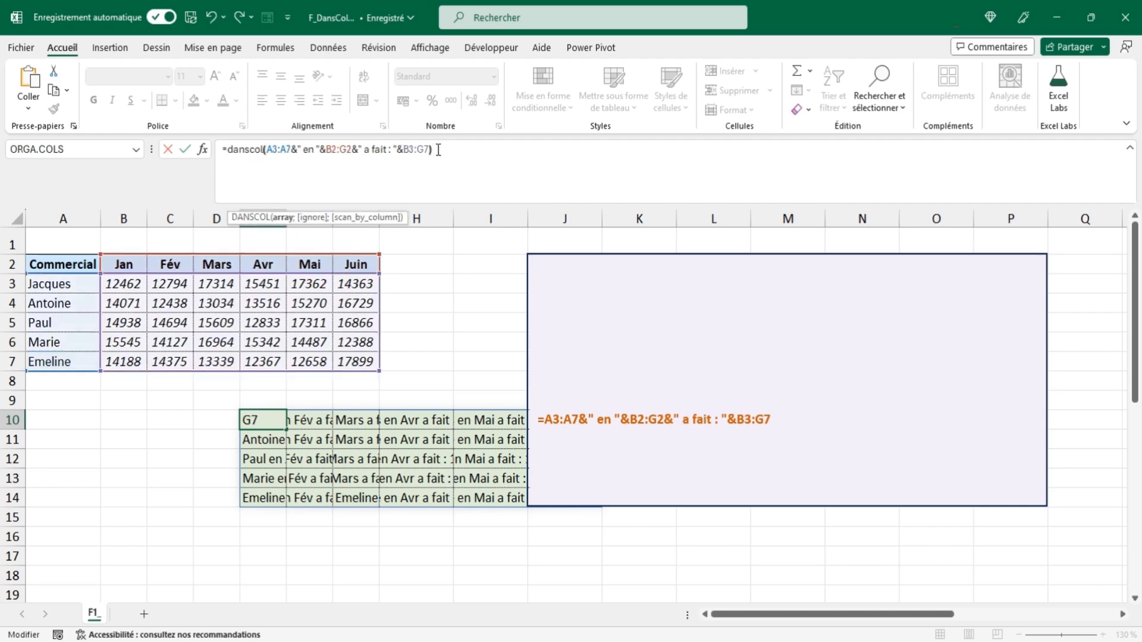
key(Return)
Wrap the DANSCOL formula in E10 in TRIERPAR, sorting the sentences by DANSCOL(B3:G7) in descending order (-1).
click(260, 422)
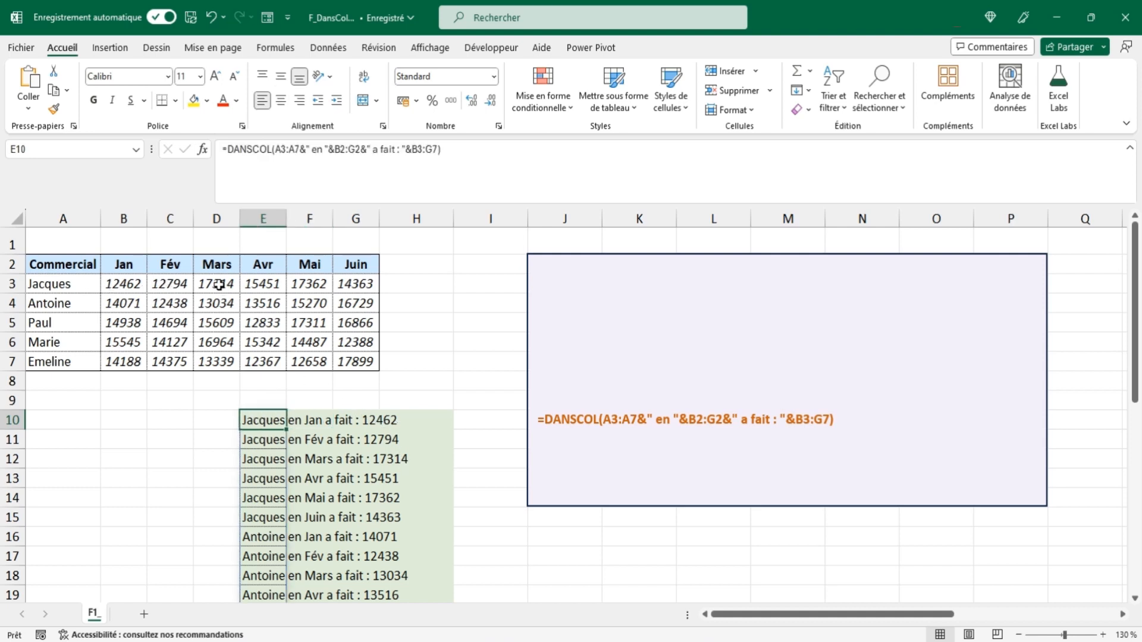
click(229, 149)
text(tri)
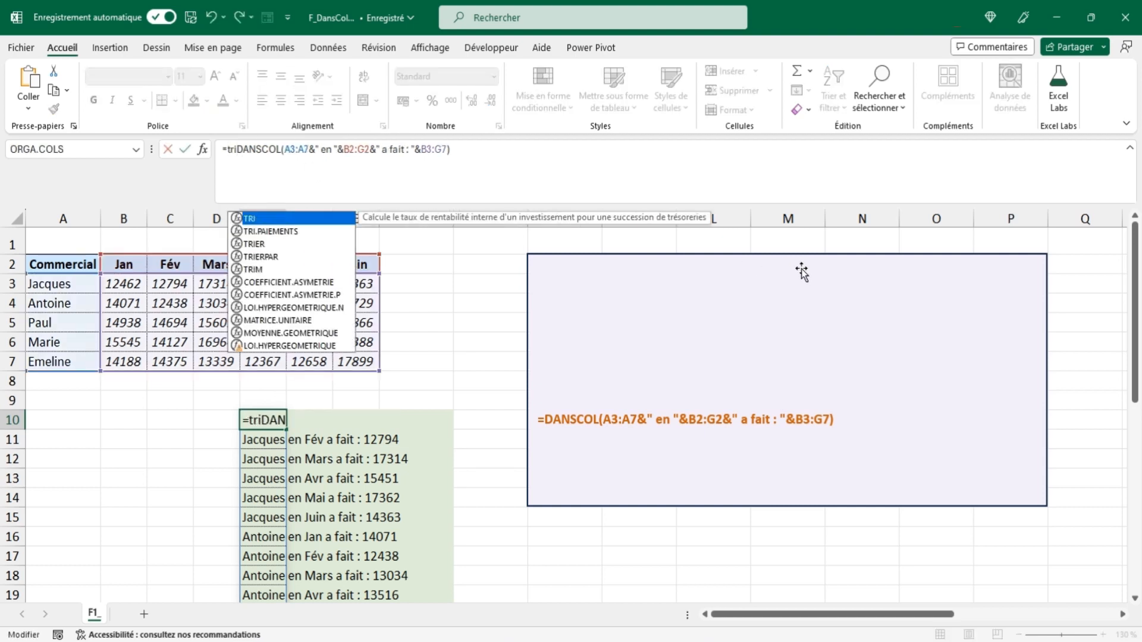
text(erpar()
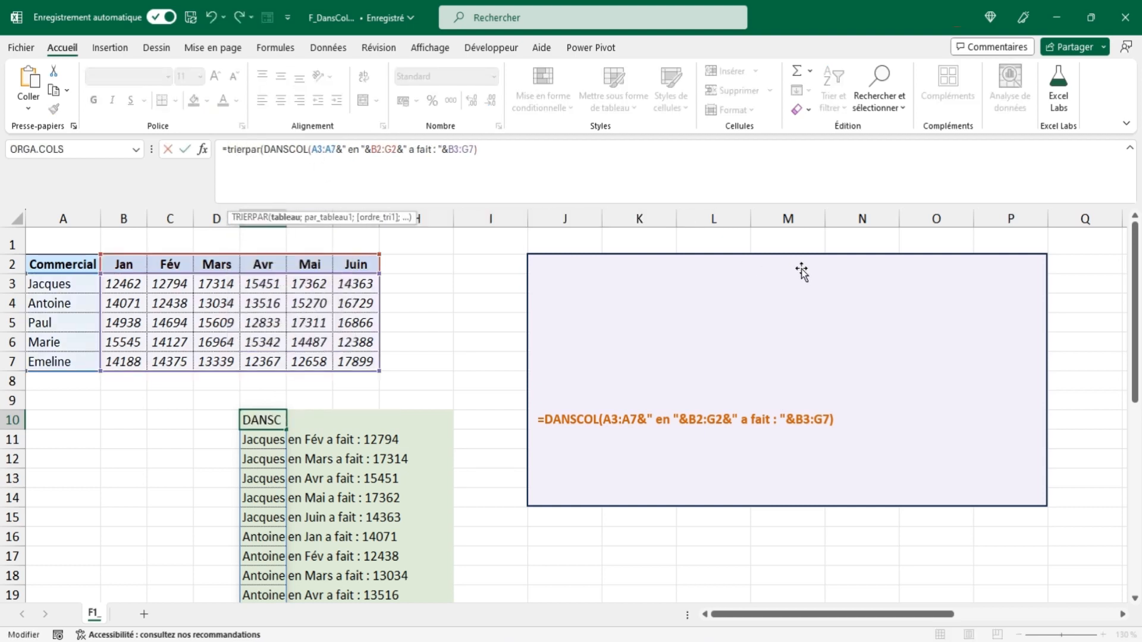
click(484, 149)
text(;da)
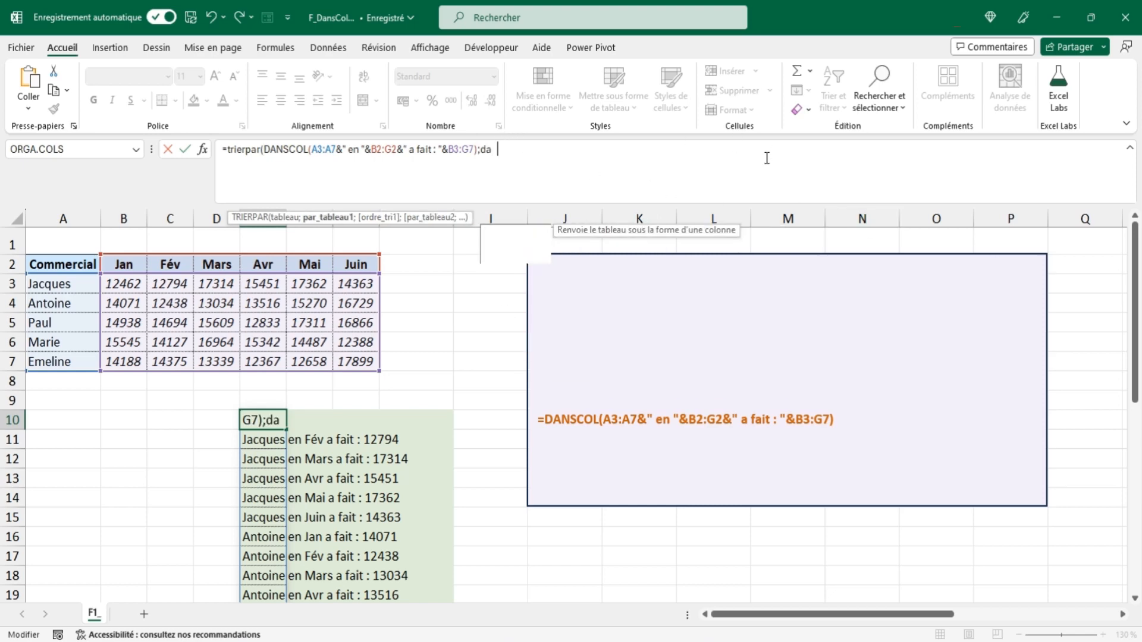
text(nscol()
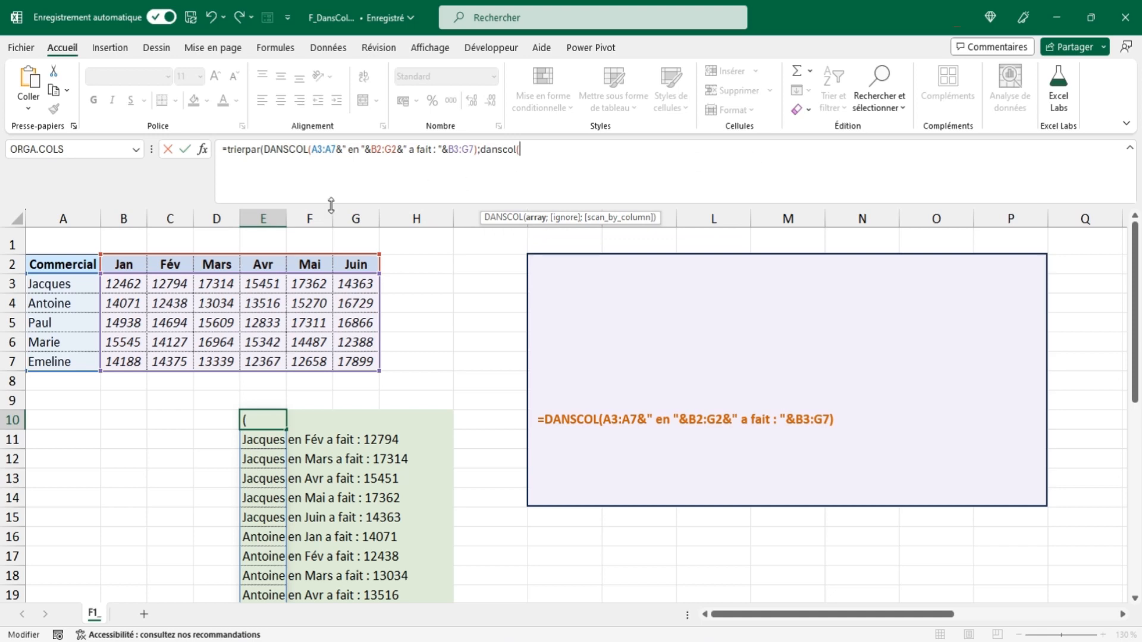
drag(116, 284, 369, 362)
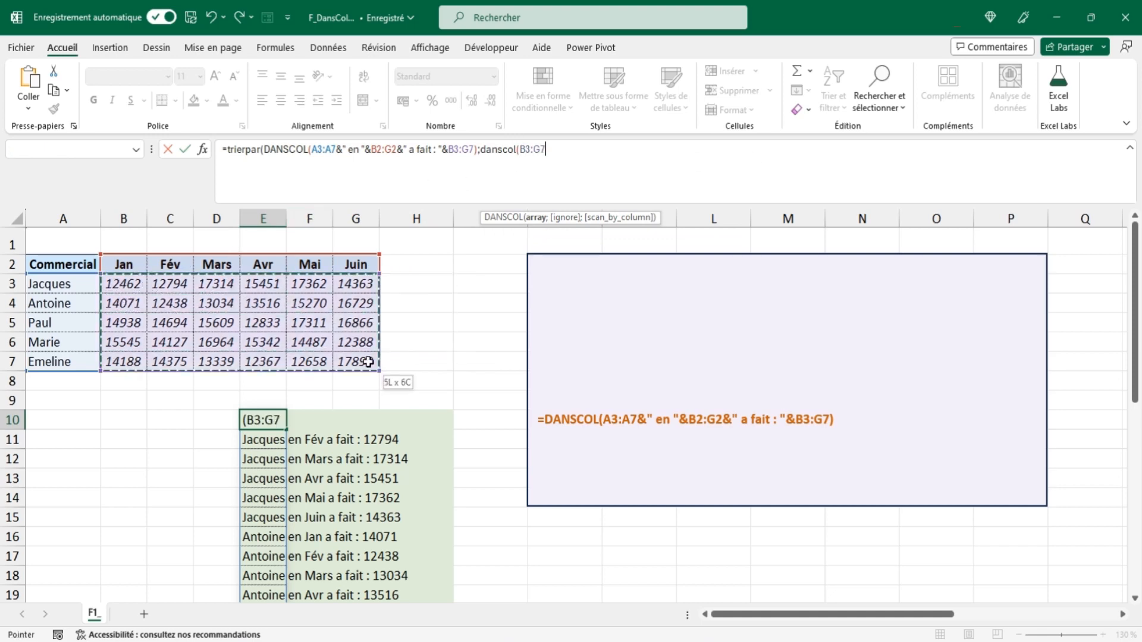
text())
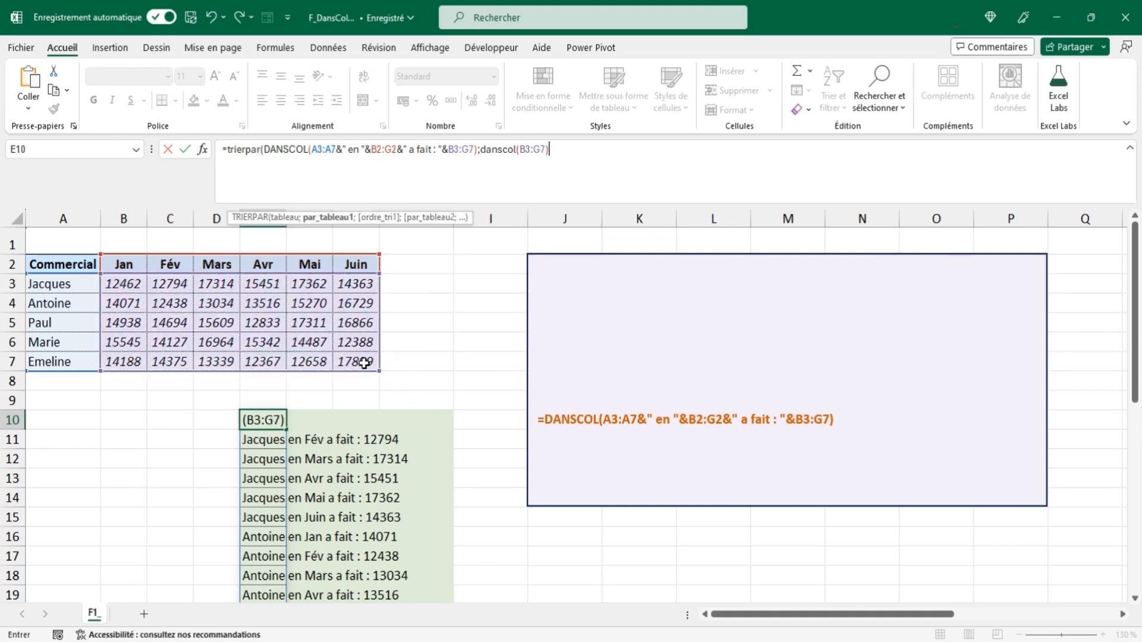
text(;-1)
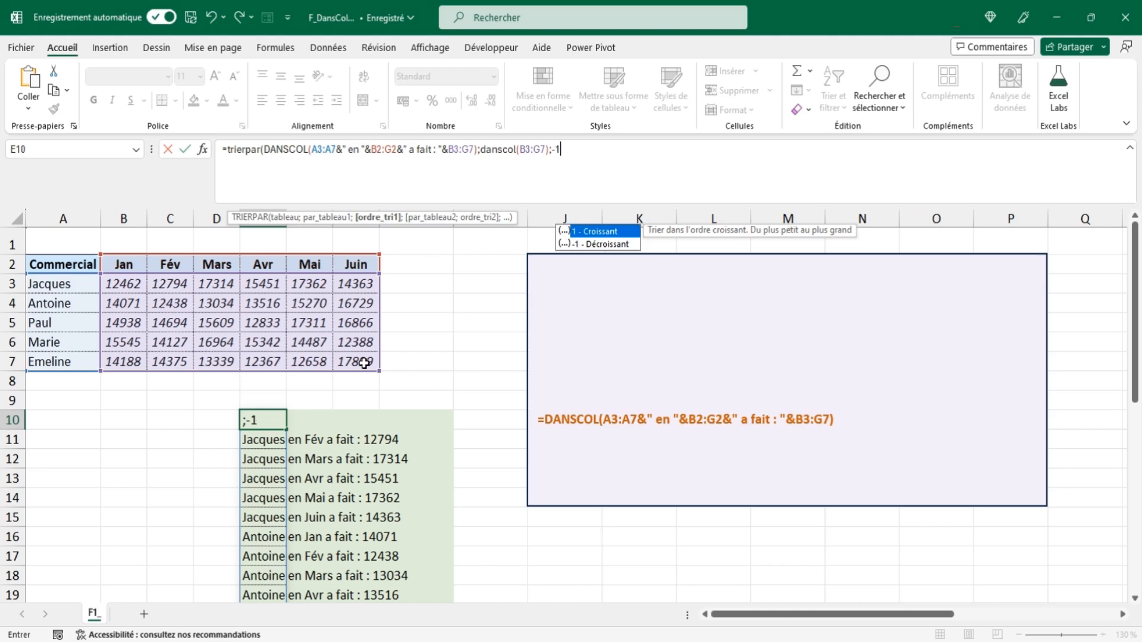
text())
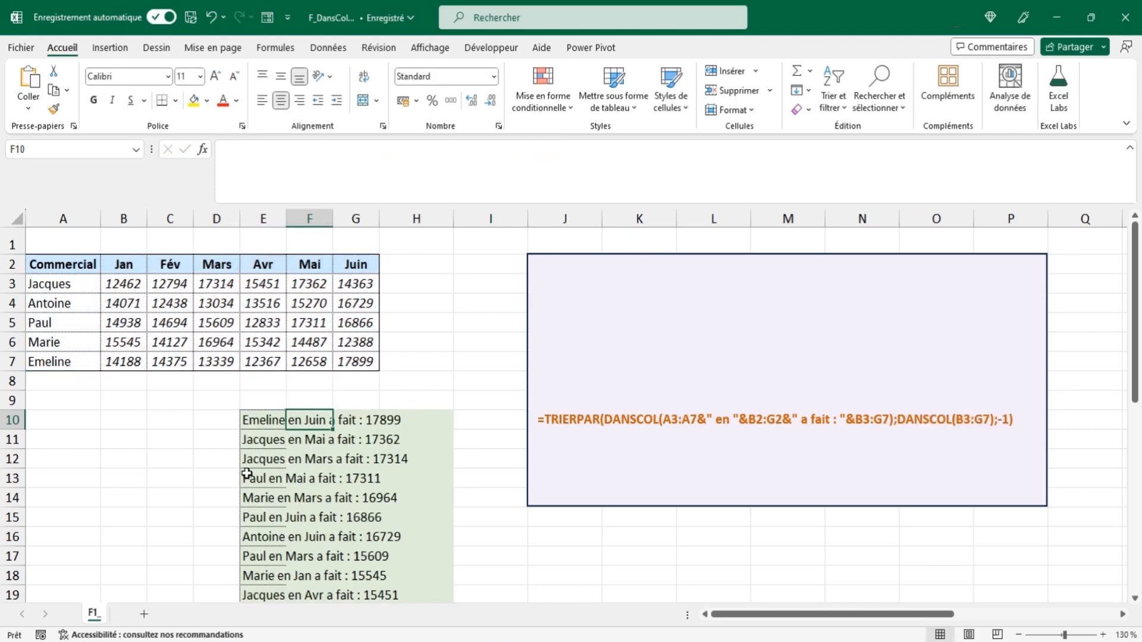
Wrap the TRIERPAR formula in E10 in PRENDRE with 3 rows and break the line before the second DANSCOL.
click(264, 420)
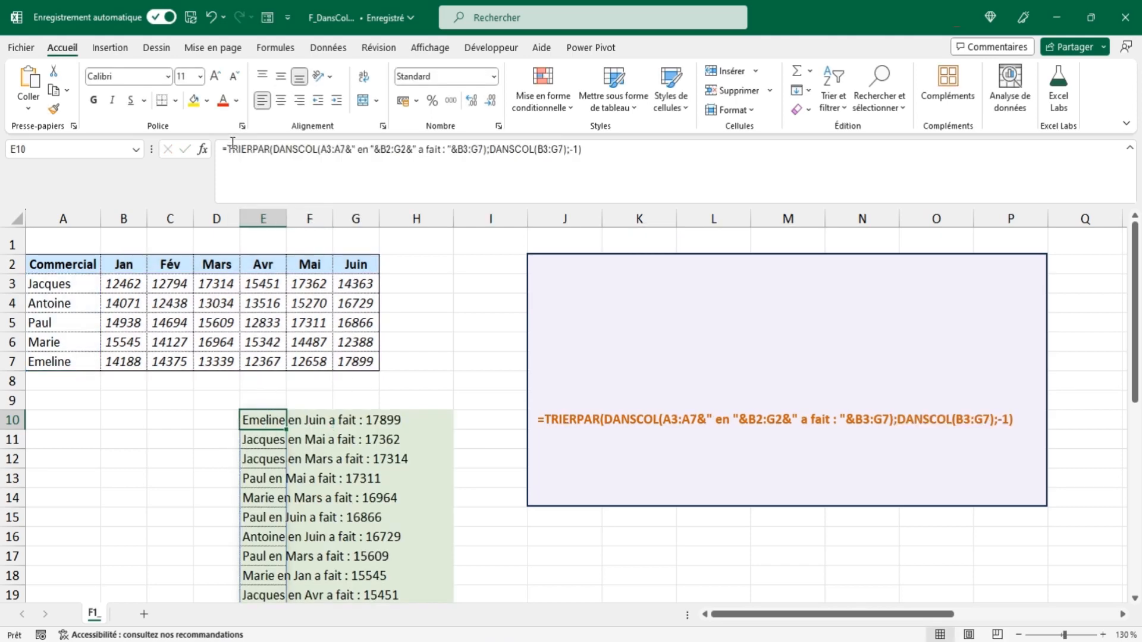
click(225, 189)
text(prendre()
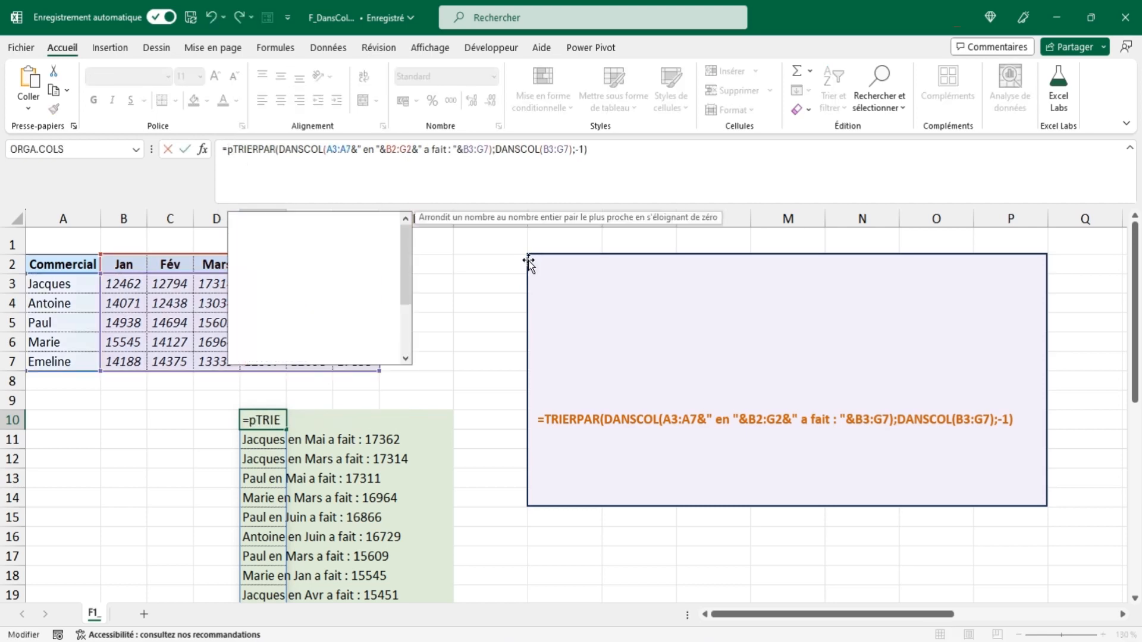
click(622, 150)
text(;3))
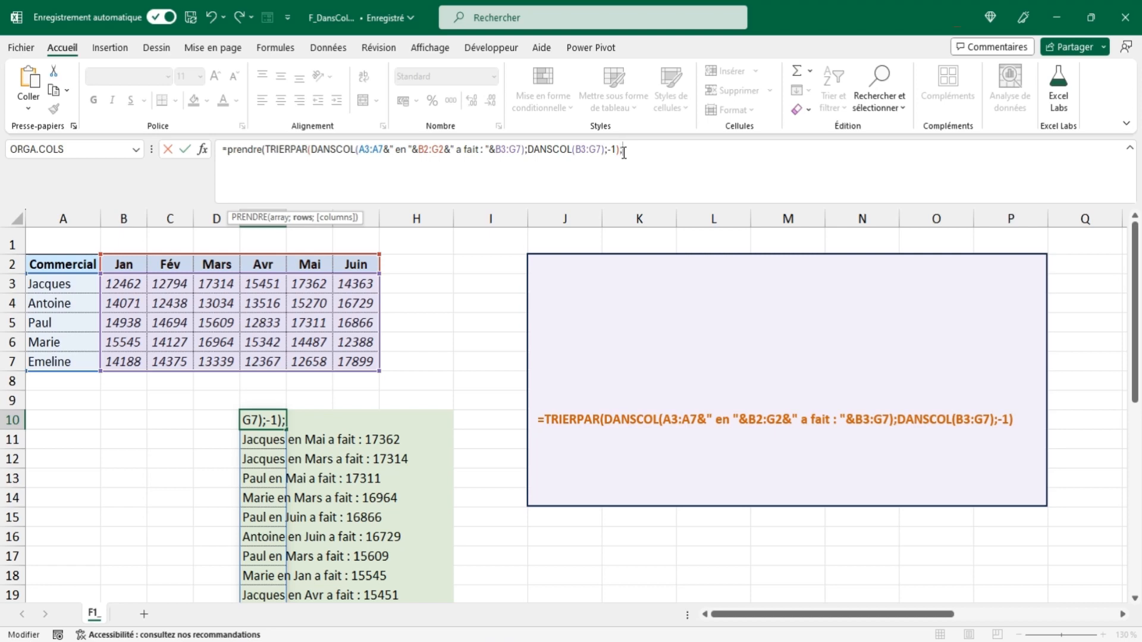
click(529, 149)
key(alt+Return)
key(Tab)
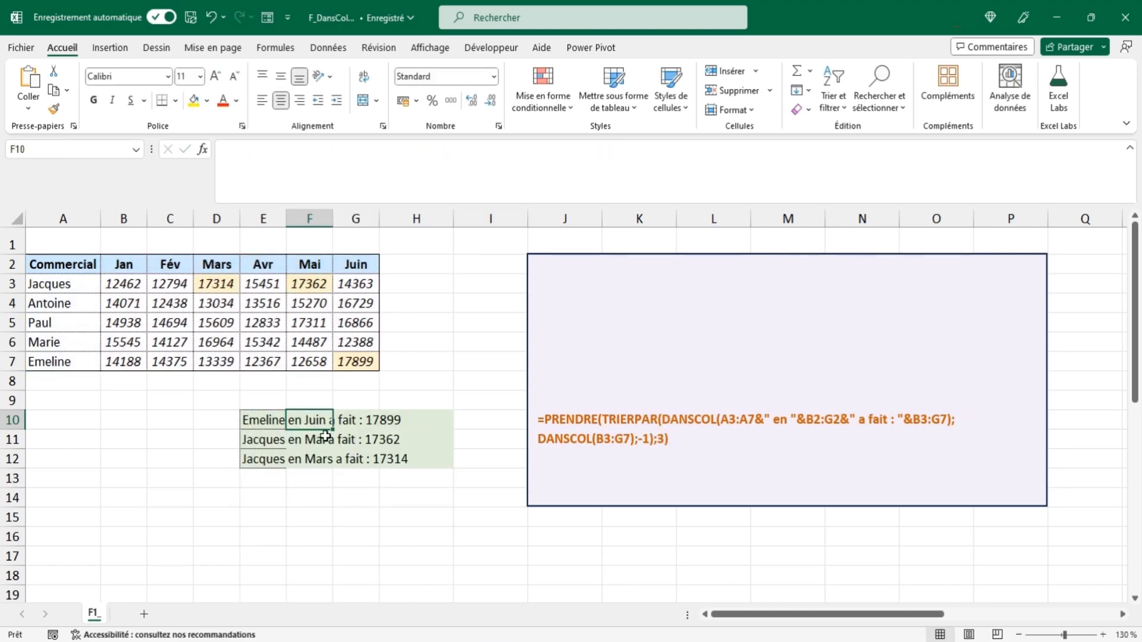
click(265, 422)
click(263, 482)
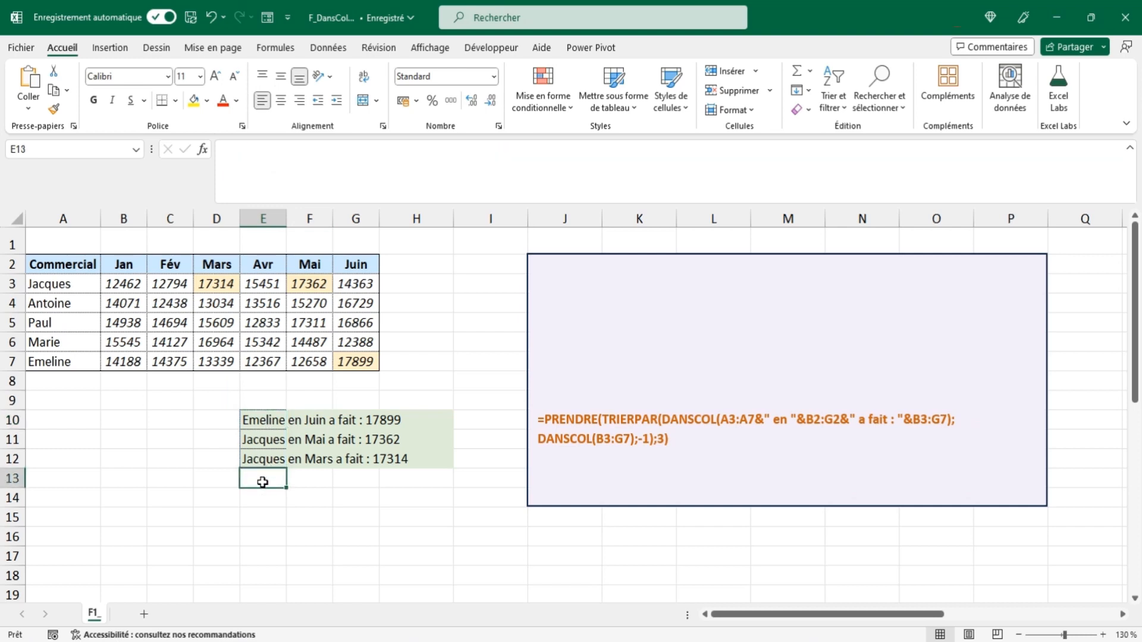
click(222, 287)
click(266, 462)
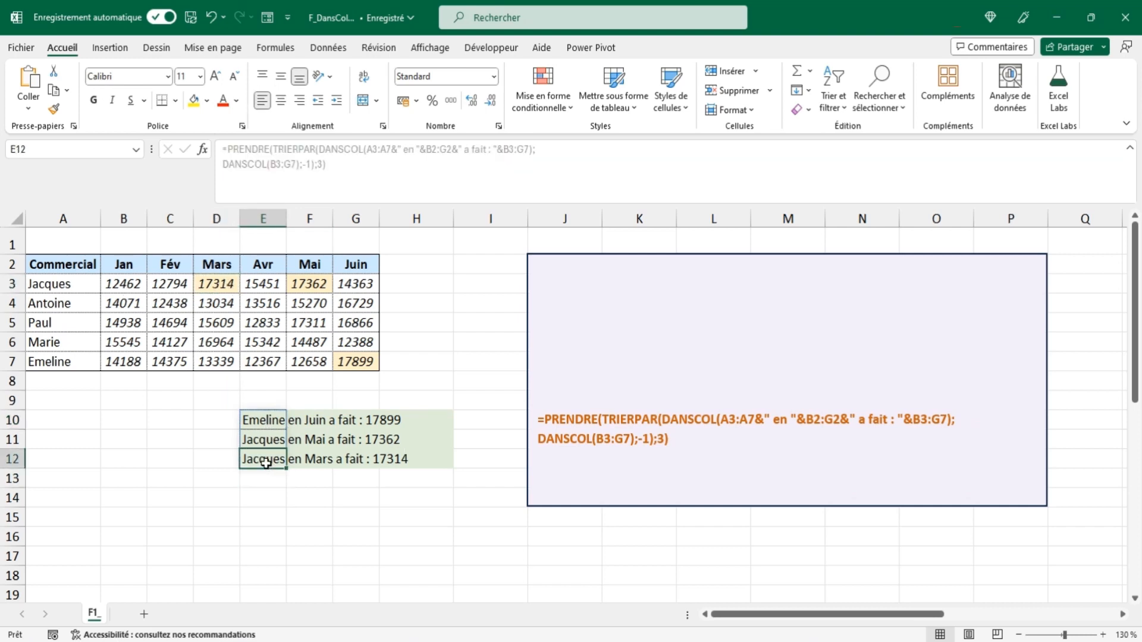
Change the TRIERPAR sort order in E10 to ascending (1) to list the three lowest sales.
click(266, 421)
click(306, 164)
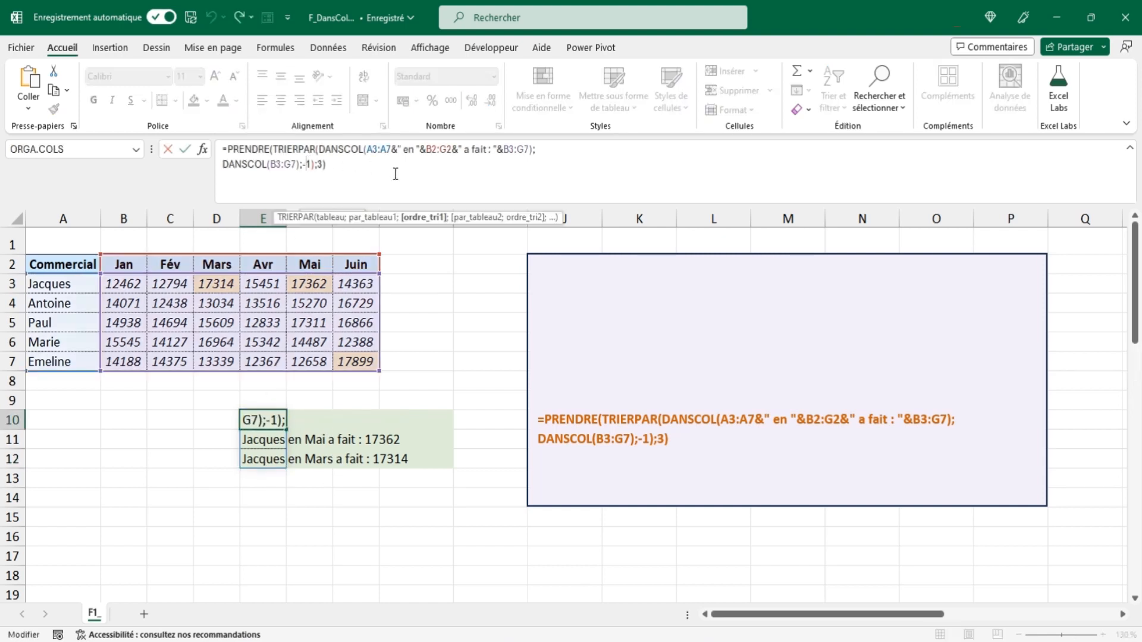
key(BackSpace)
key(Tab)
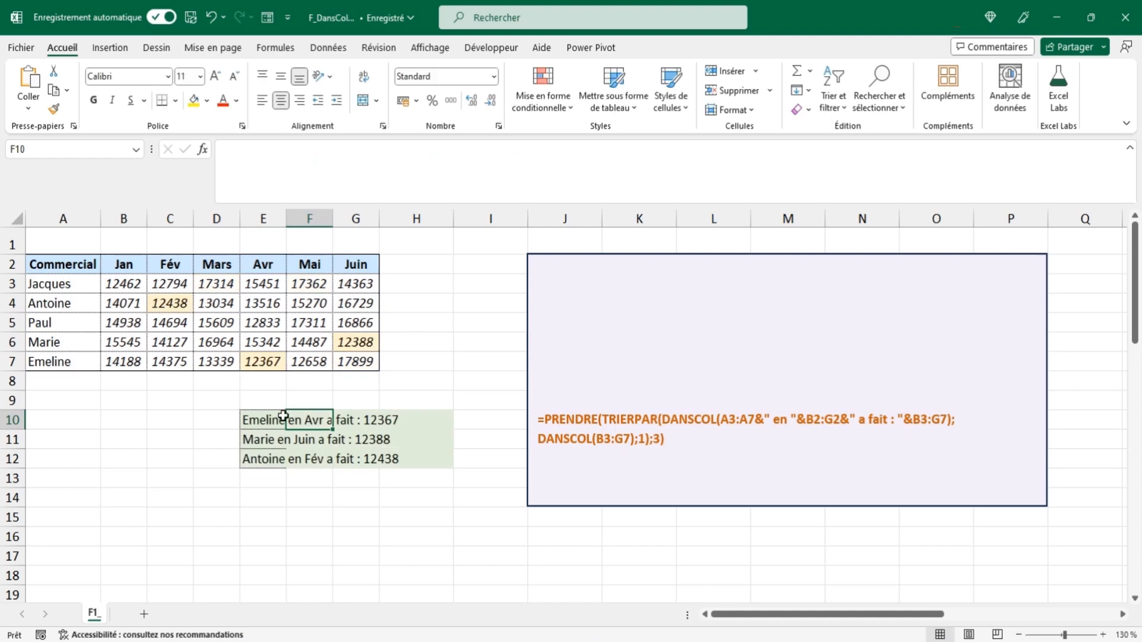
click(258, 421)
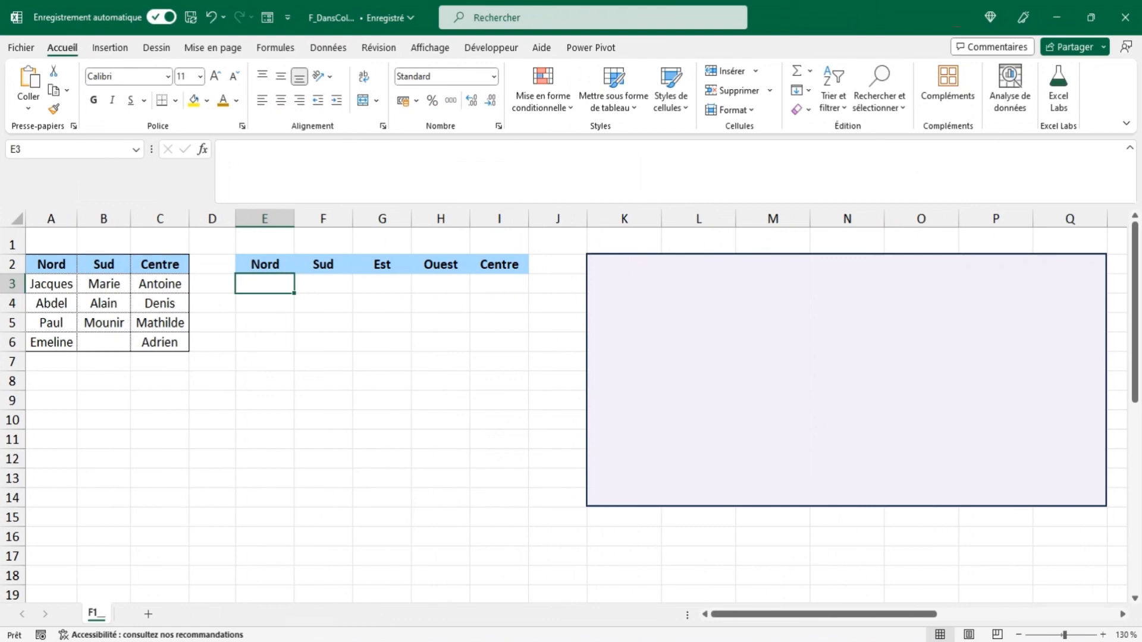
Enter =DANSCOL(A3:C6;1) in E3 to list all the names in one column while ignoring blanks.
text(=dansc)
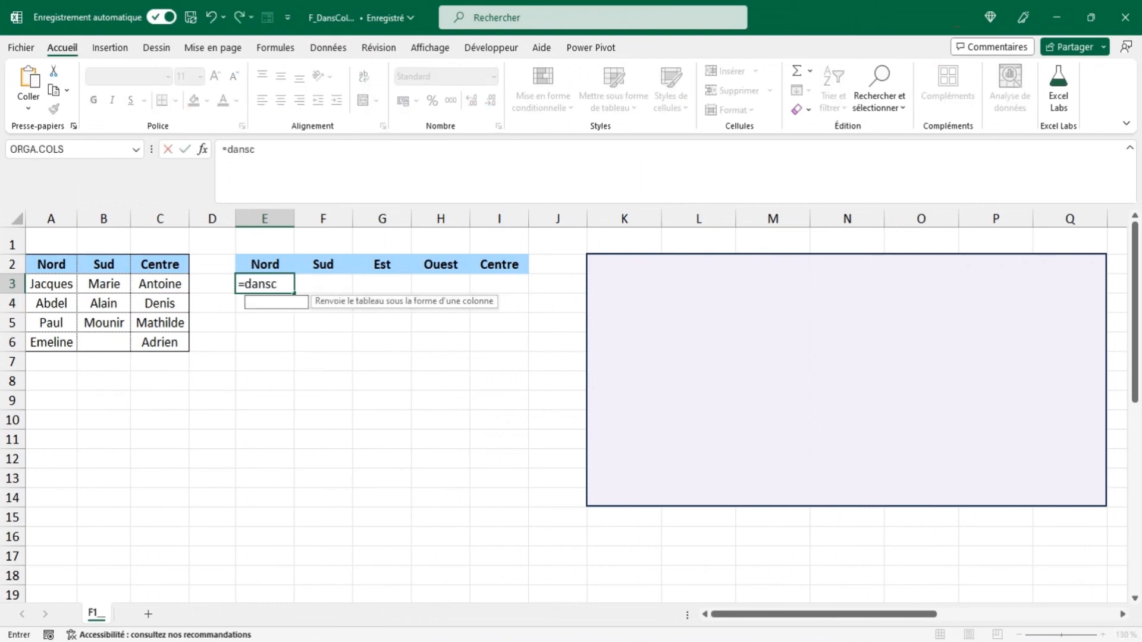
text(ol()
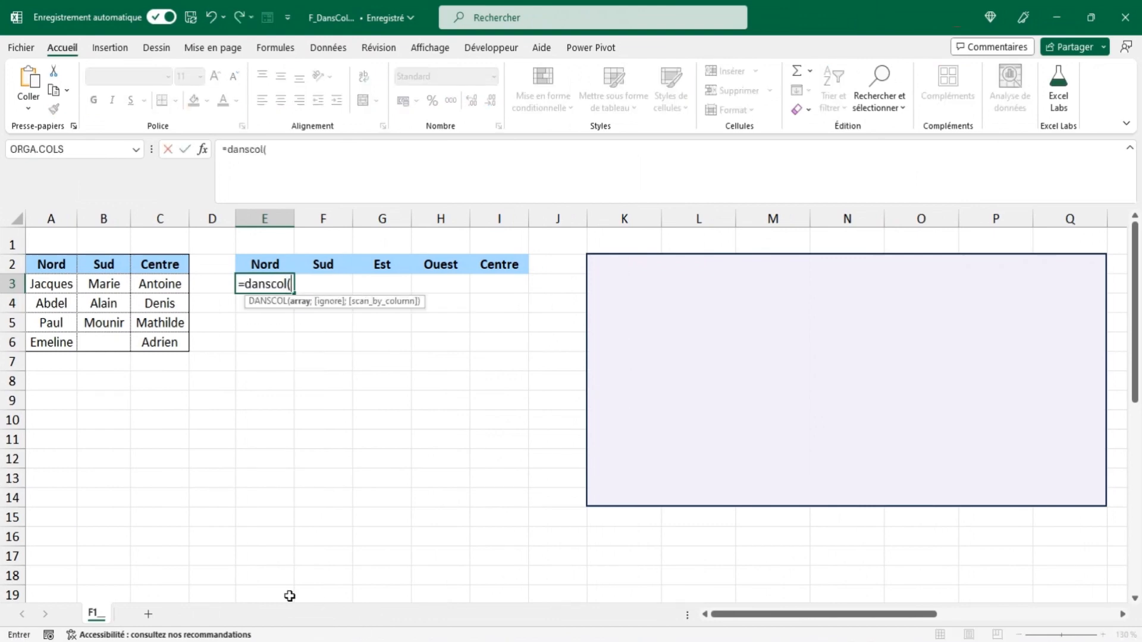
drag(38, 284, 163, 335)
text(;)
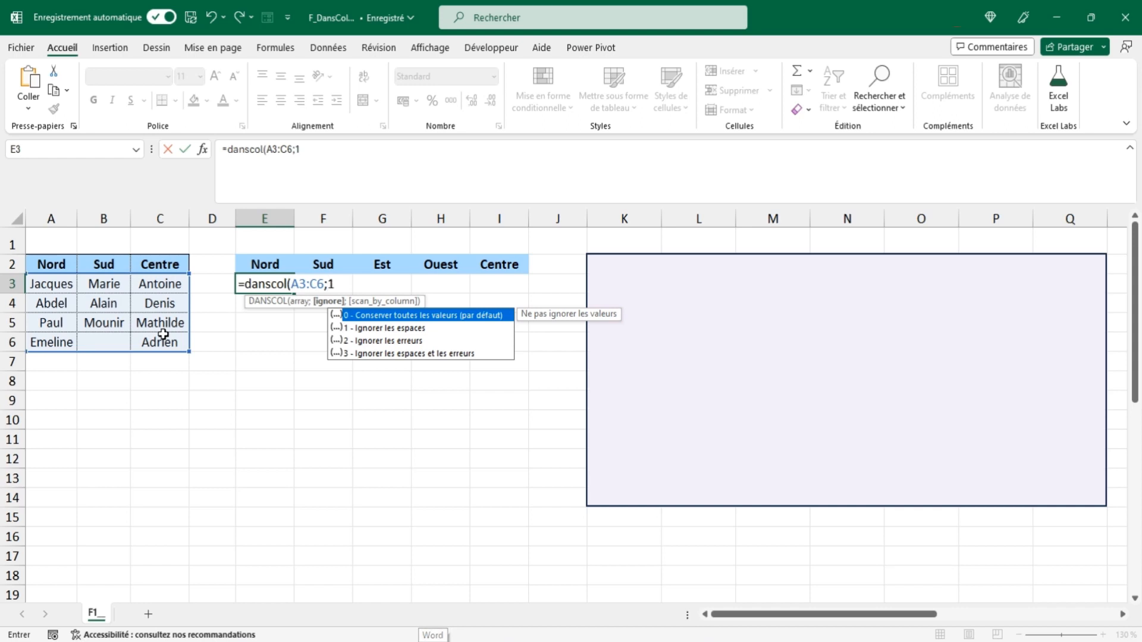
text(1))
key(Tab)
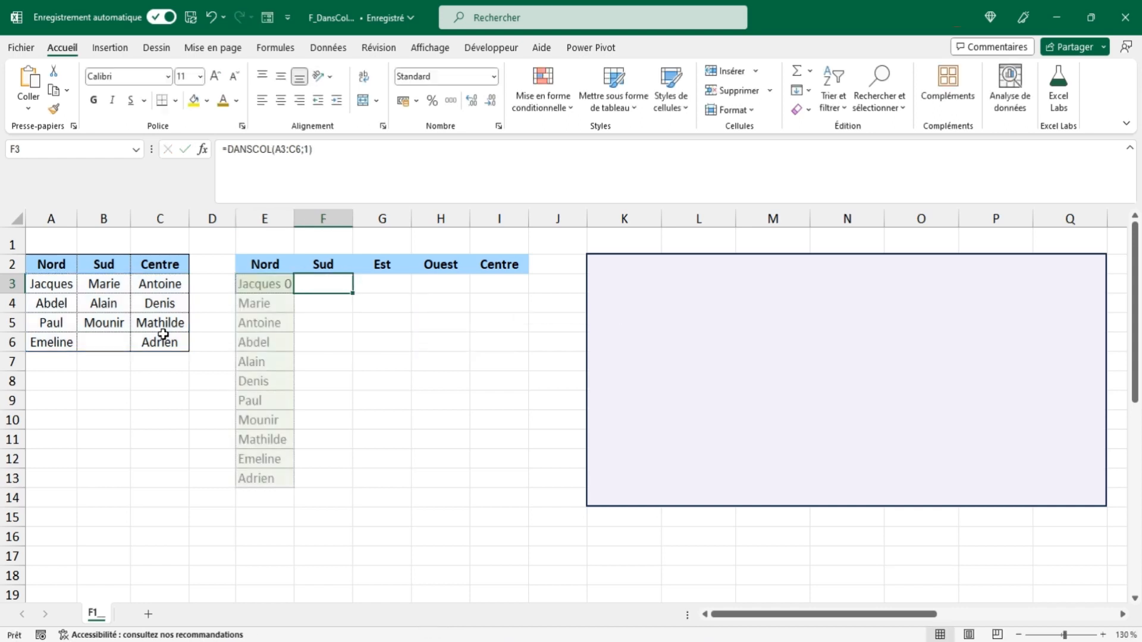
click(270, 282)
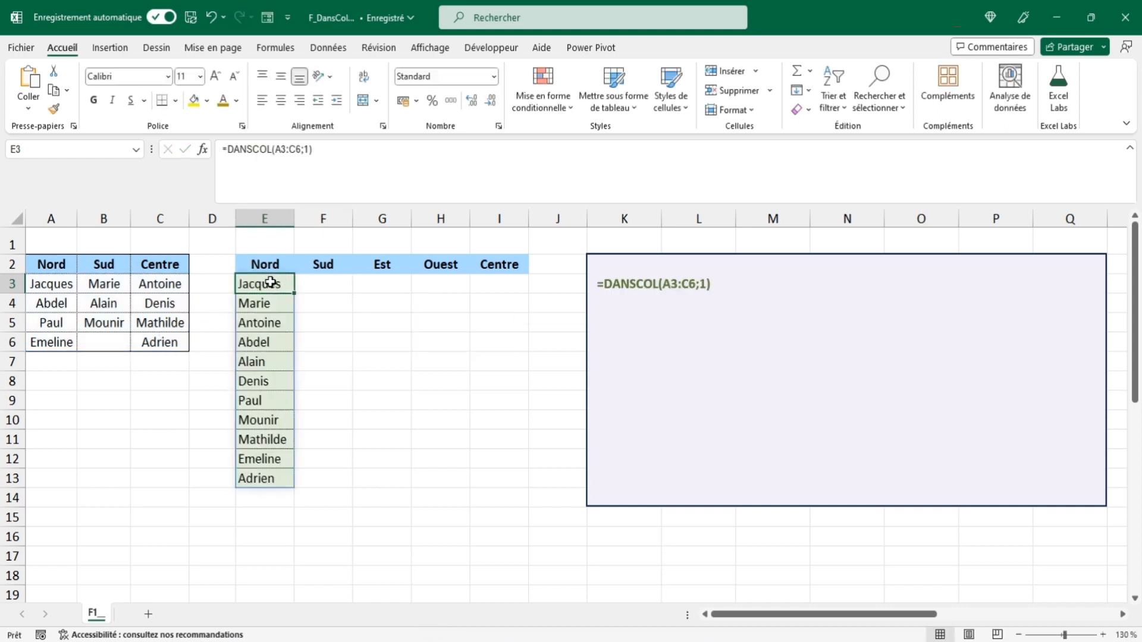
click(322, 282)
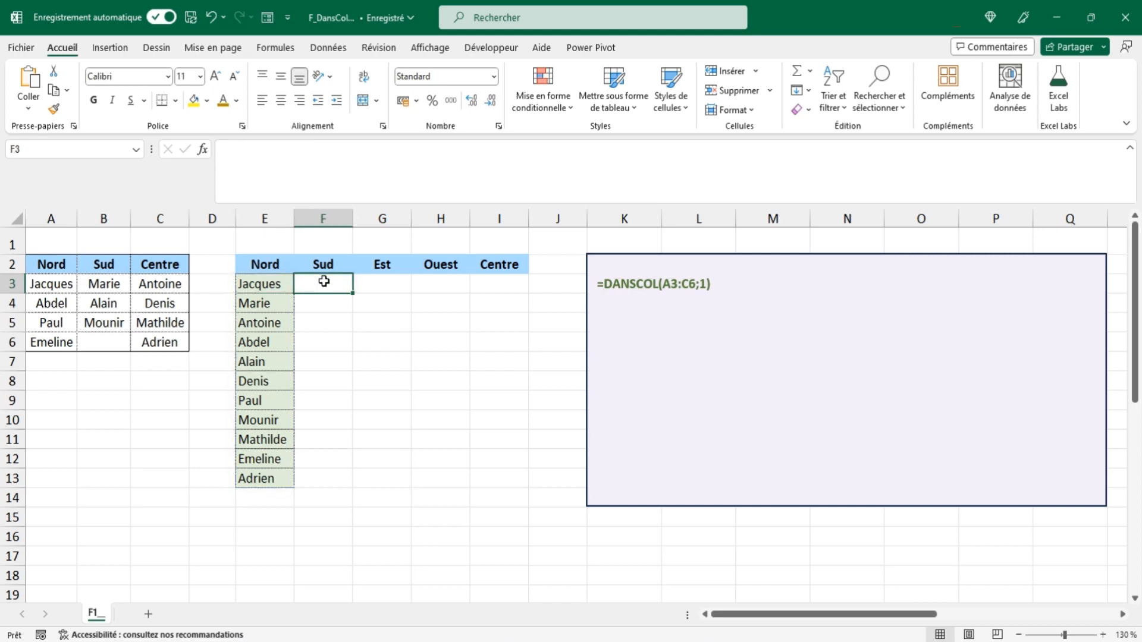
click(470, 285)
Wrap the E3 formula in LET, assigning DANSCOL(A3:C6;1) to the variable Pl.
click(255, 284)
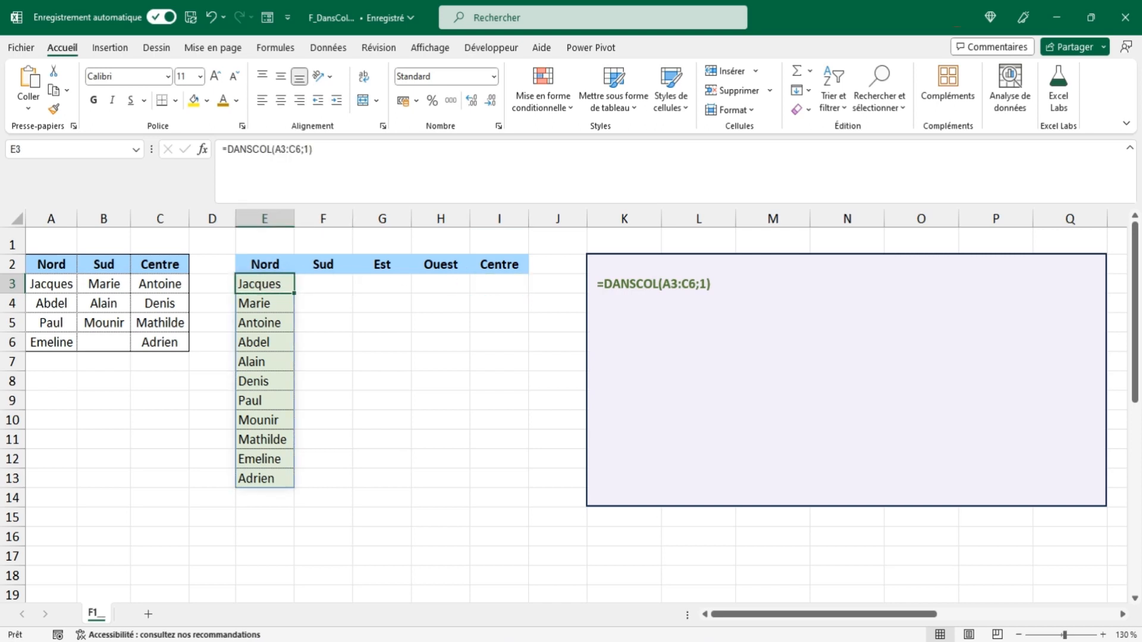
click(255, 177)
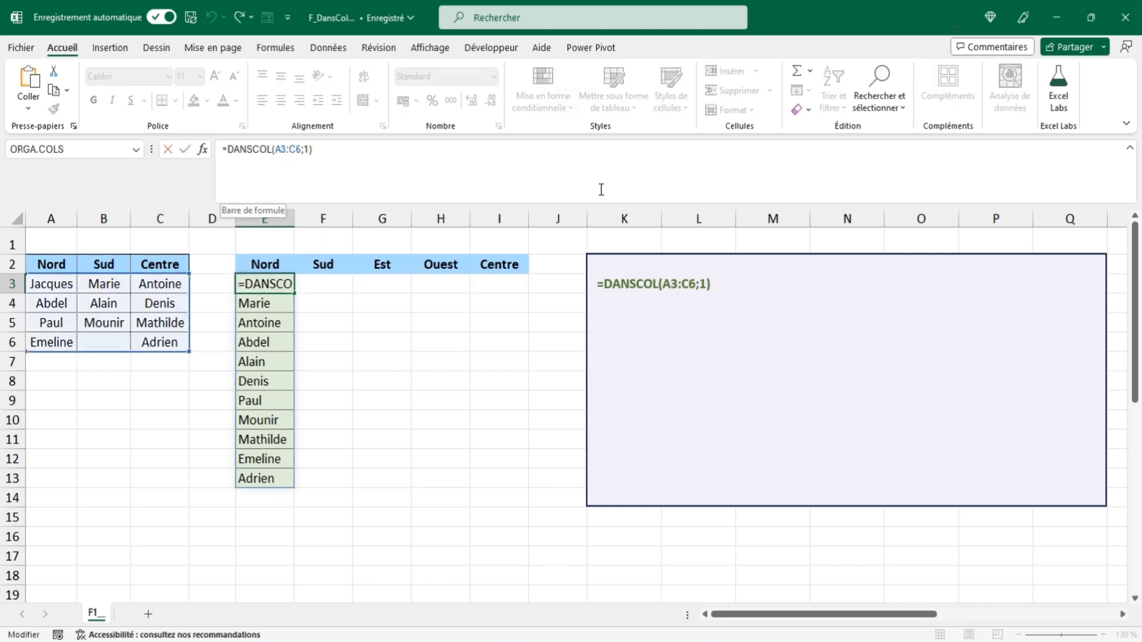
text(let()
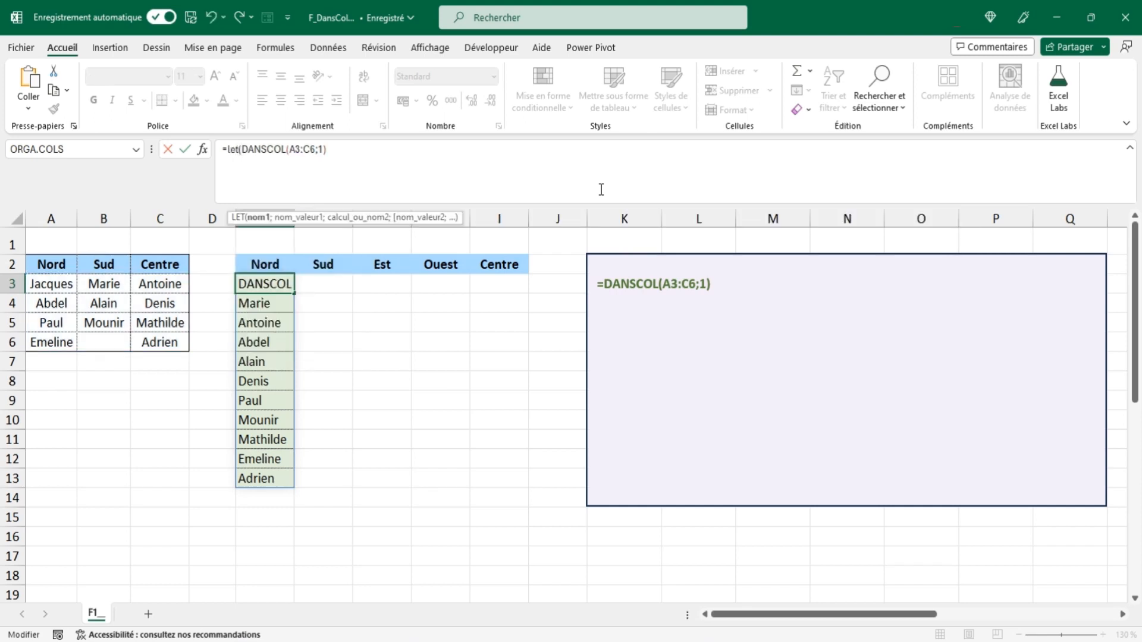
text(PI)
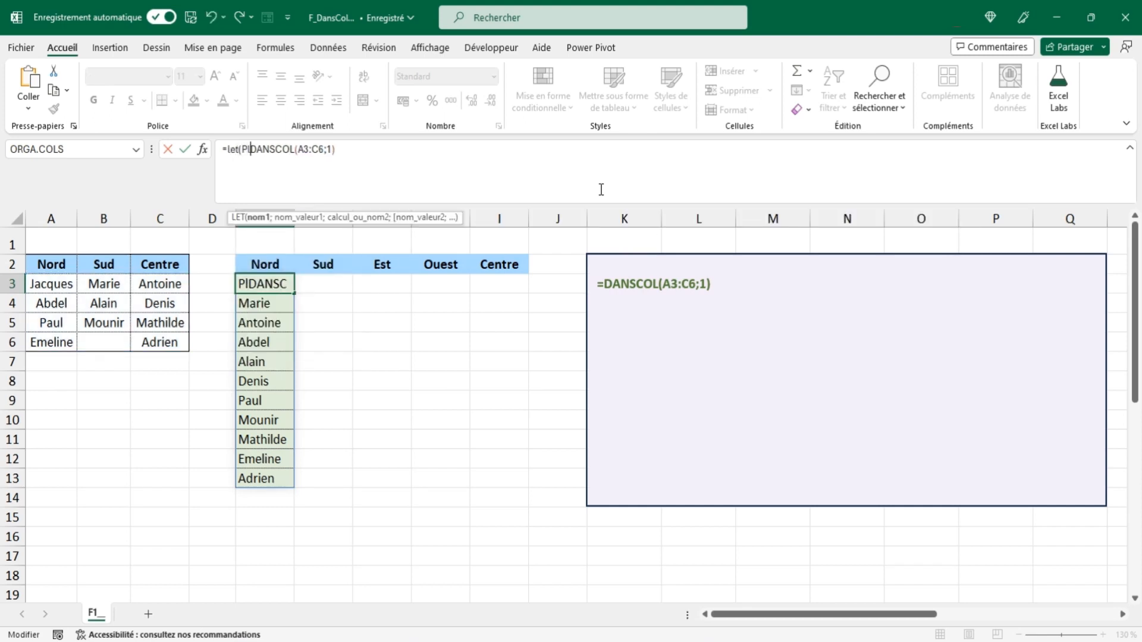
text(;)
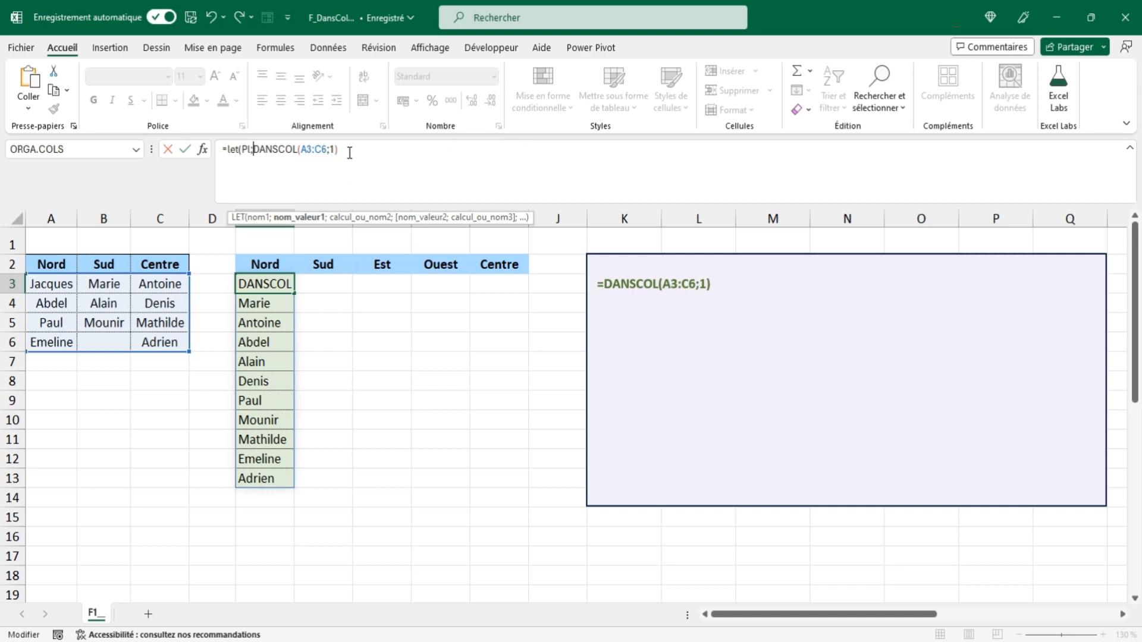
click(407, 164)
text(;)
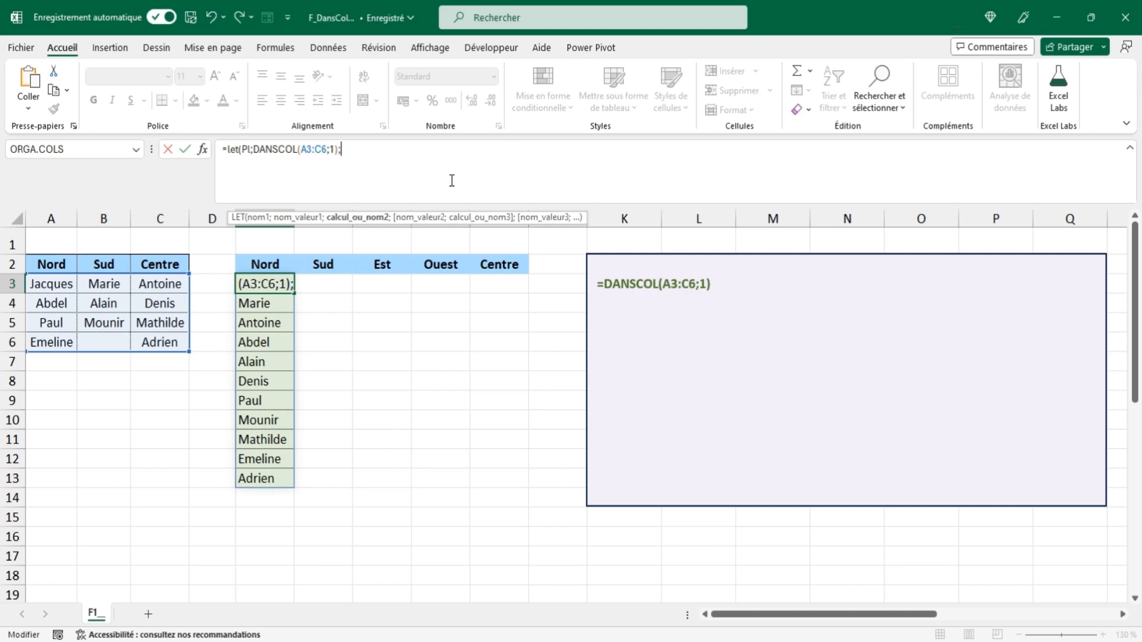
Add a second LET variable NbV in E3, defined as nbval(pl).
text(Nb)
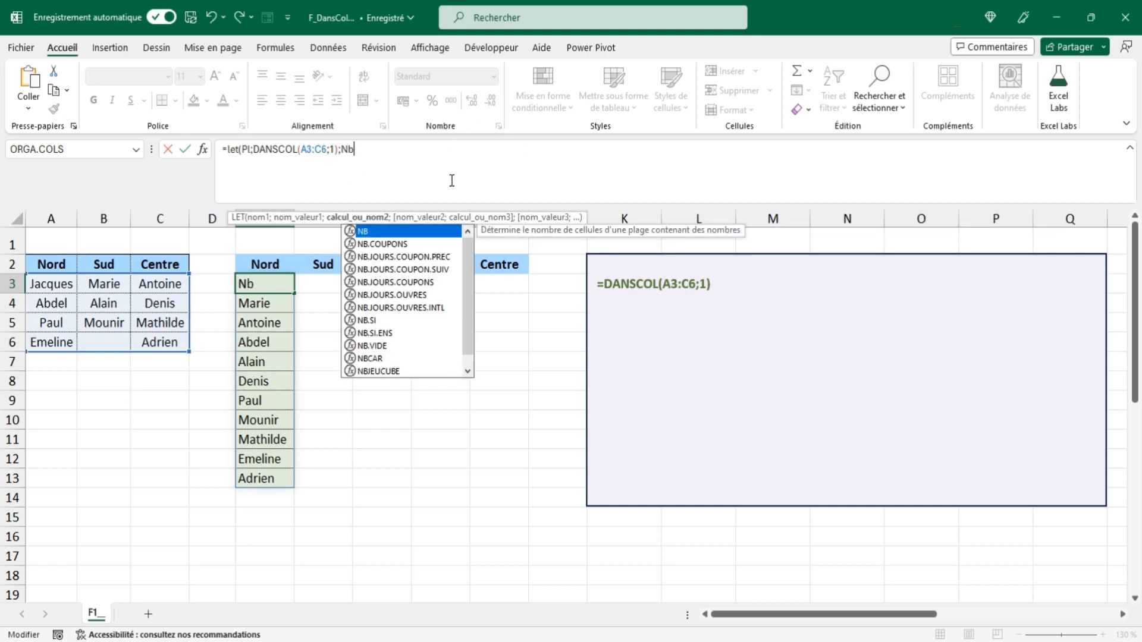
text(V;nbval()
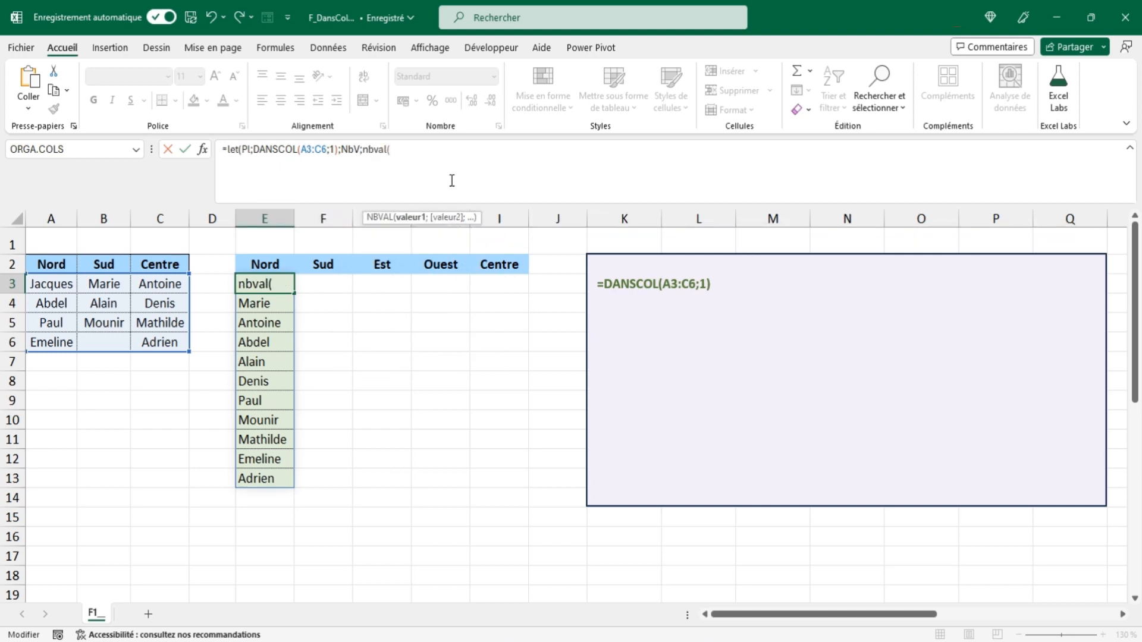
text(pl))
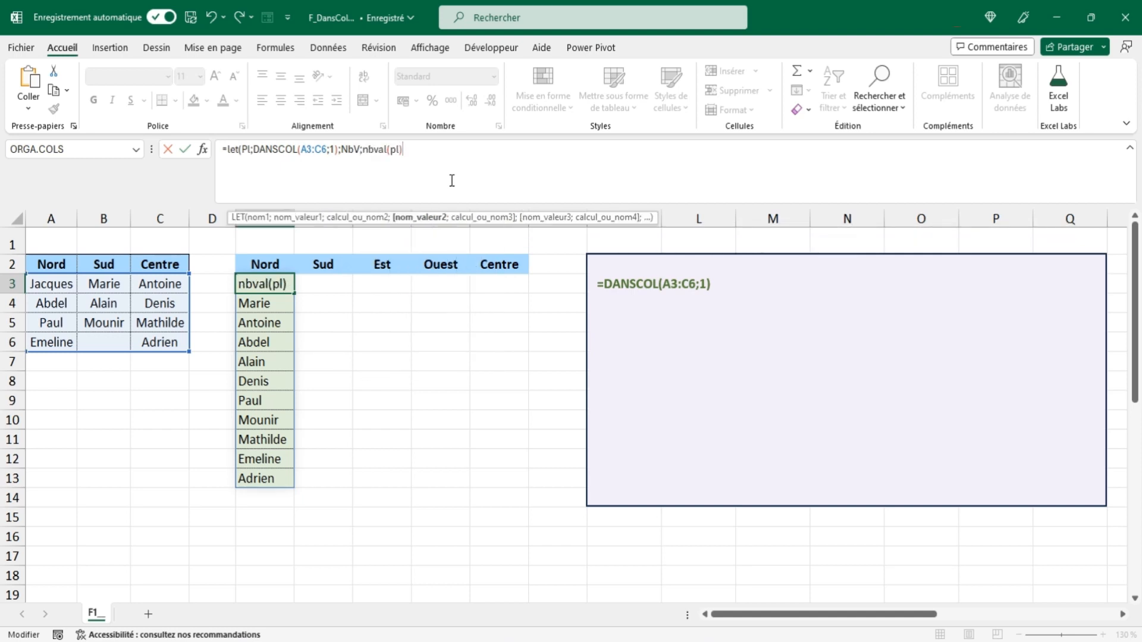
text(;)
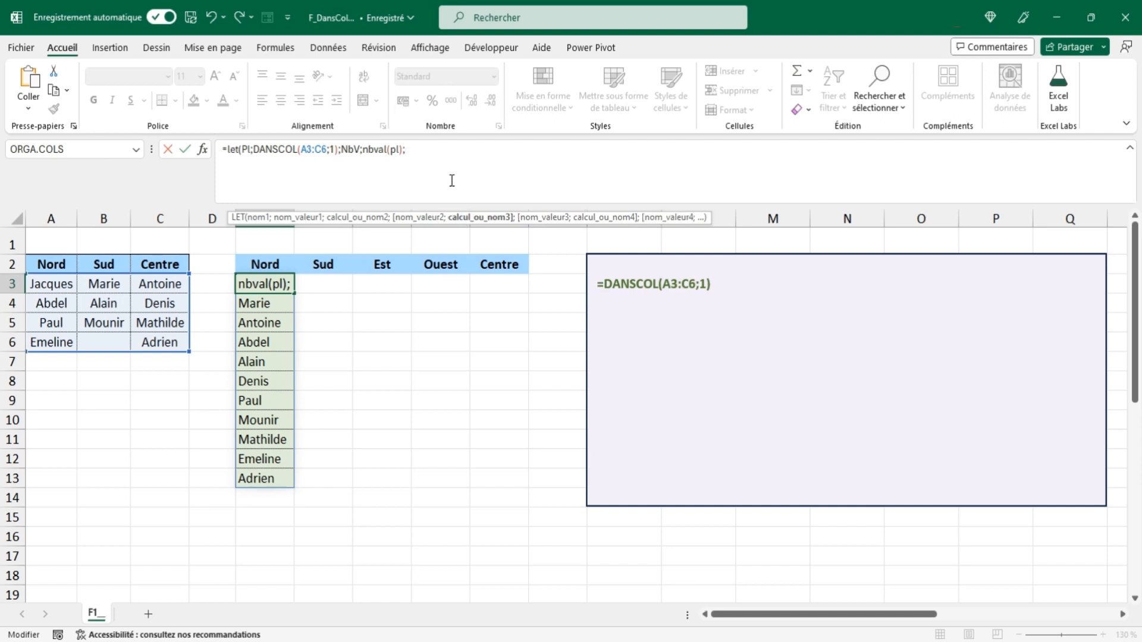
Add MAKEARRAY as the LET calculation in E3, with ARRONDI.SUP(nbv/5;0) as its number of rows.
text(make)
key(Tab)
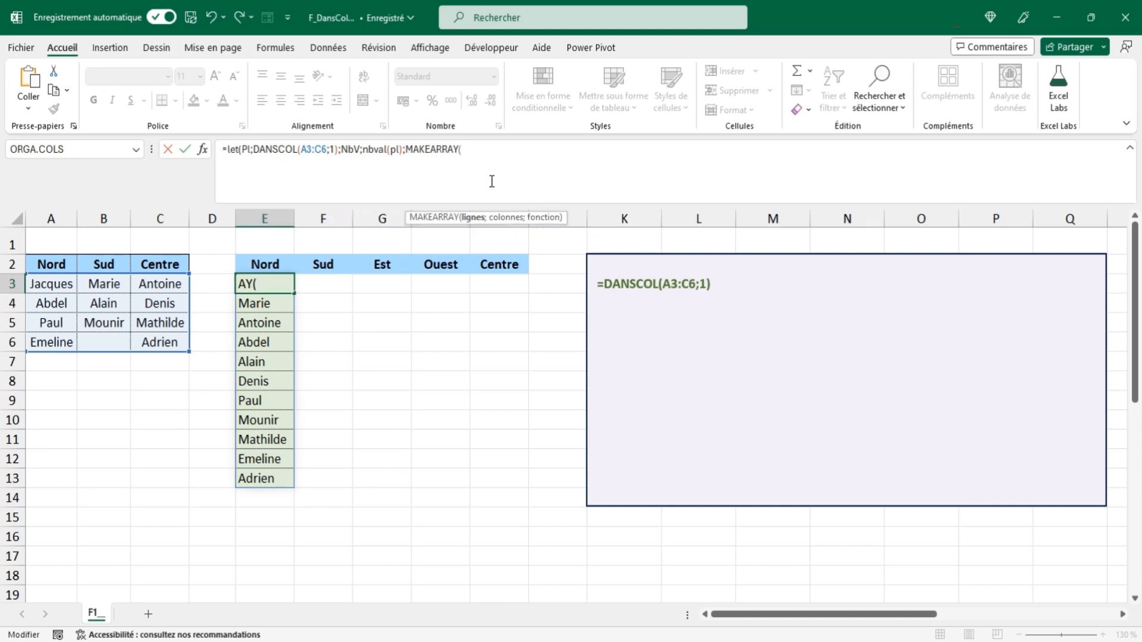
text(arrondi)
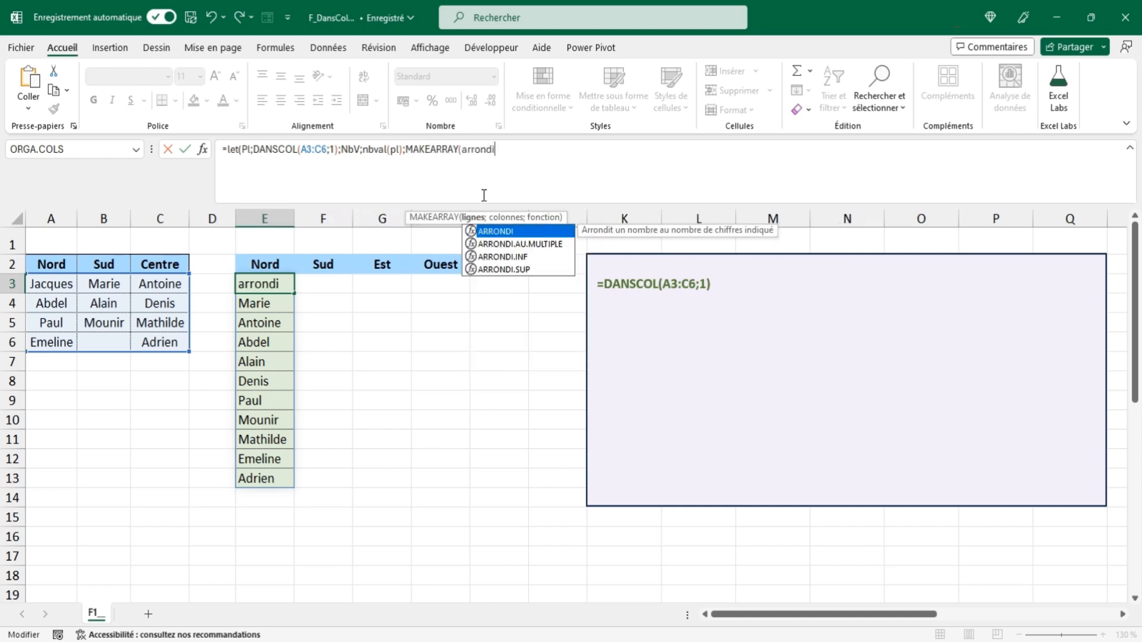
key(Down)
key(Down)
key(Down)
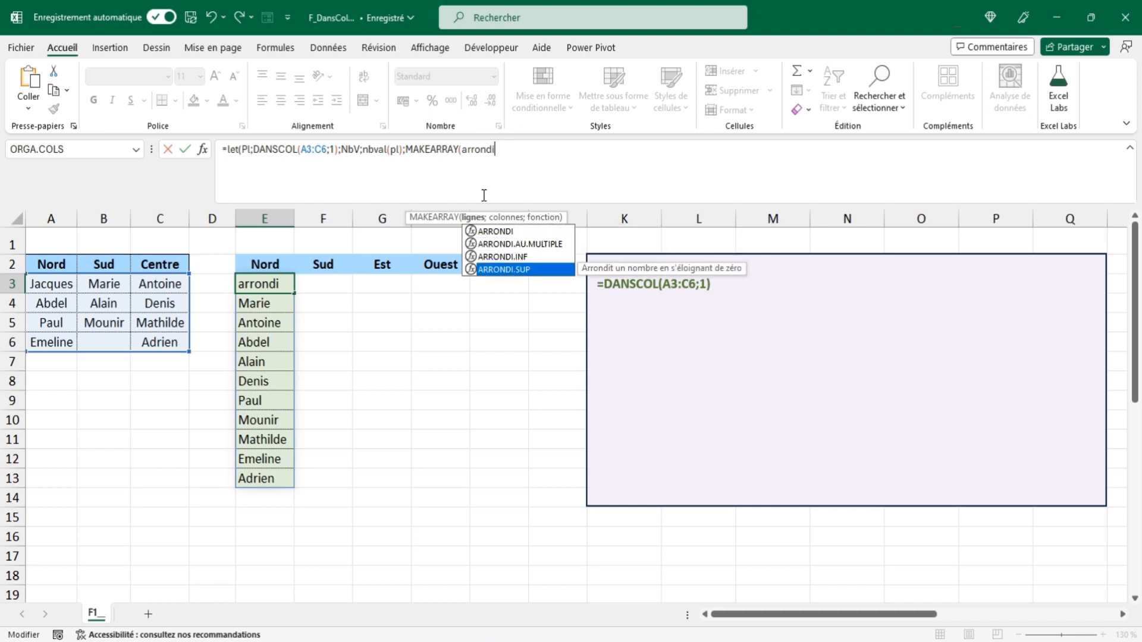
key(Tab)
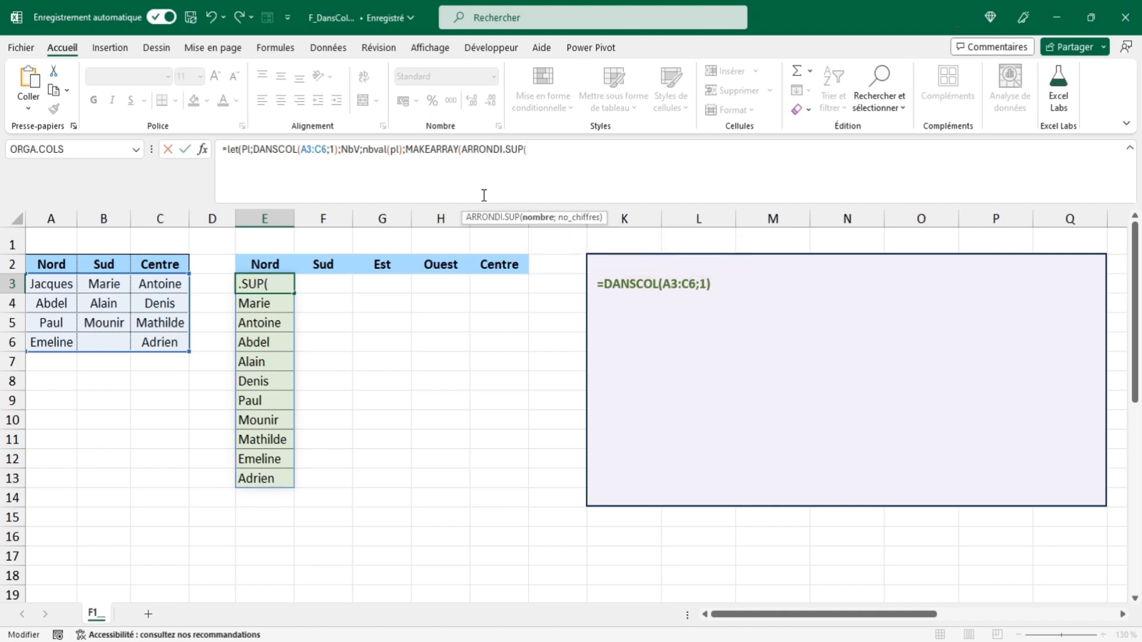
text(nbv)
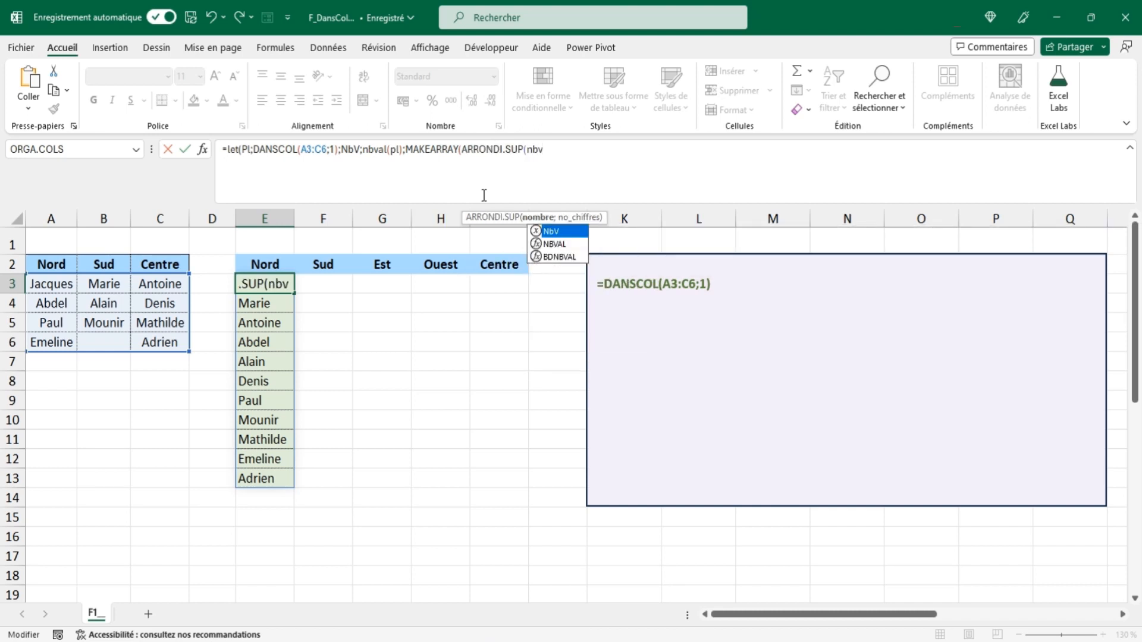
text(/)
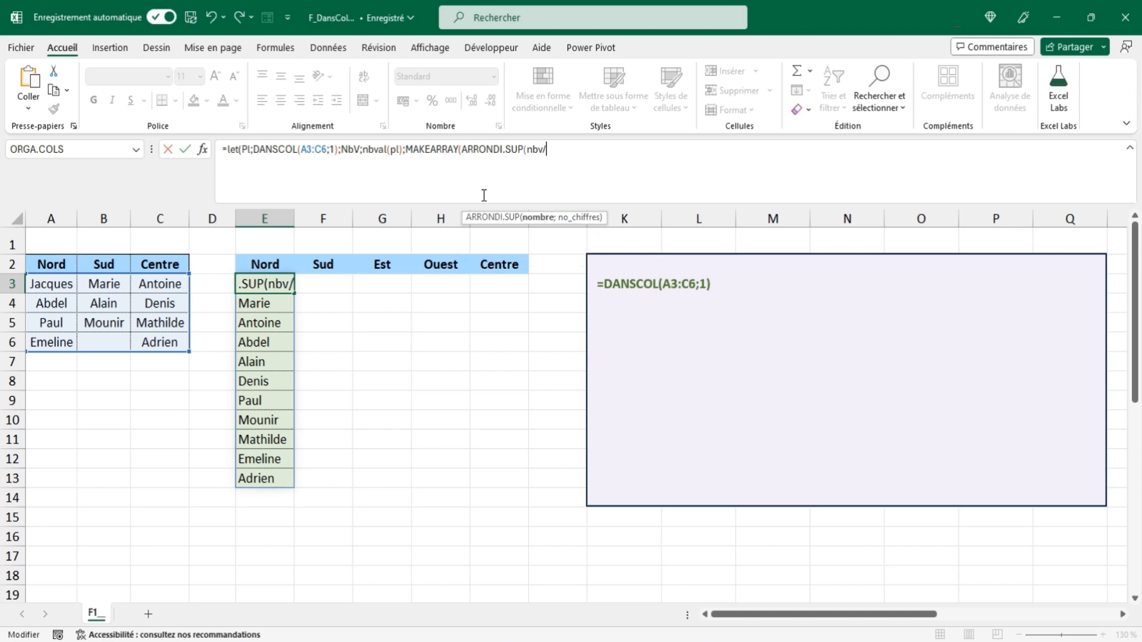
text(5;0)
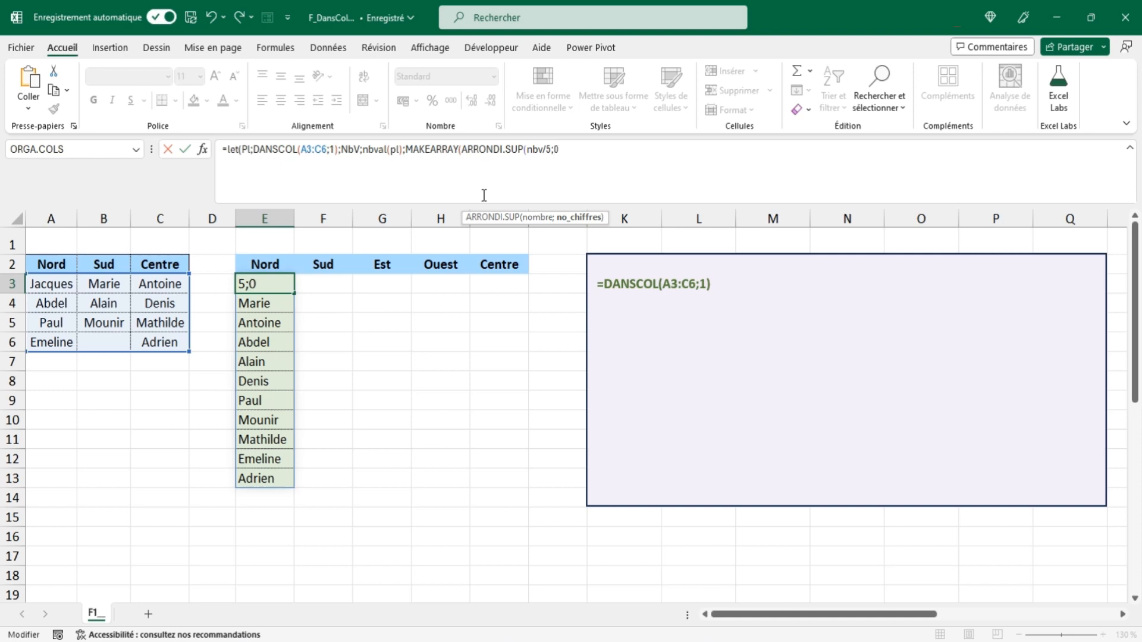
text())
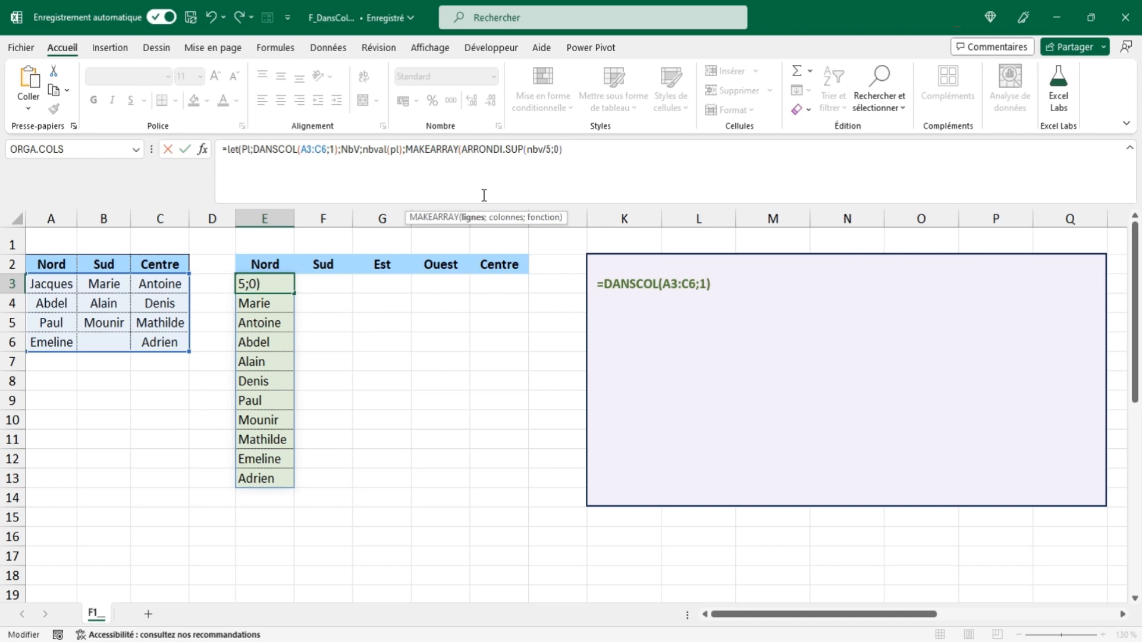
Set MAKEARRAY's column count to 5 and start its LAMBDA function with the parameters lig and col.
text(;5;l)
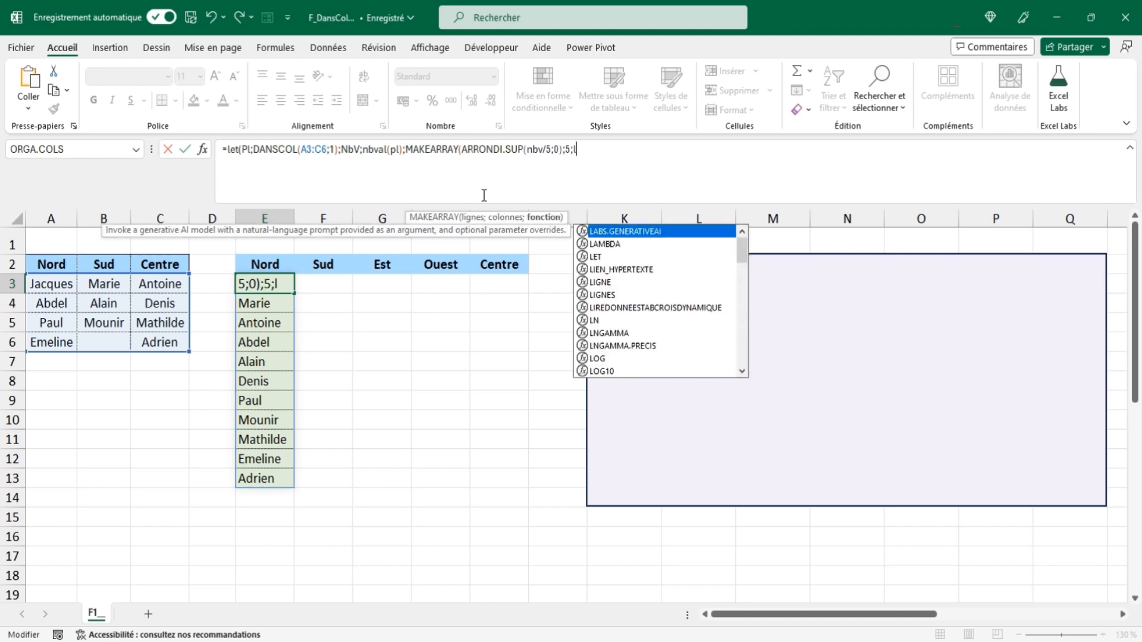
text(ambda()
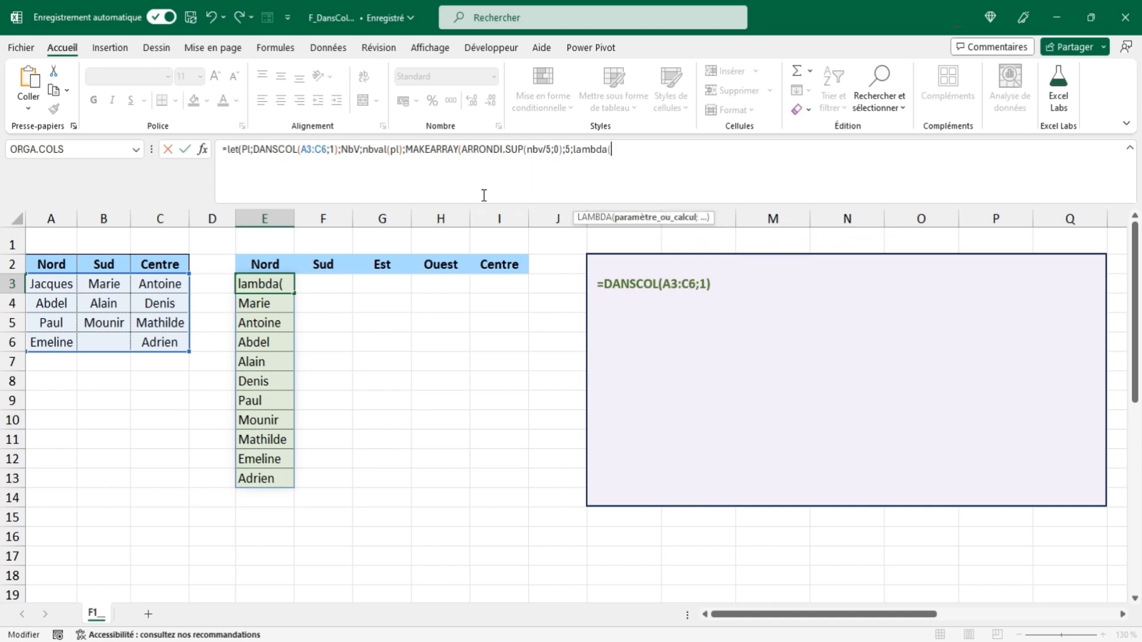
text(lig;col)
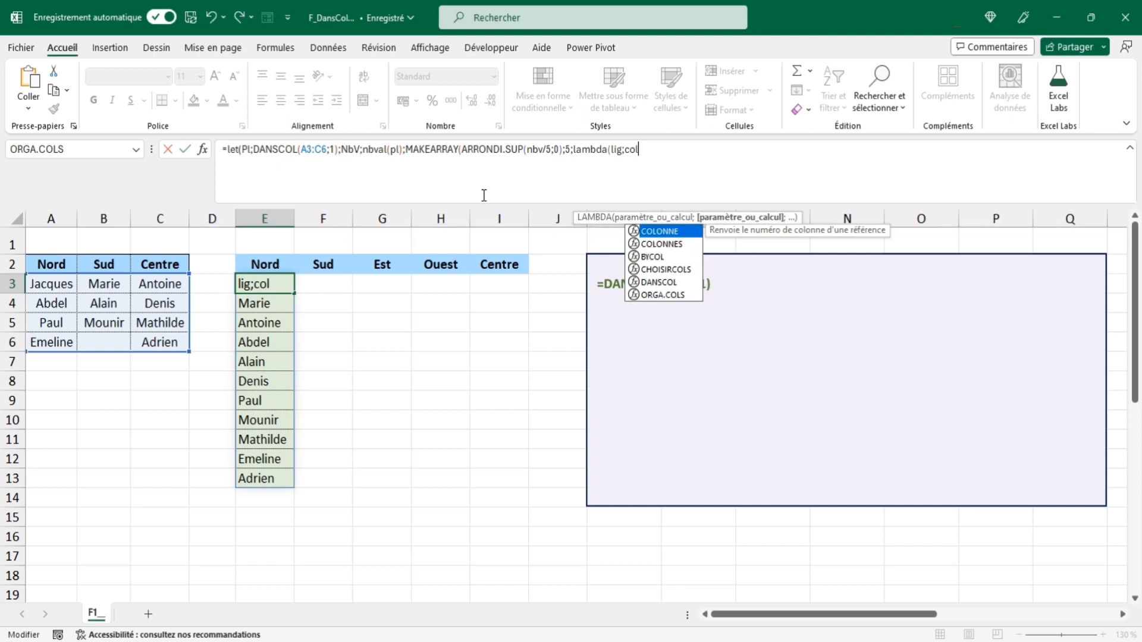
text(;)
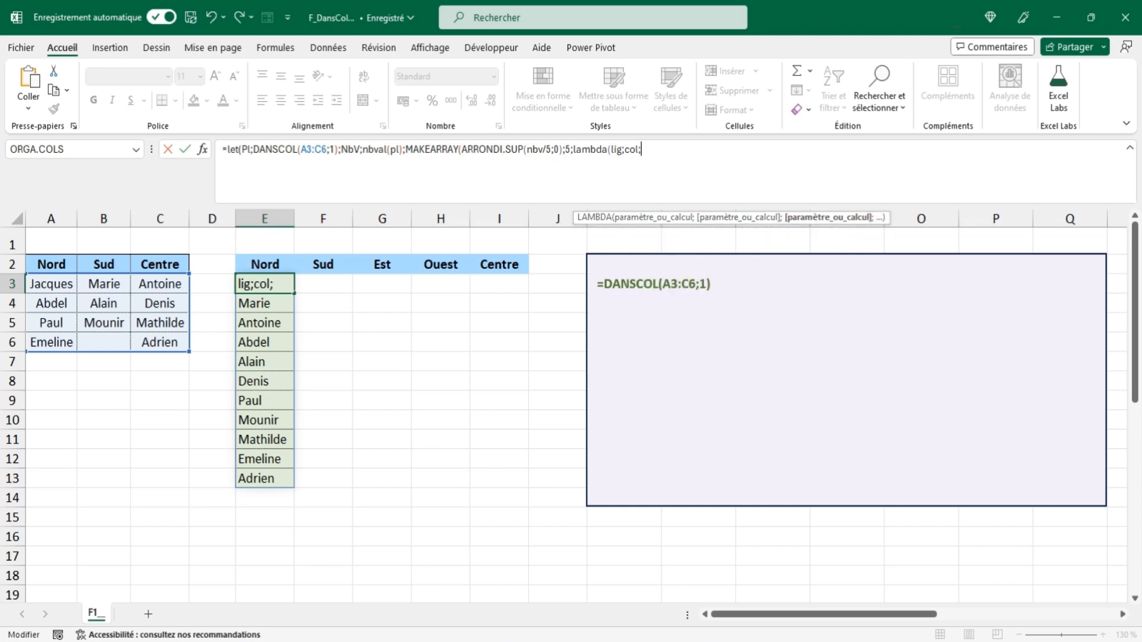
Complete the LAMBDA with index(pl;(lig-1)*5+col;1) and validate the E3 formula to distribute the names across the five regions.
text(ind)
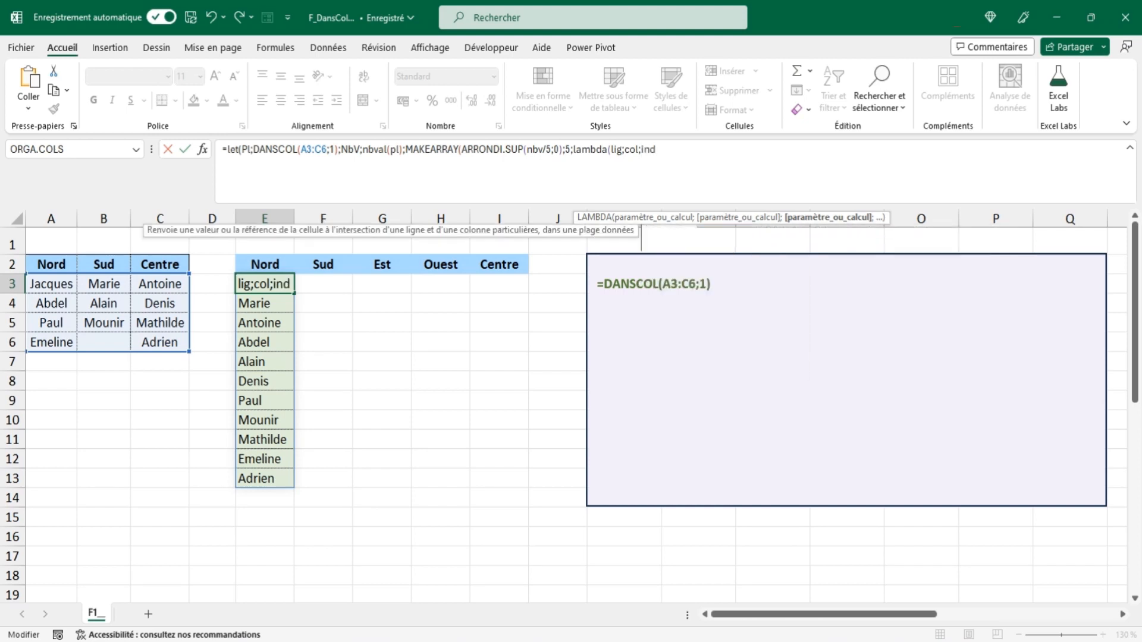
text(ex(p)
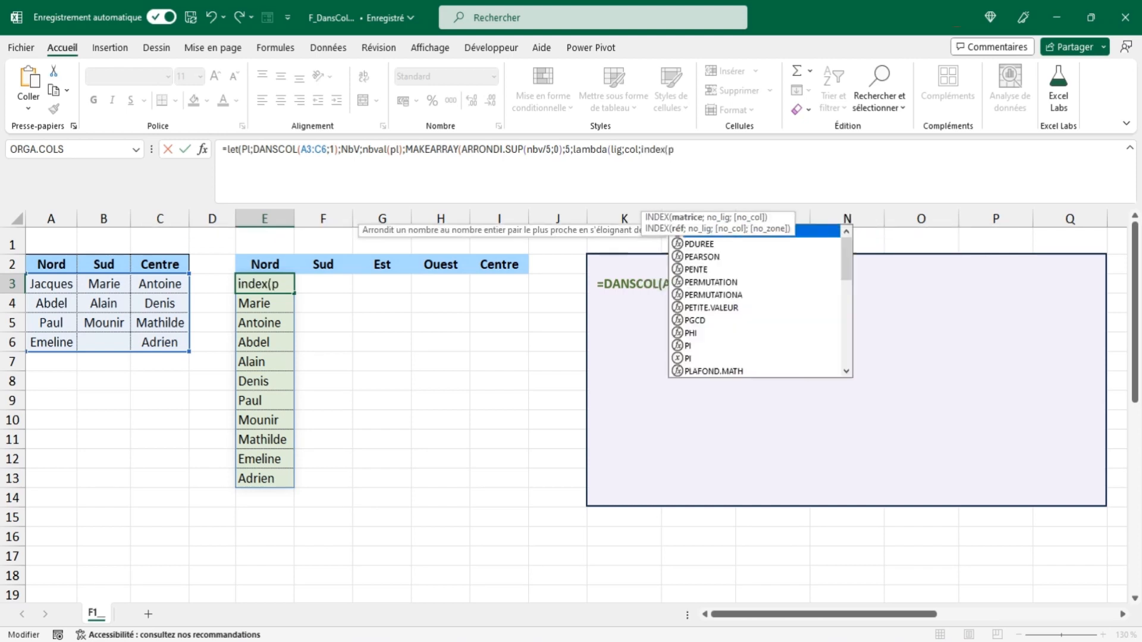
text(l;)
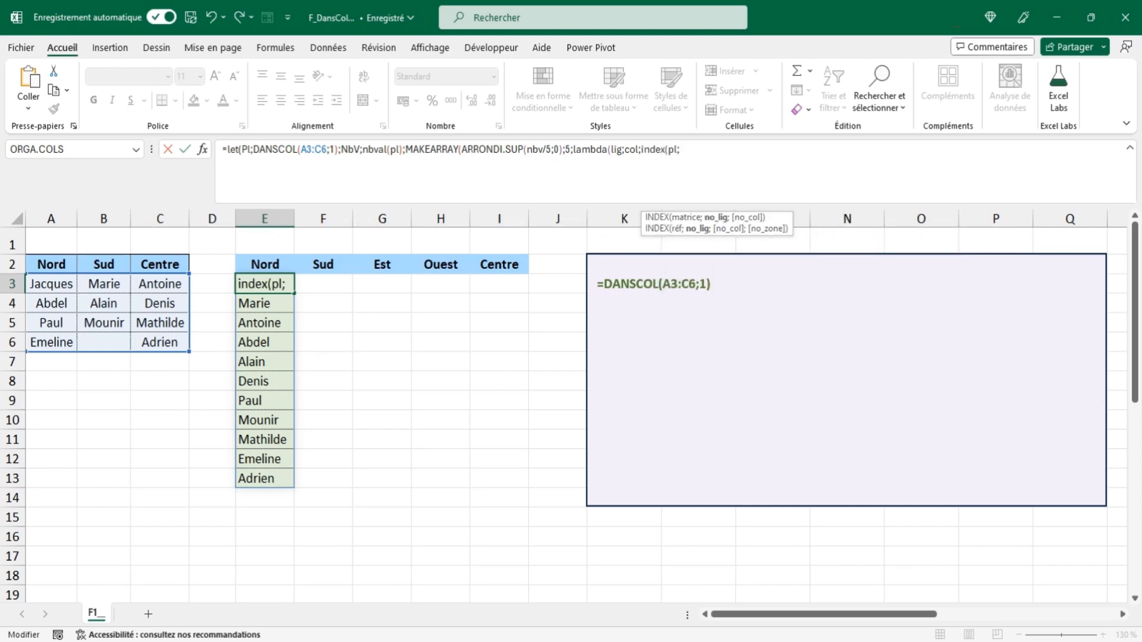
text((lig-1)*5+)
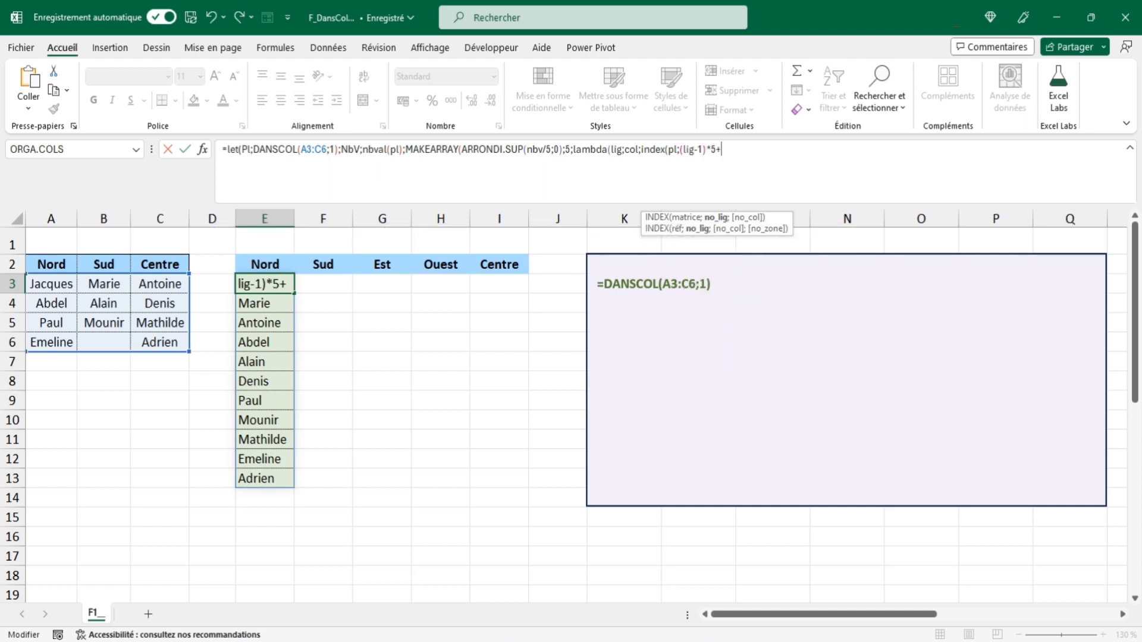
text(col)
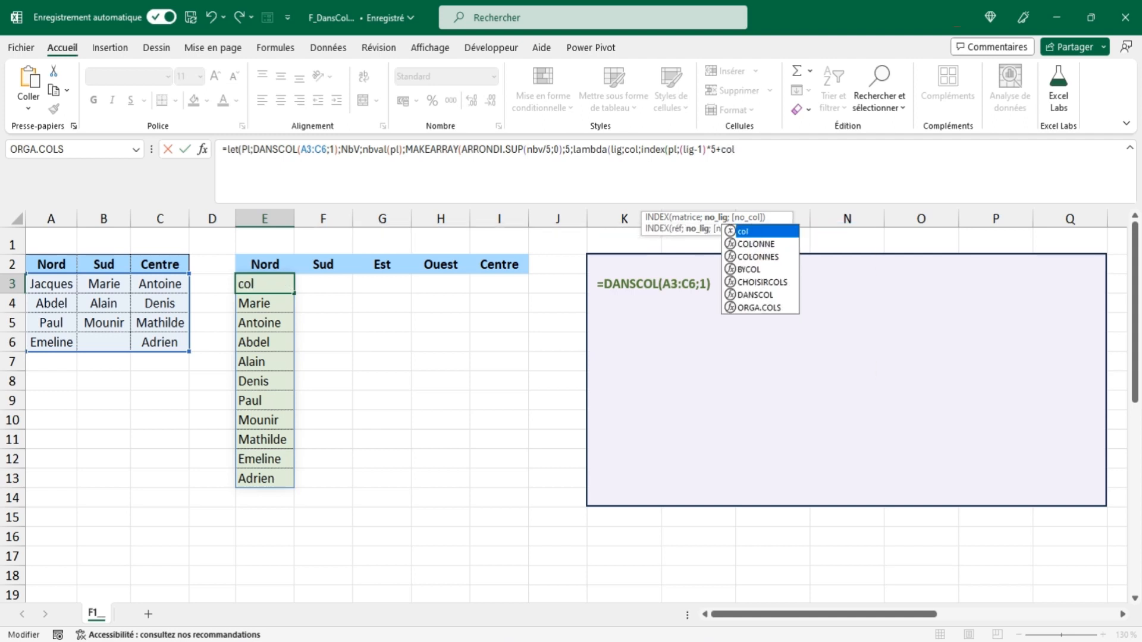
text(;)
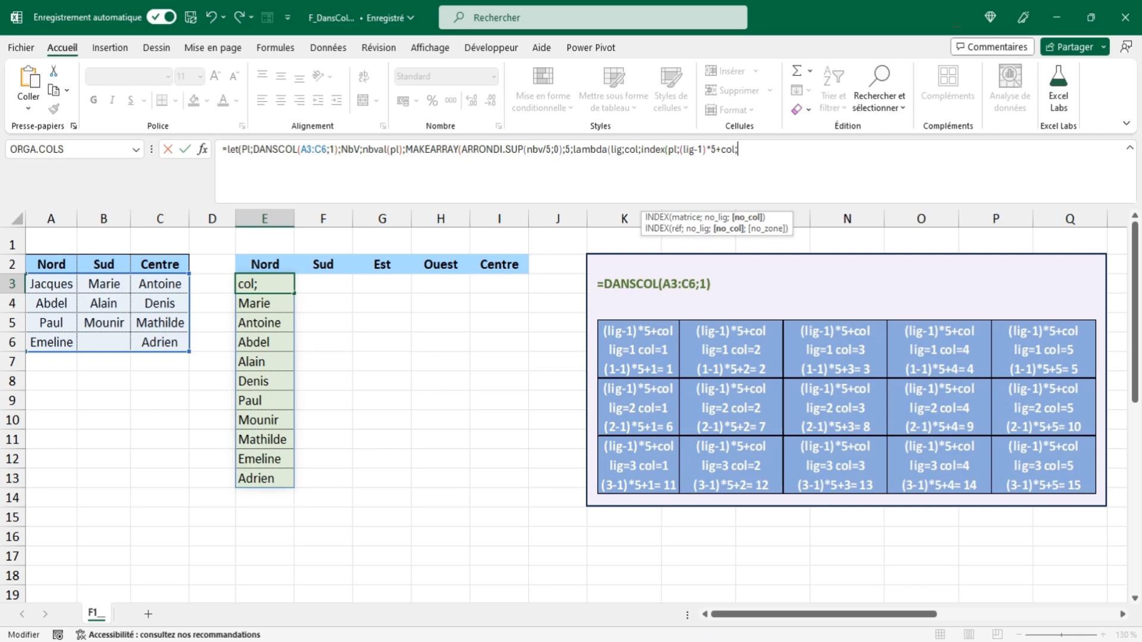
text(1)
text())
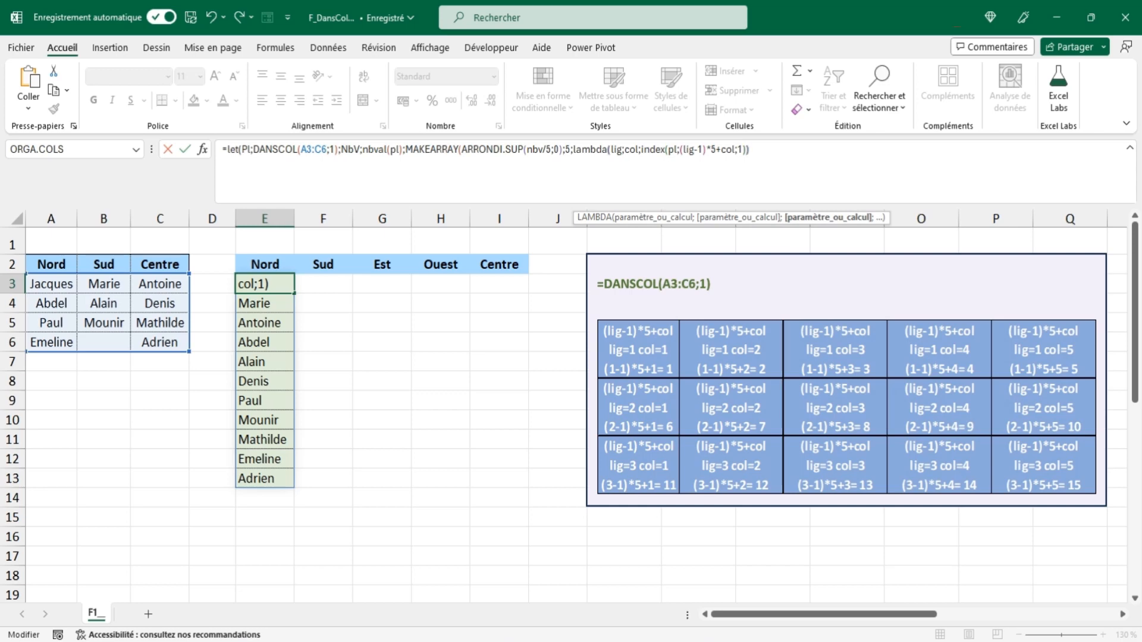
text()))
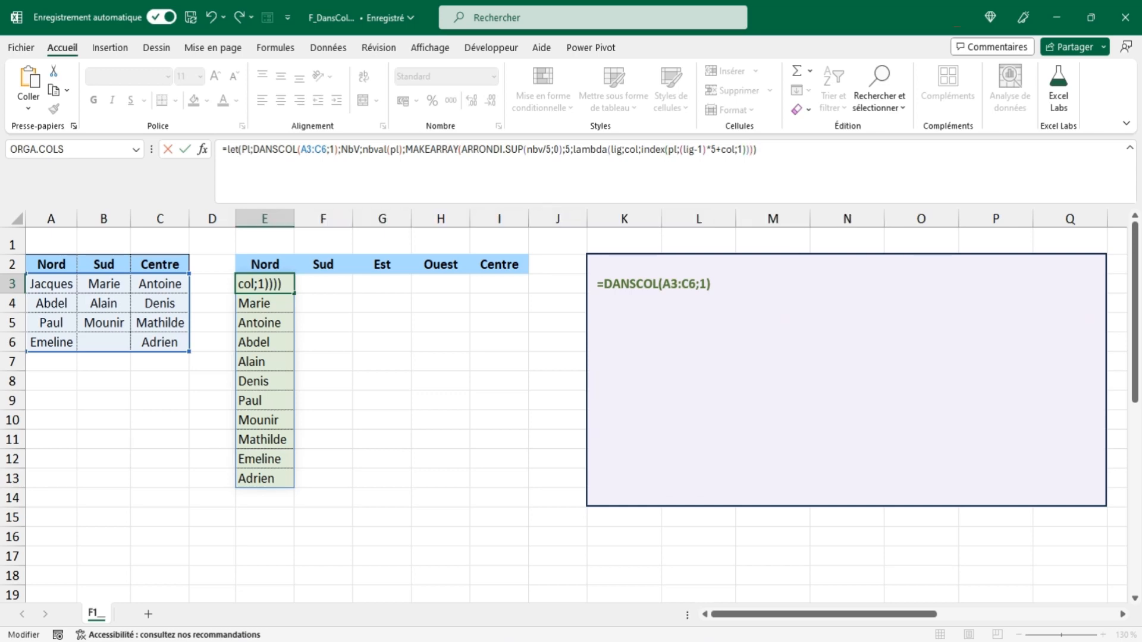
key(Tab)
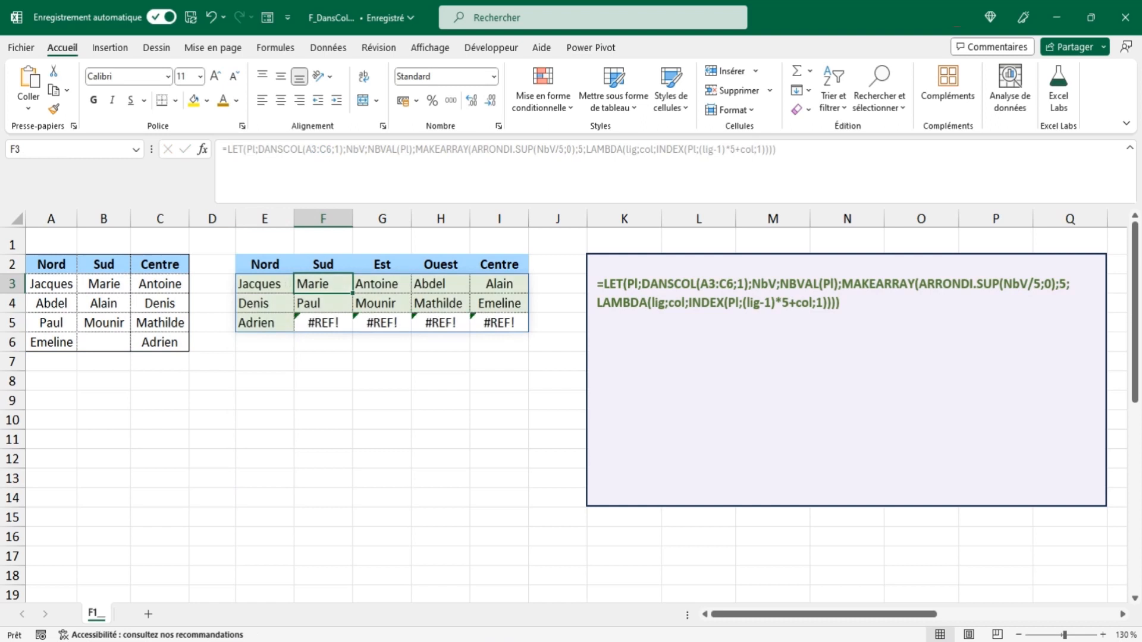
Wrap the INDEX expression in E3 in SIERREUR with "" as the error value to blank out the errors.
click(249, 285)
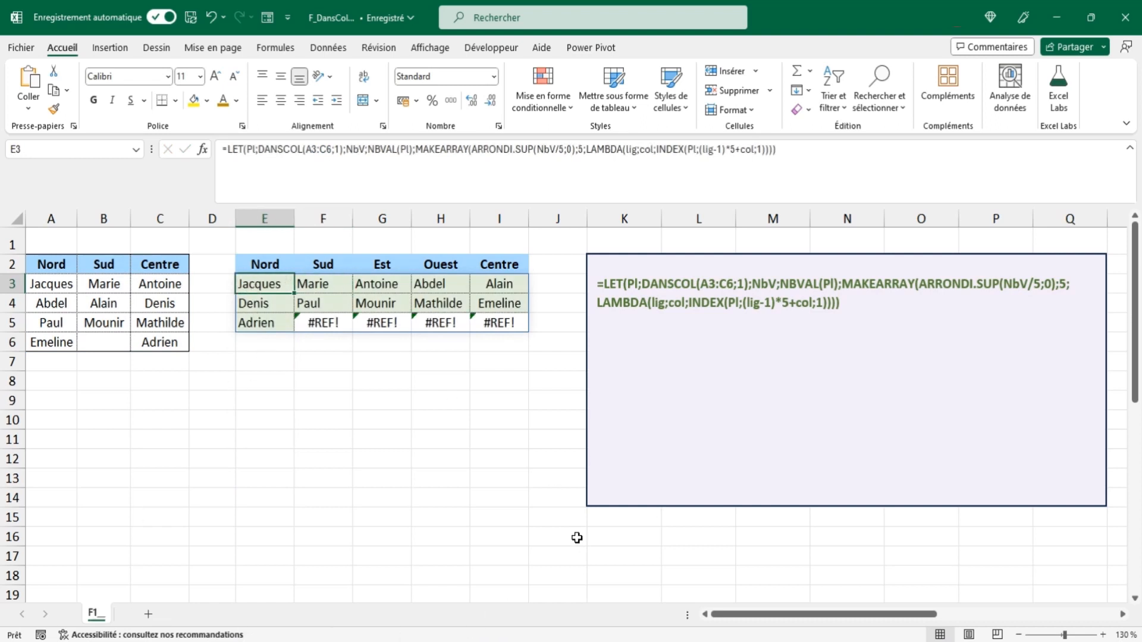
click(657, 149)
text(sierreur)
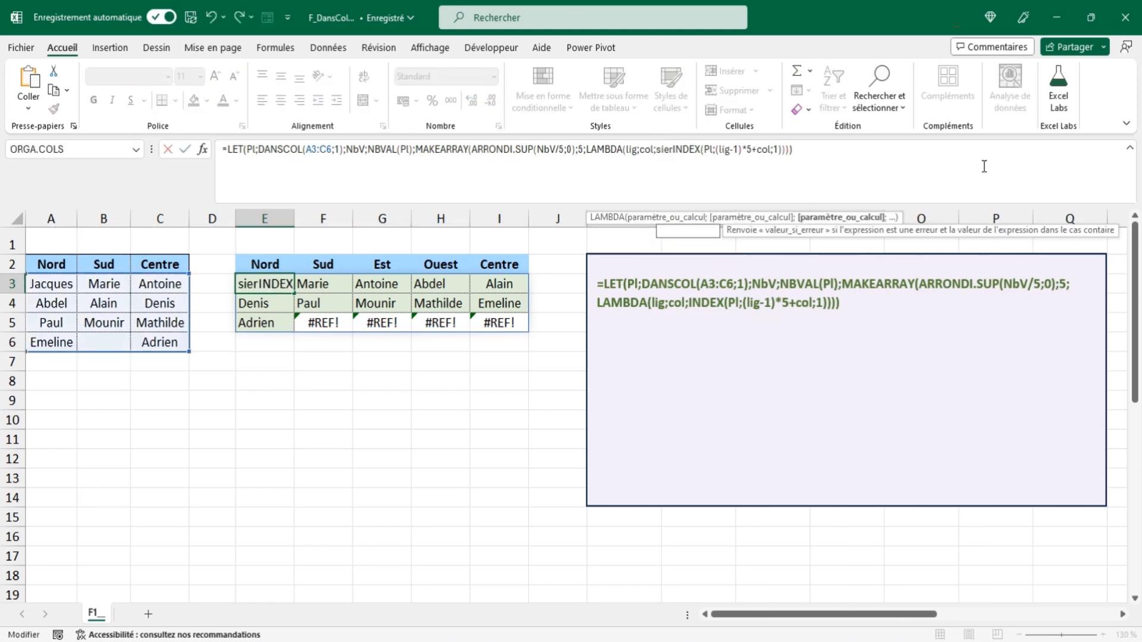
text(()
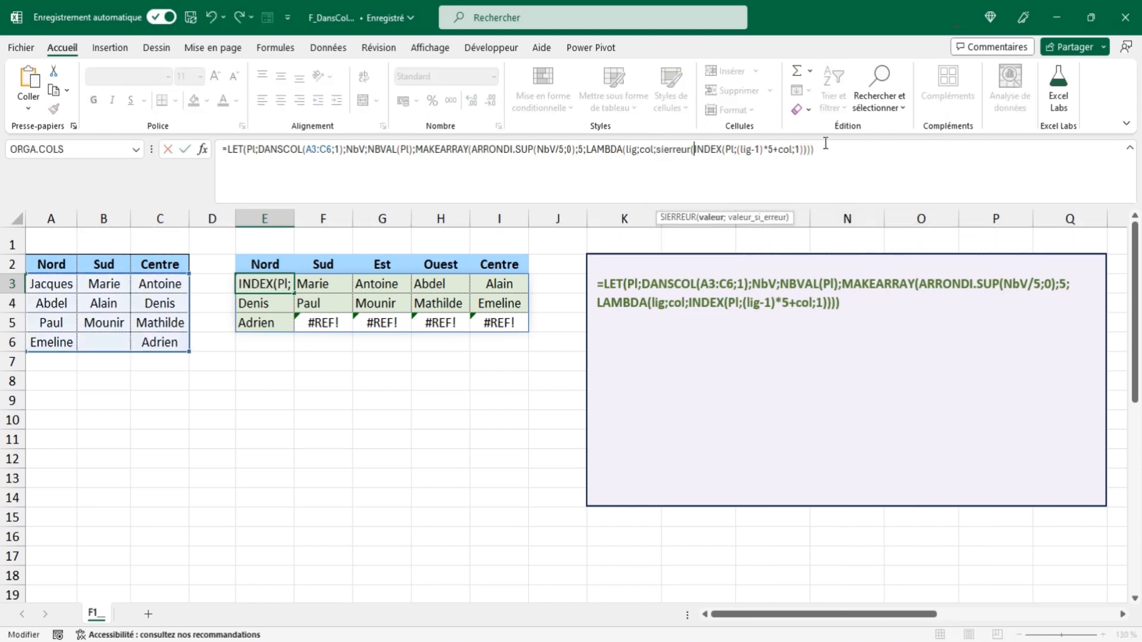
click(803, 150)
text();"")
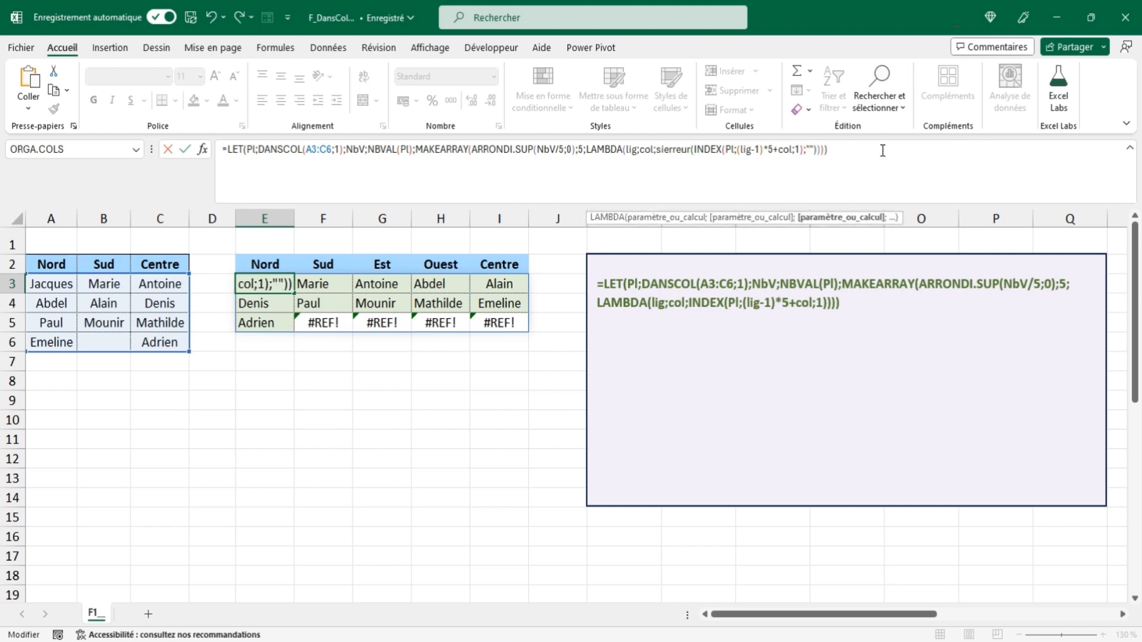
key(Tab)
Set the row divisor, the MAKEARRAY column count and the (lig-1) multiplier in E3 to 2 to spread names over two regions.
click(268, 284)
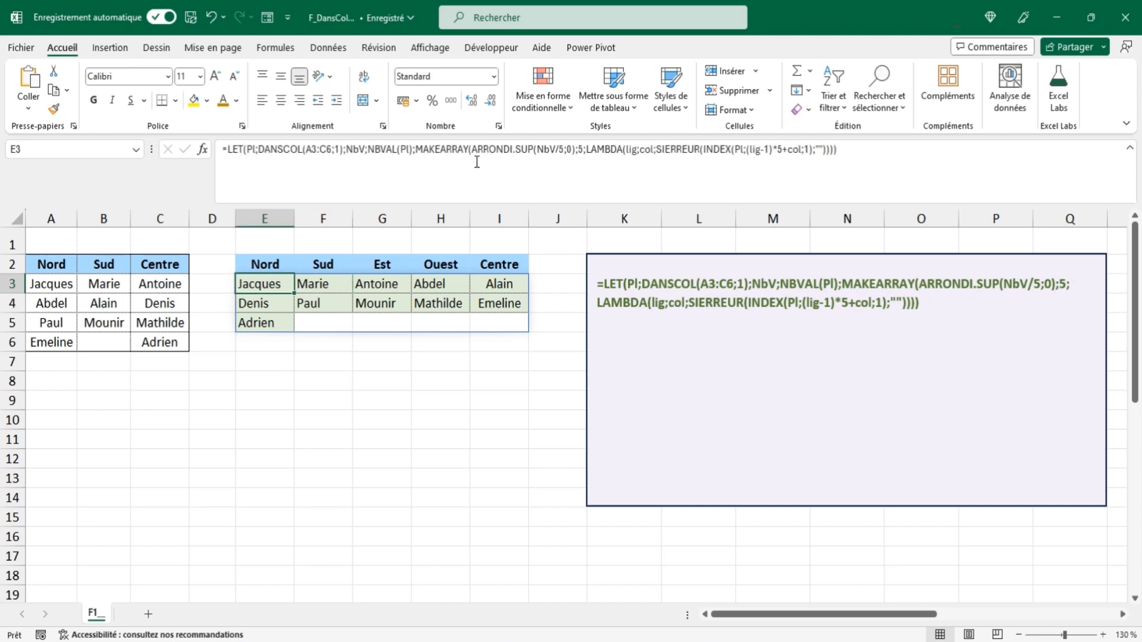
click(563, 149)
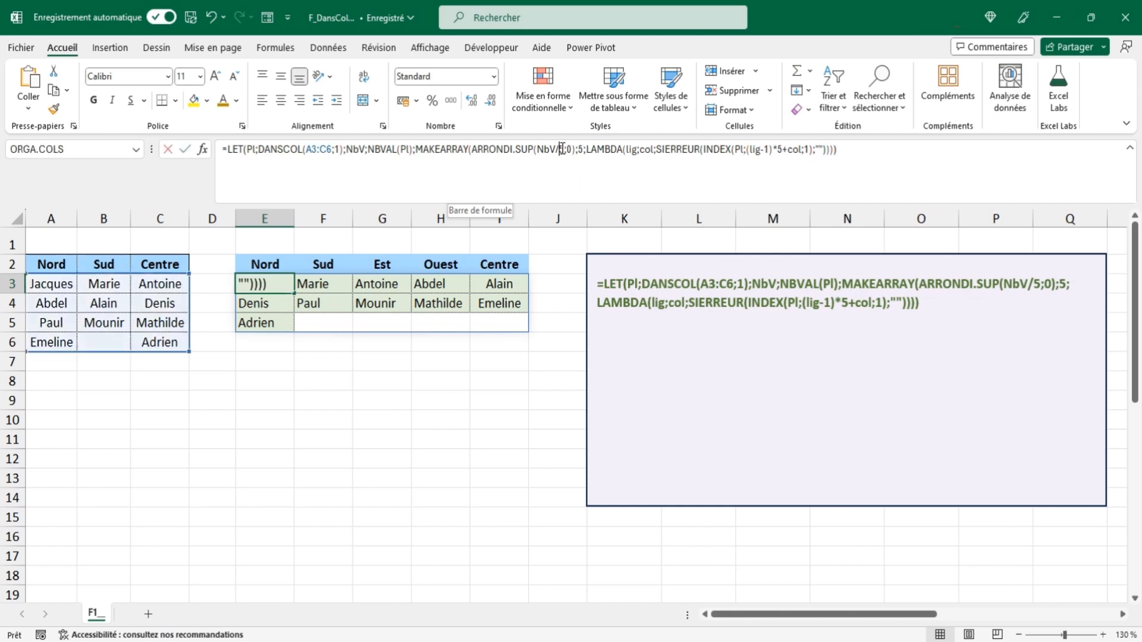
key(BackSpace)
text(2)
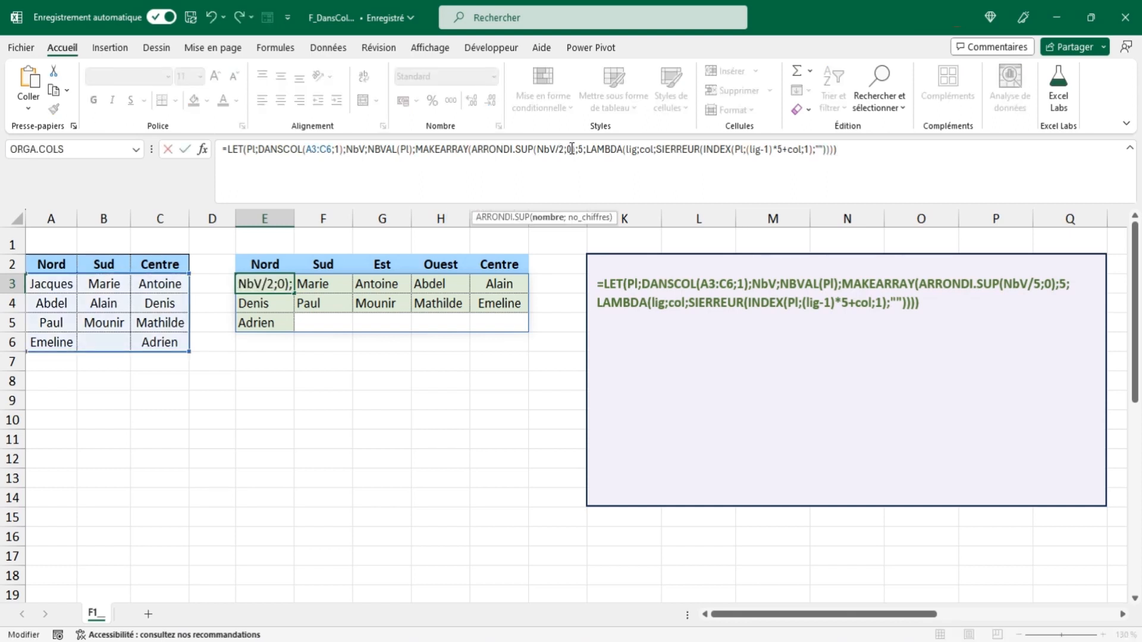
click(580, 148)
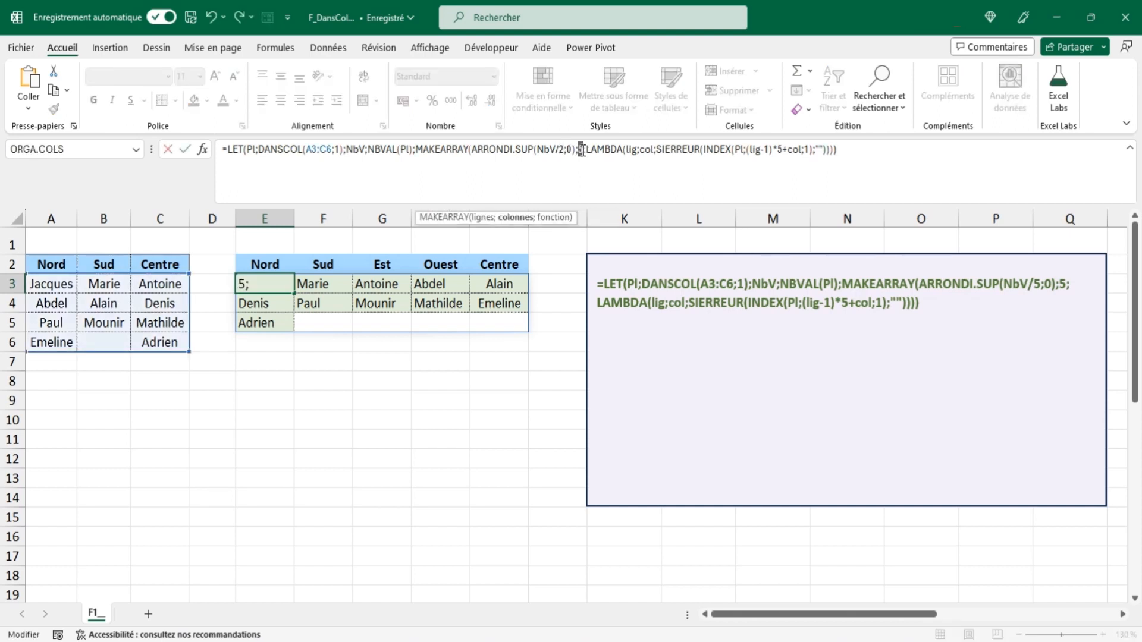
key(BackSpace)
text(2)
double_click(780, 149)
text(2)
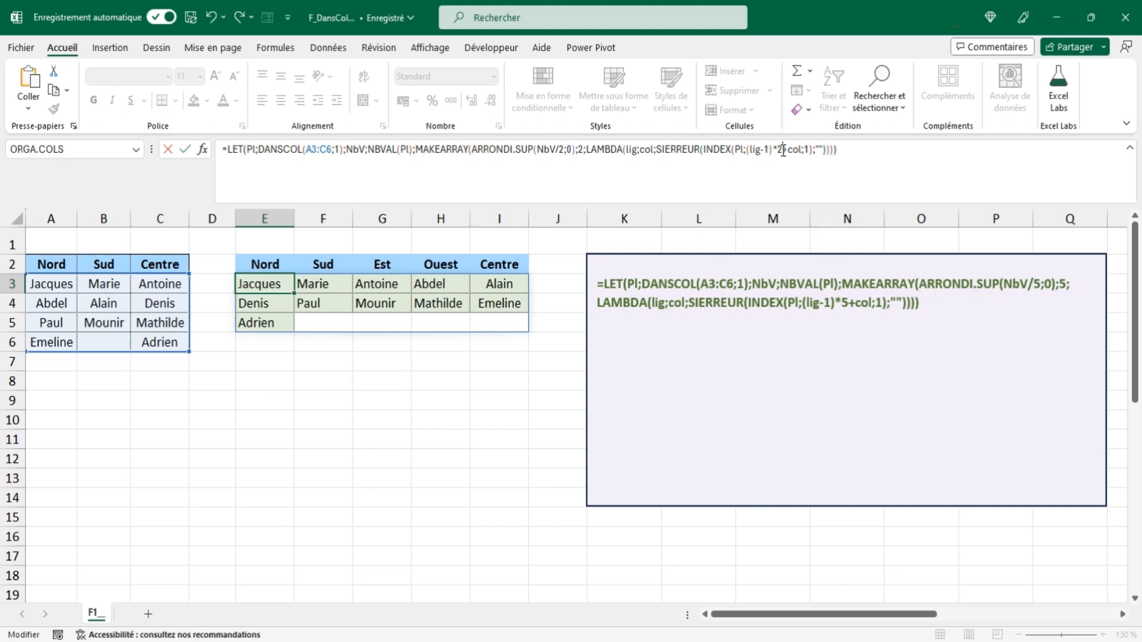
click(316, 285)
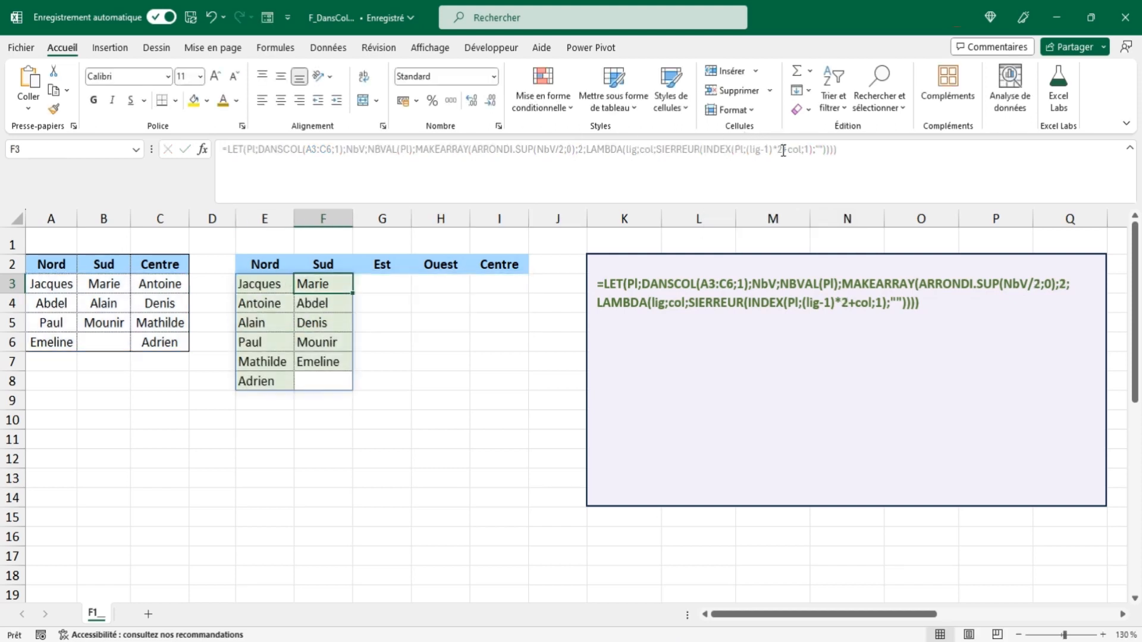
Undo the two-region change to the E3 formula.
click(276, 283)
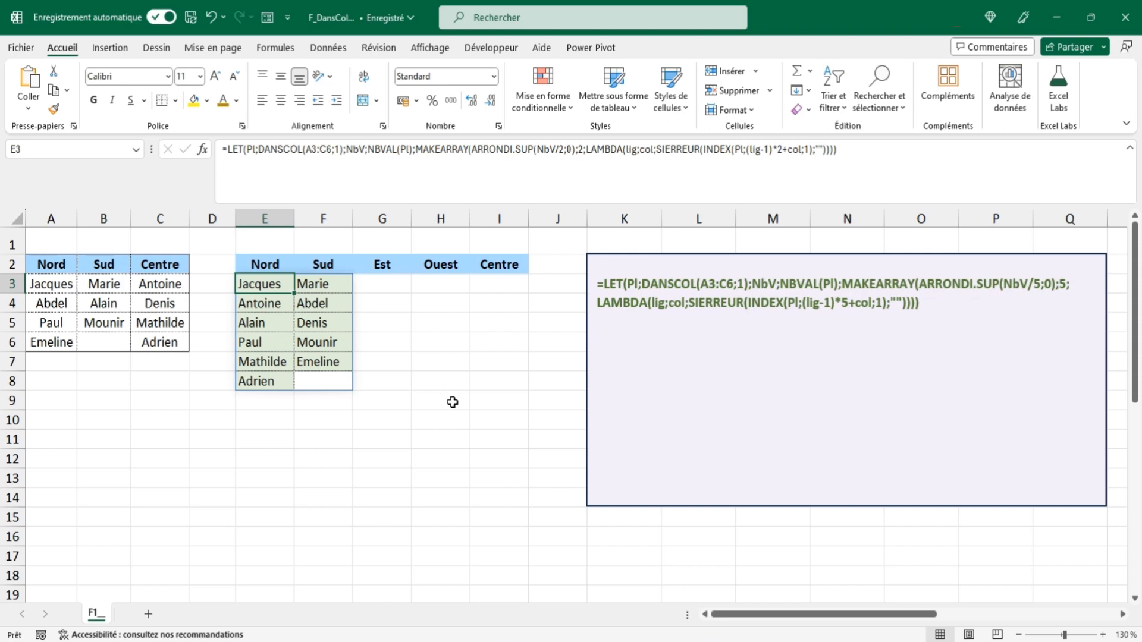
key(ctrl+z)
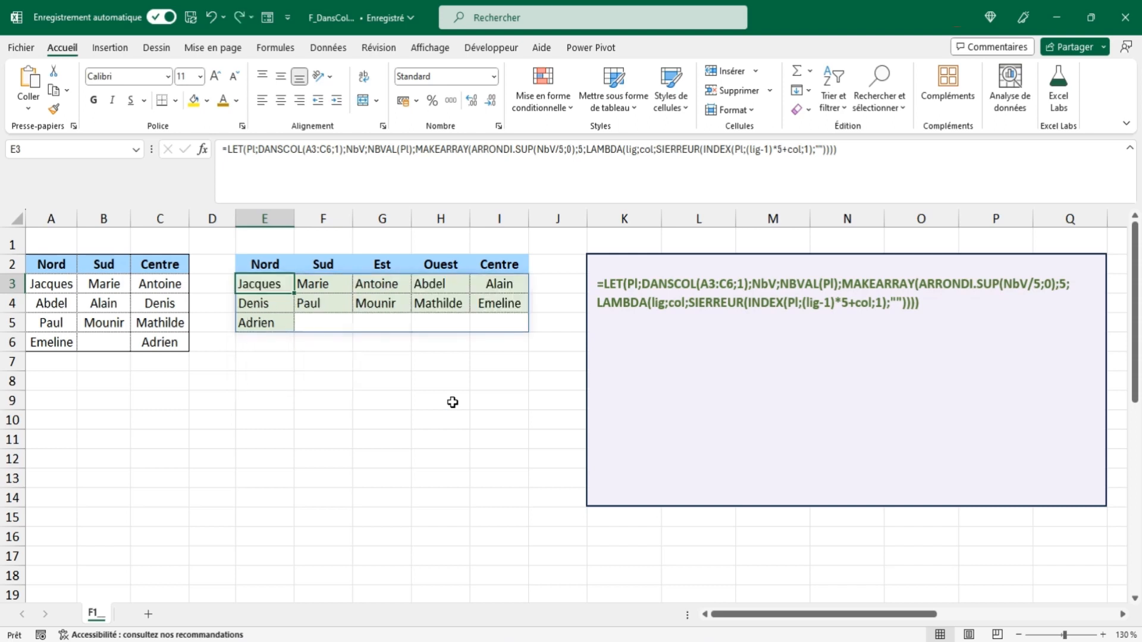